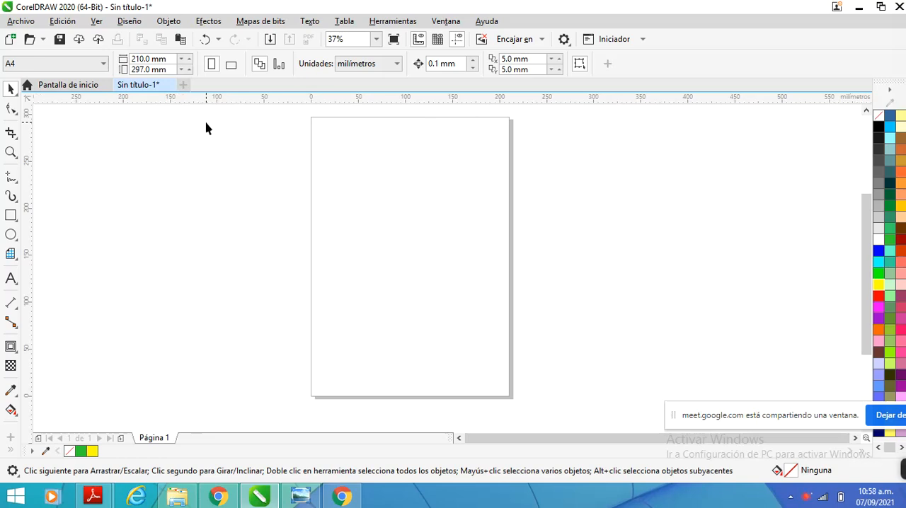
# Add the artistic text "TEXTO" near the left side of the page, above its middle
pyautogui.click(11, 278)
pyautogui.click(338, 219)
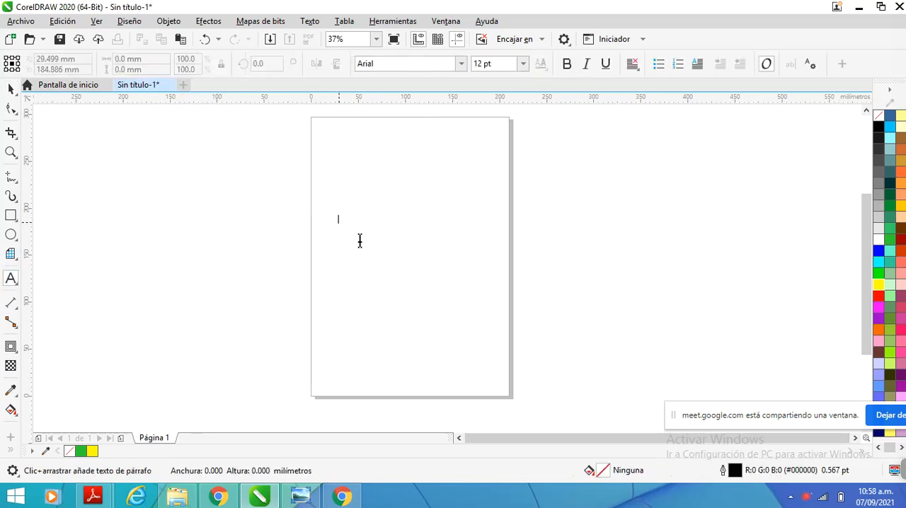
pyautogui.write('TEX')
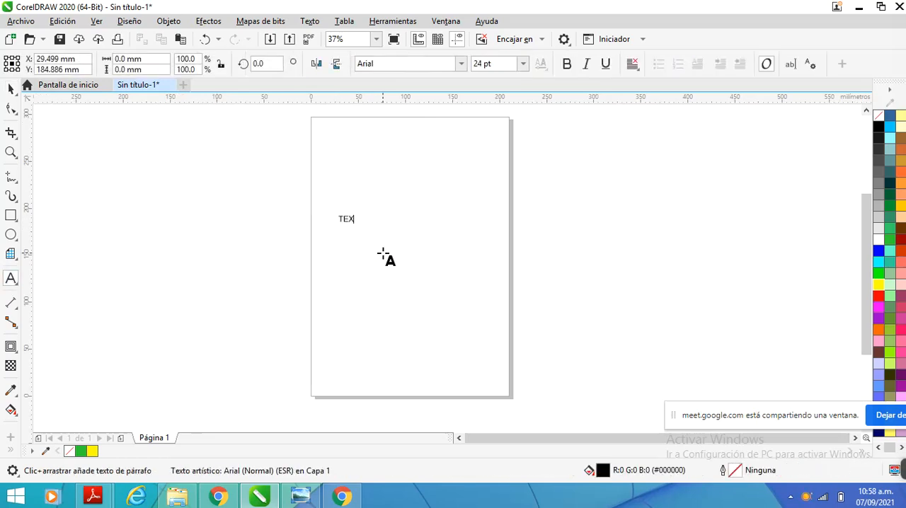
pyautogui.write('TO')
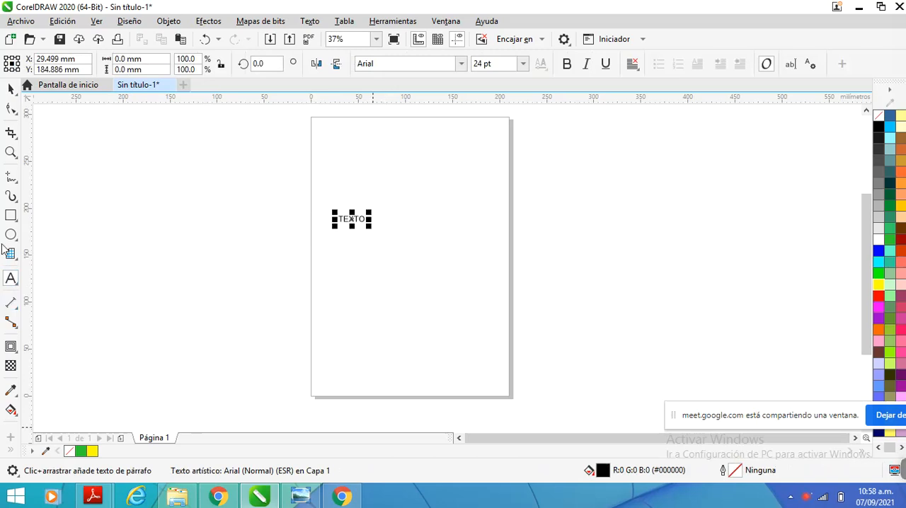
# Enlarge the TEXTO text to about 76 pt and set its font to Aharoni
pyautogui.click(10, 89)
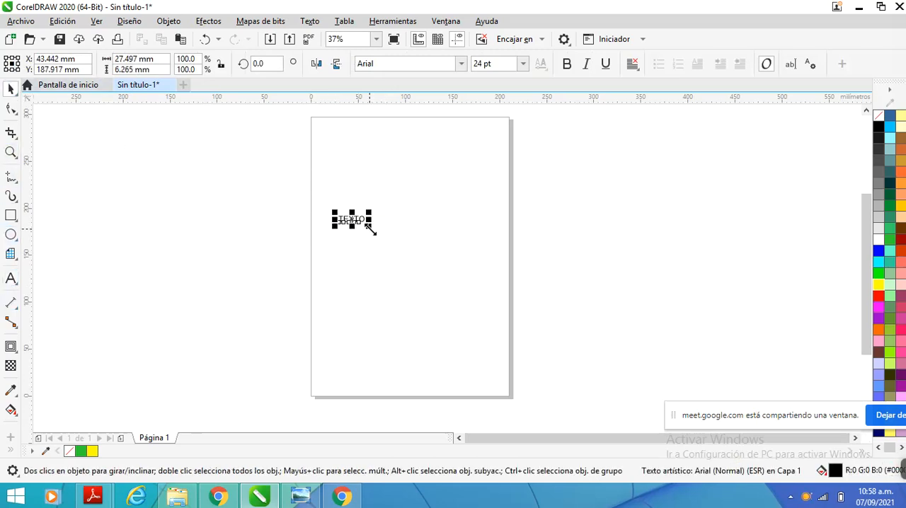
pyautogui.moveTo(369, 227); pyautogui.dragTo(427, 255)
pyautogui.click(461, 63)
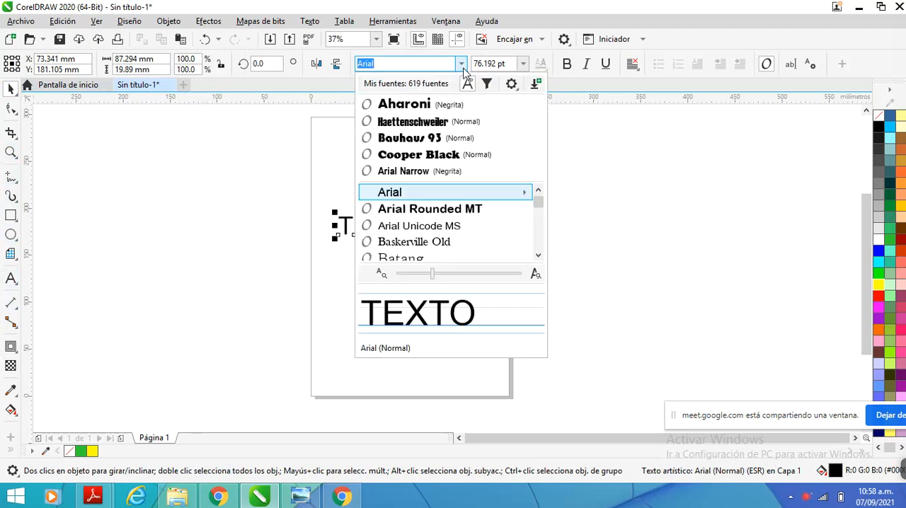
pyautogui.click(405, 105)
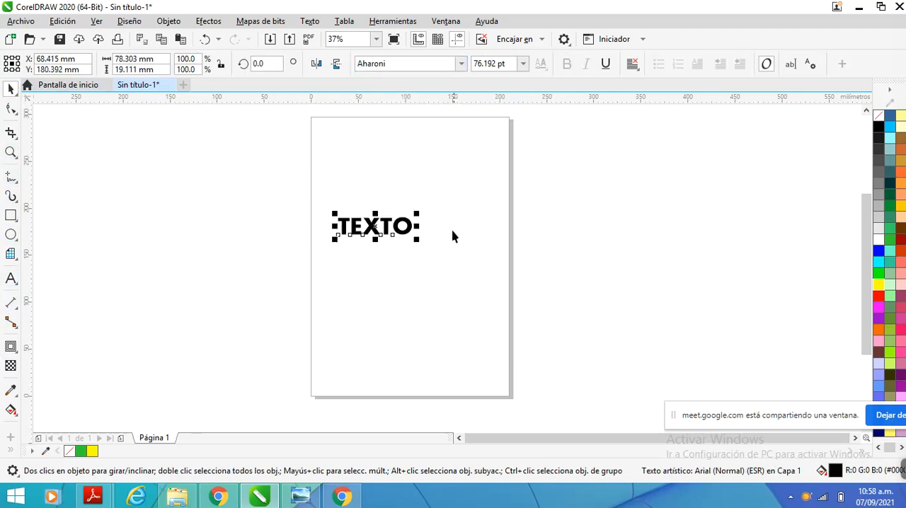
# Give the TEXTO text a yellow fill and a red outline
pyautogui.click(879, 286)
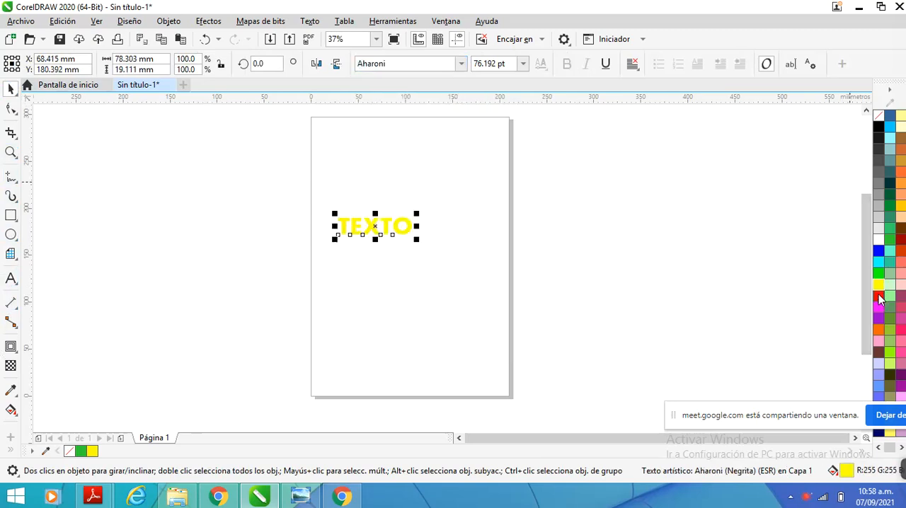
pyautogui.rightClick(879, 298)
pyautogui.scroll(2, 454, 237)
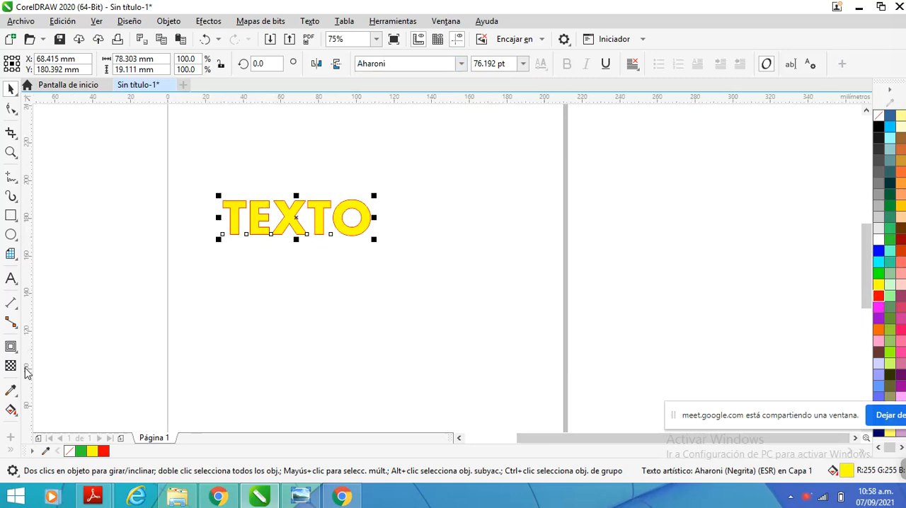
# Apply a two-step outward contour (Silueta) with an offset of about 1 mm around the TEXTO text
pyautogui.click(11, 347)
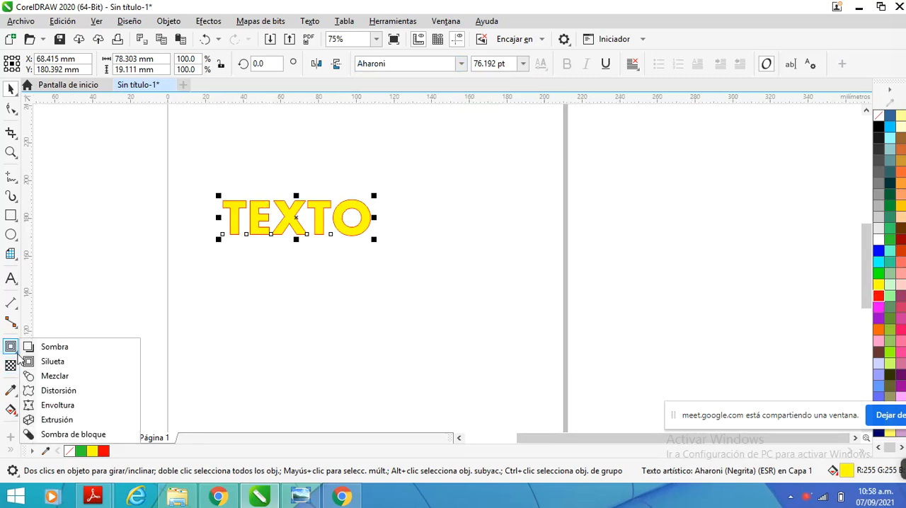
pyautogui.click(73, 362)
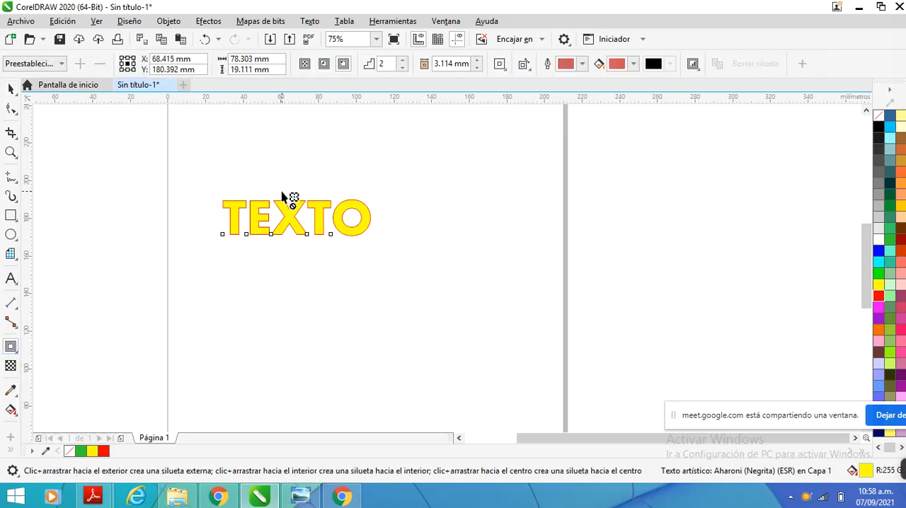
pyautogui.scroll(2, 282, 197)
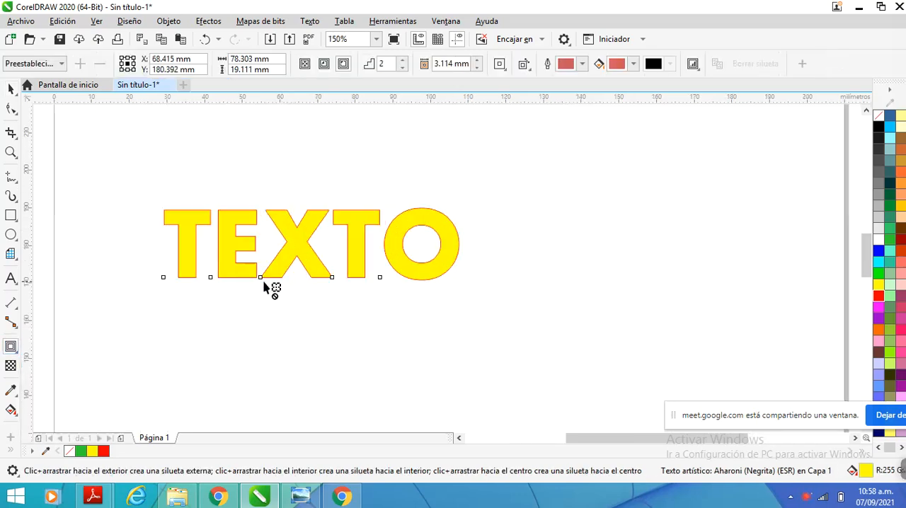
pyautogui.moveTo(263, 281); pyautogui.dragTo(264, 294)
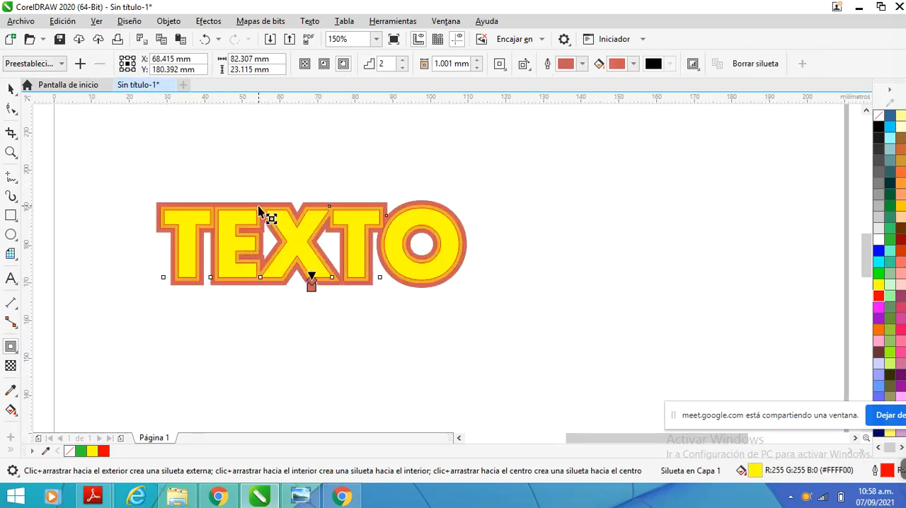
pyautogui.scroll(3, 258, 206)
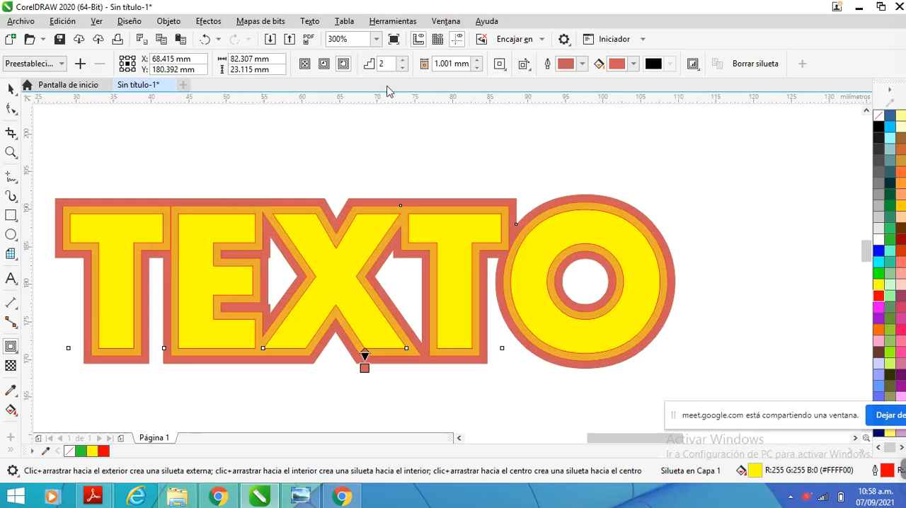
# Try different numbers of contour steps on the TEXTO text, settle on 3, and deselect it
pyautogui.click(402, 60)
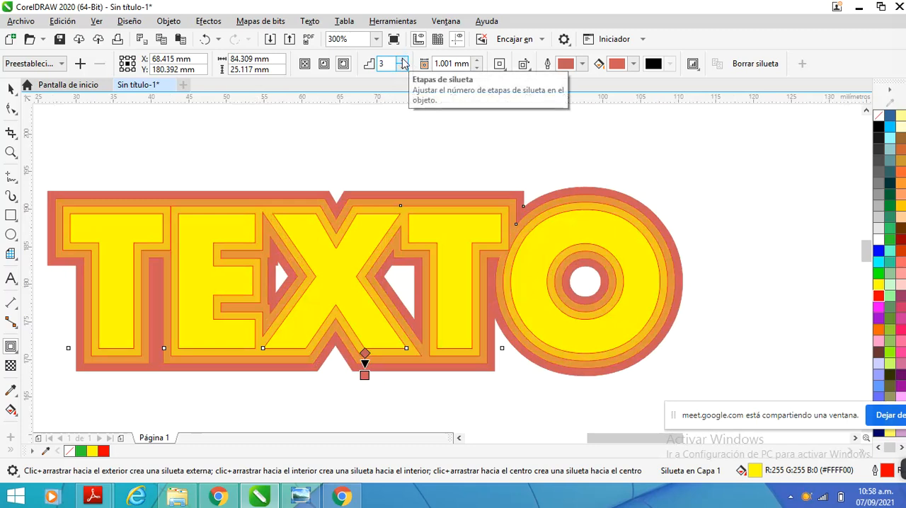
pyautogui.click(402, 60)
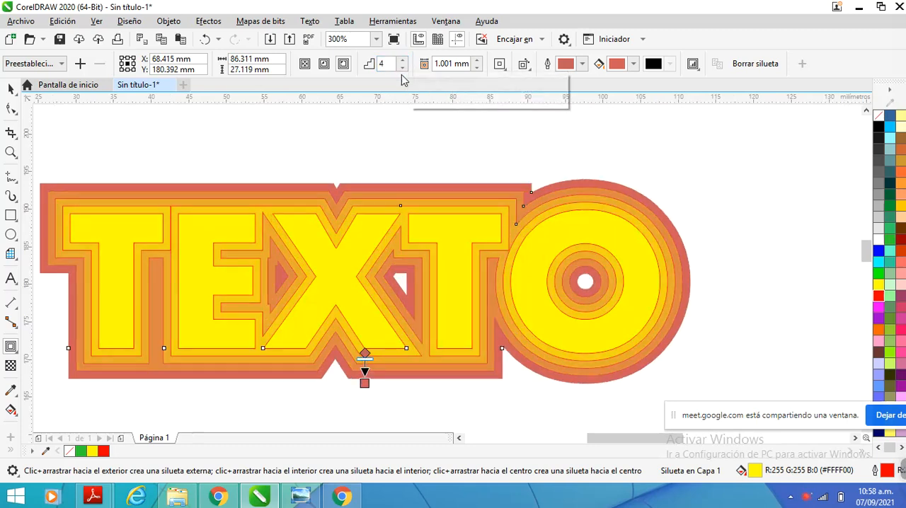
pyautogui.click(401, 69)
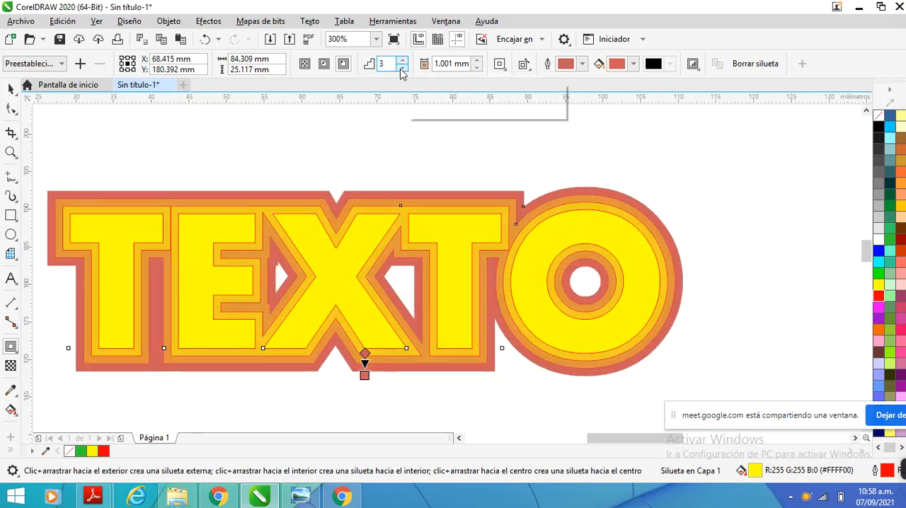
pyautogui.click(401, 69)
pyautogui.click(402, 68)
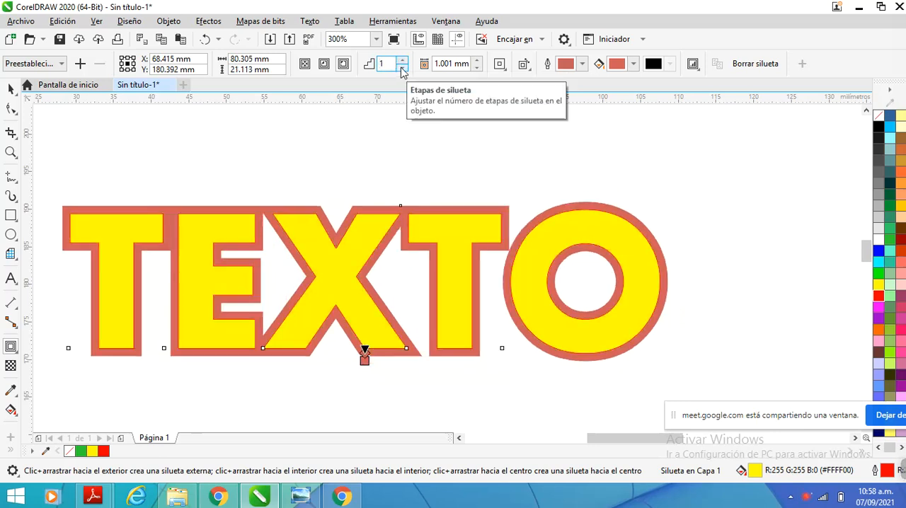
pyautogui.click(402, 60)
pyautogui.click(402, 61)
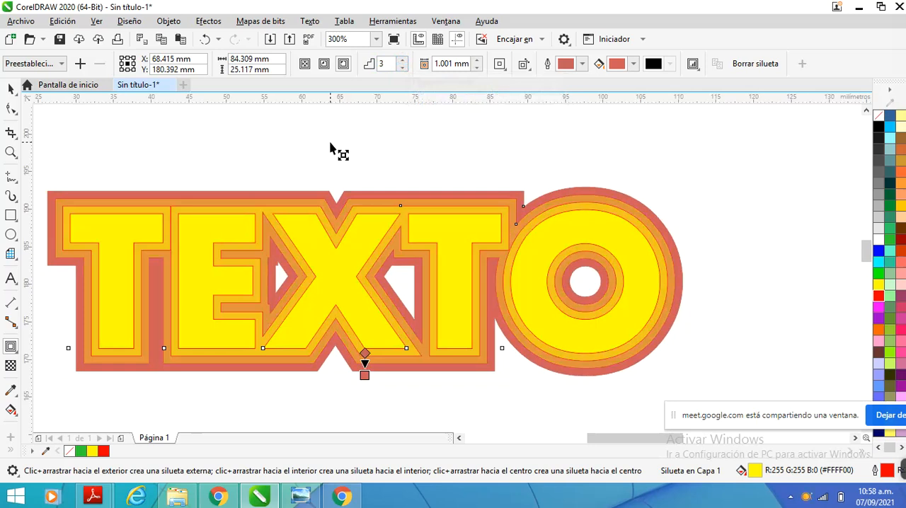
pyautogui.scroll(-2, 239, 168)
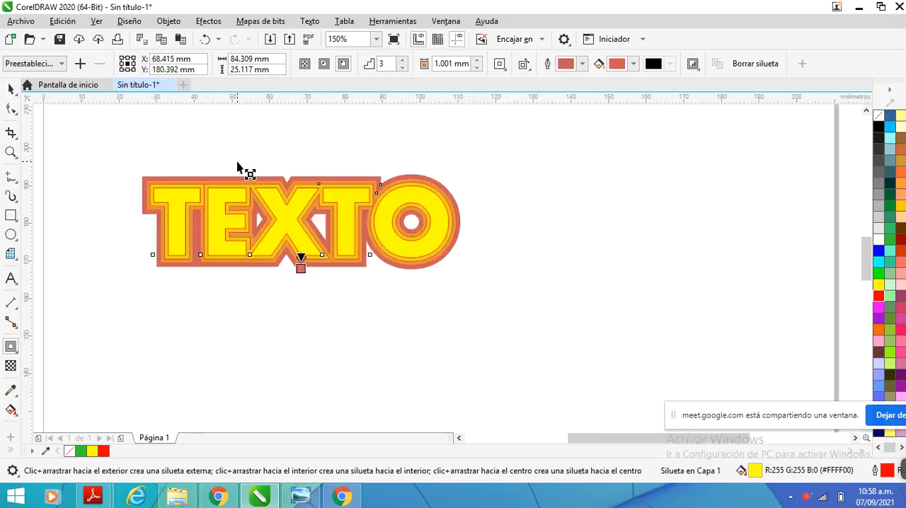
pyautogui.click(12, 90)
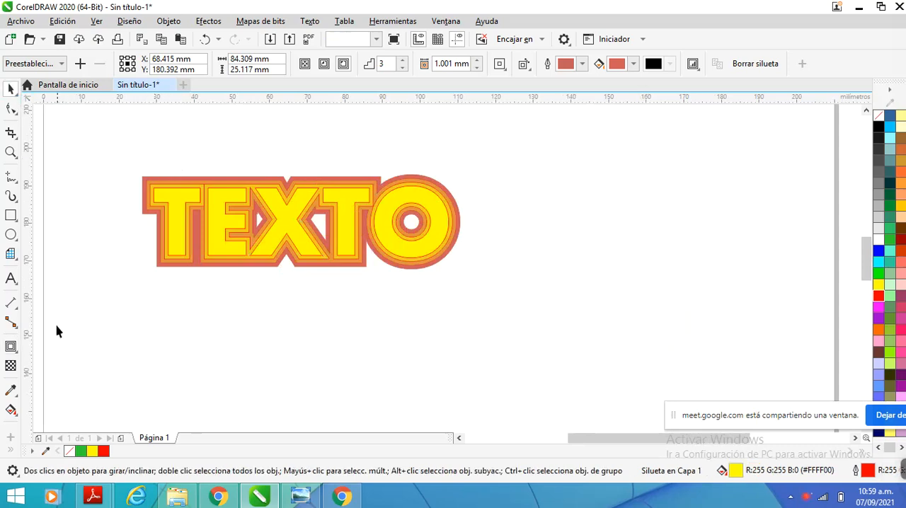
pyautogui.click(101, 301)
# Add the artistic text "COREL" below the contoured TEXTO
pyautogui.scroll(-2, 102, 303)
pyautogui.scroll(1, 13, 346)
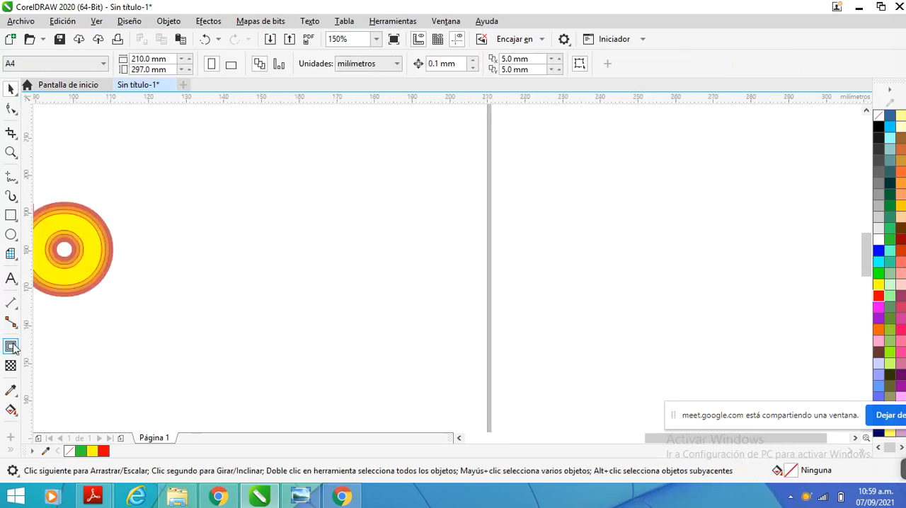
pyautogui.scroll(-1, 188, 305)
pyautogui.scroll(-1, 198, 307)
pyautogui.scroll(2, 111, 312)
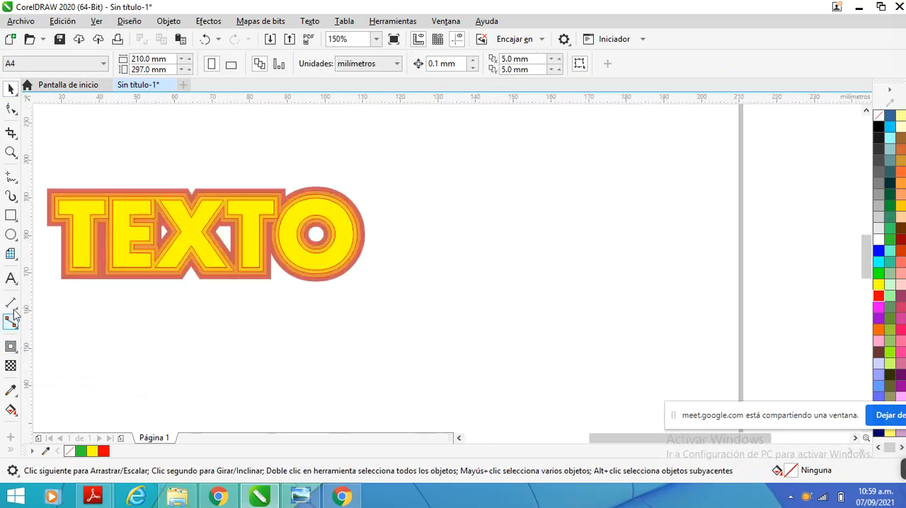
pyautogui.click(10, 278)
pyautogui.click(226, 342)
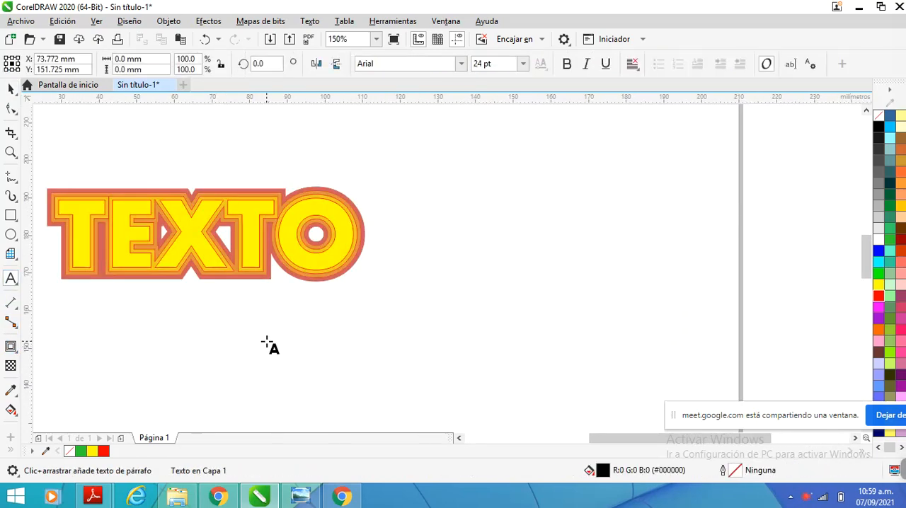
pyautogui.write('COREL')
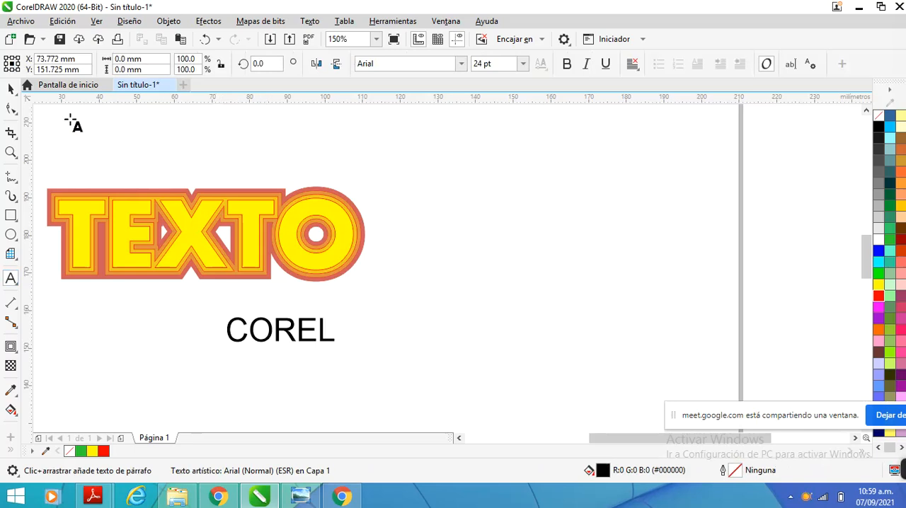
# Set the font of the COREL text to Bauhaus 93
pyautogui.click(11, 88)
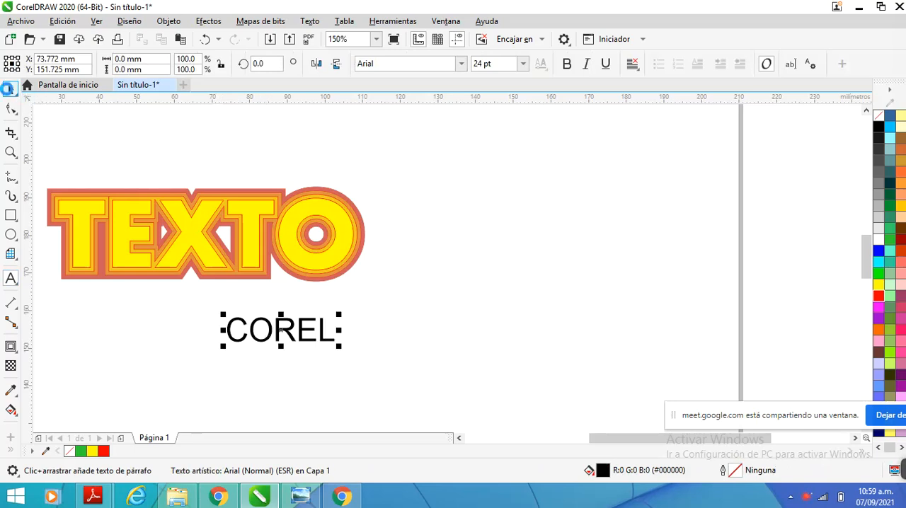
pyautogui.click(461, 64)
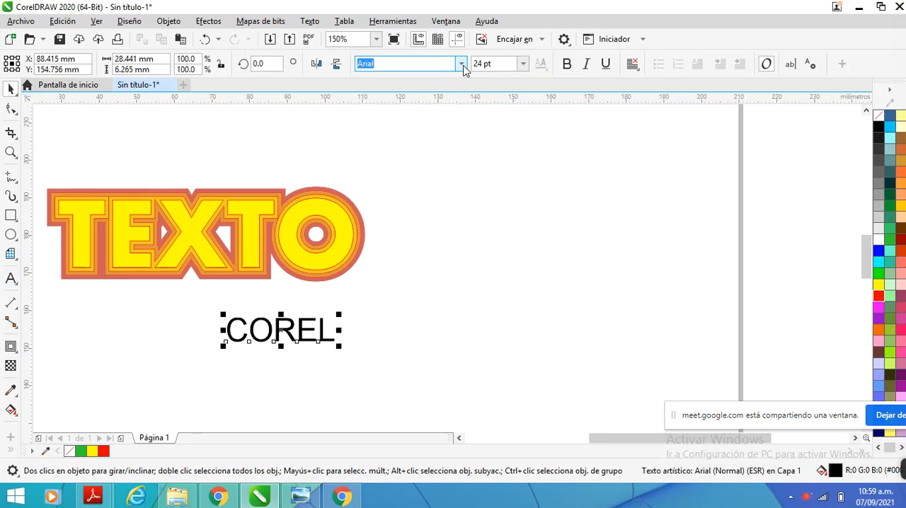
pyautogui.click(419, 140)
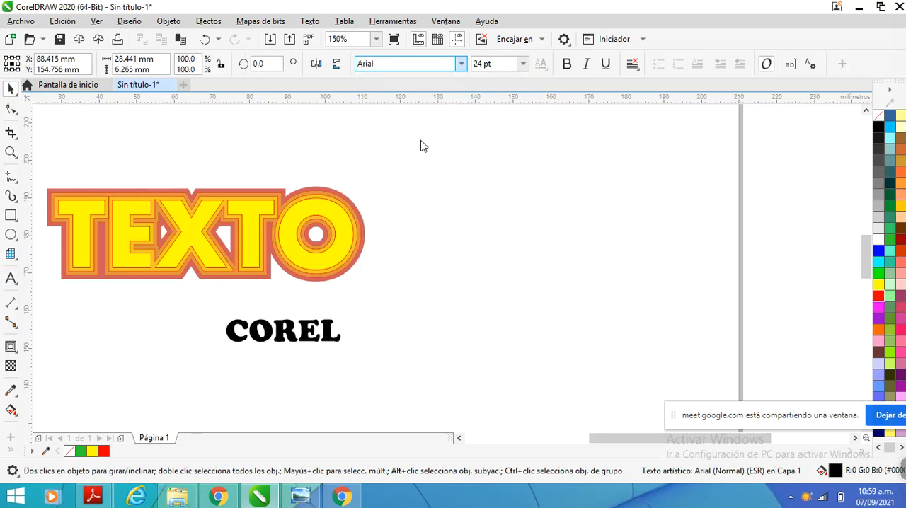
pyautogui.scroll(-2, 308, 266)
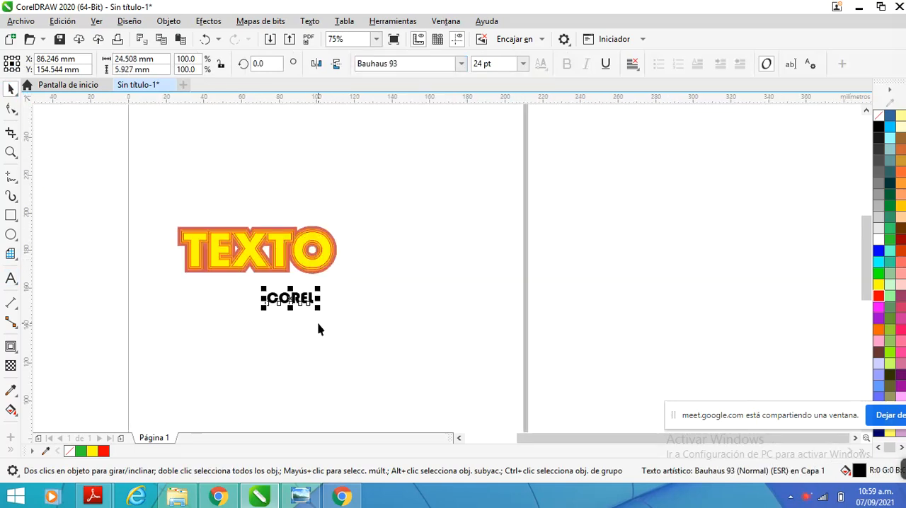
# Give the COREL text a green fill and blue outline, and enlarge it to about 44 pt
pyautogui.click(879, 273)
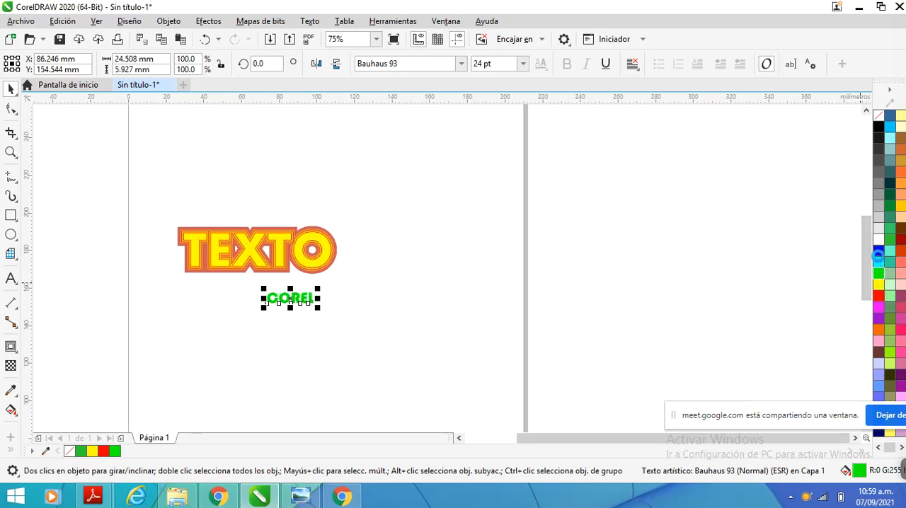
pyautogui.moveTo(318, 309); pyautogui.dragTo(356, 318)
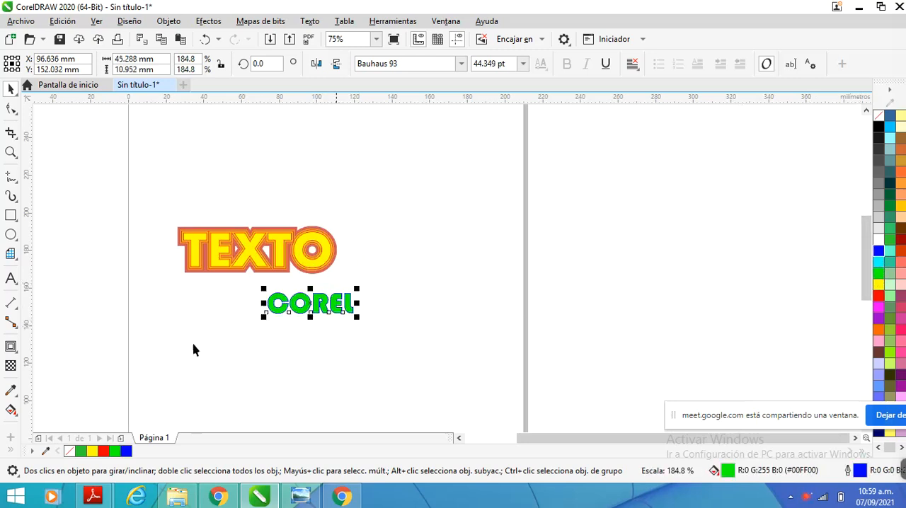
# Draw a five-pointed star about 32 mm wide and 31 mm high to the lower right of COREL and fill it red
pyautogui.click(18, 242)
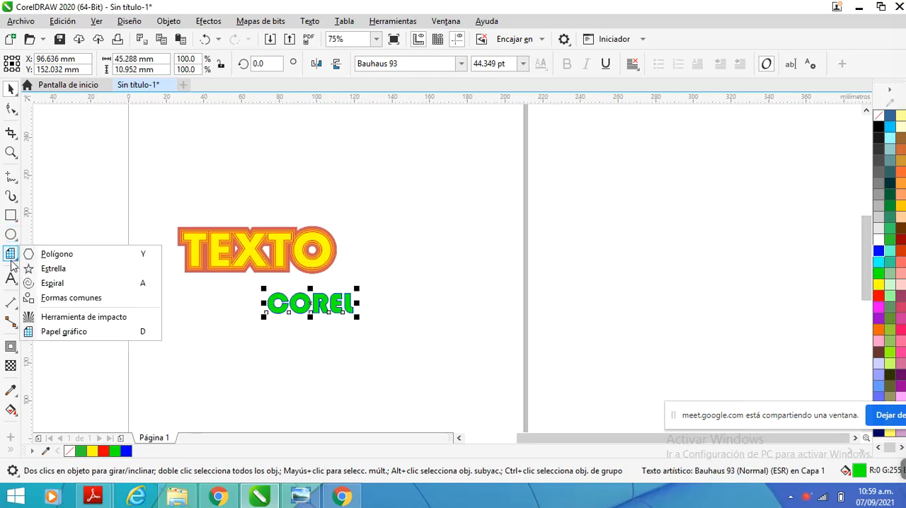
pyautogui.click(32, 268)
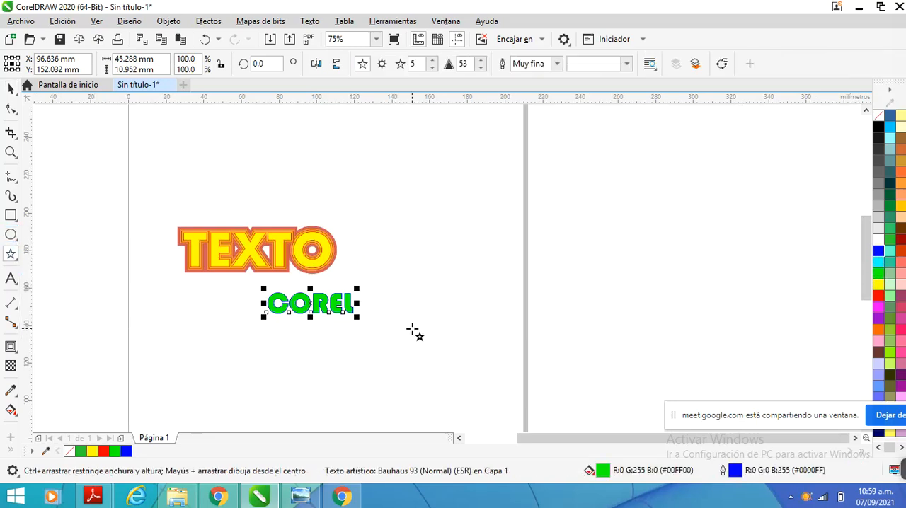
pyautogui.moveTo(413, 325); pyautogui.dragTo(479, 384)
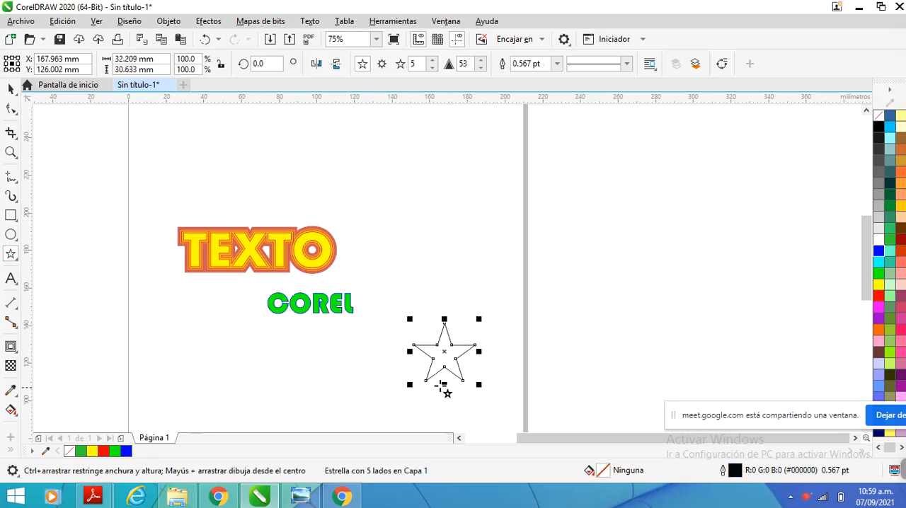
pyautogui.click(9, 90)
pyautogui.scroll(1, 486, 404)
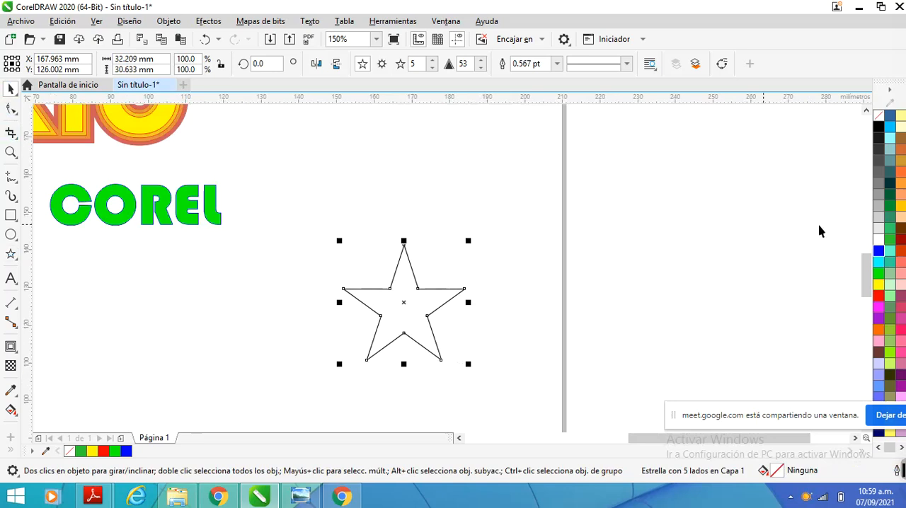
pyautogui.click(878, 296)
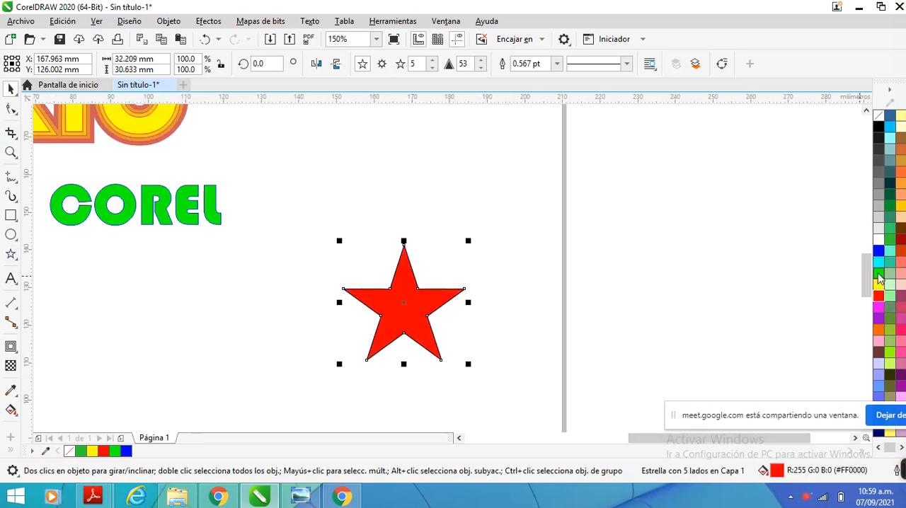
# Give the star a green outline and activate the Distortion tool for it
pyautogui.rightClick(878, 275)
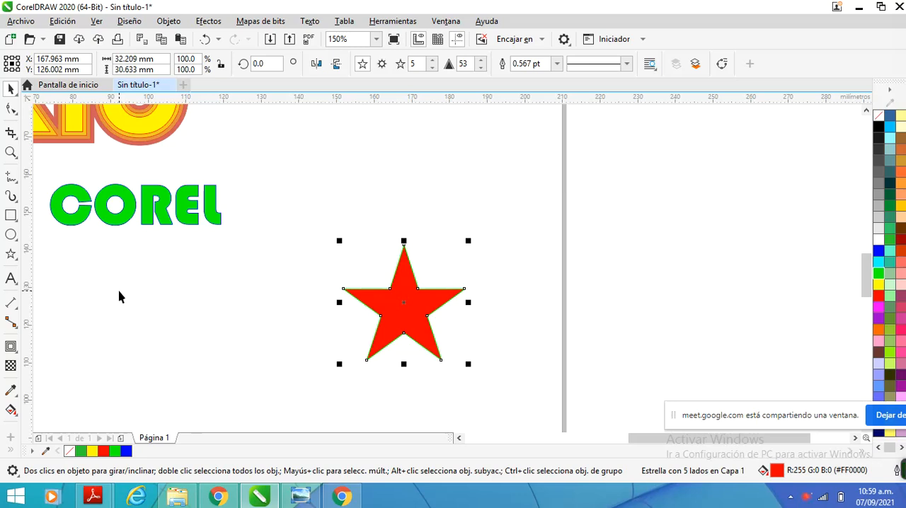
pyautogui.click(17, 353)
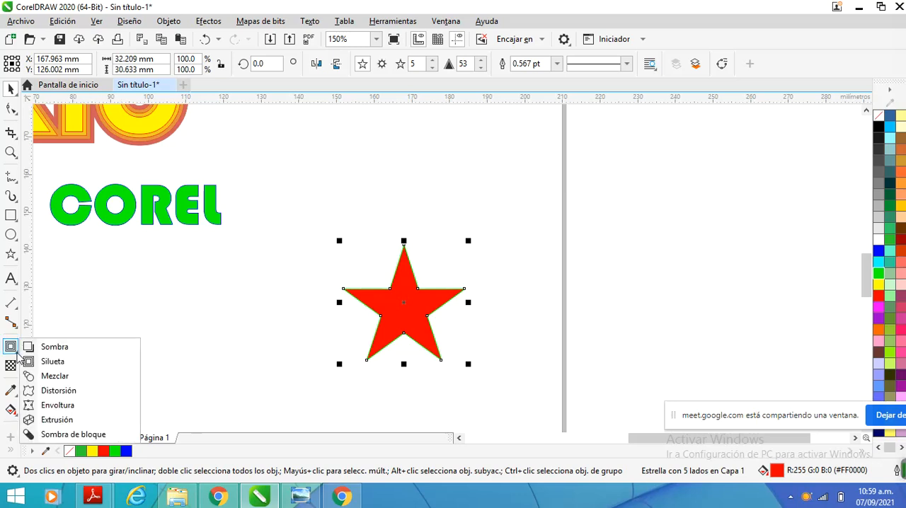
pyautogui.click(58, 390)
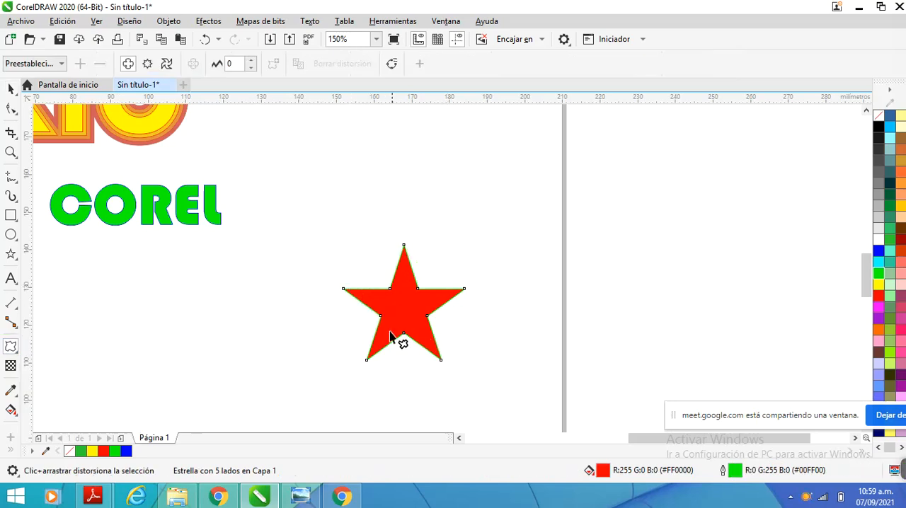
# Try two push and pull distortions from the star's left tip, undoing each one
pyautogui.moveTo(342, 291); pyautogui.dragTo(257, 317)
pyautogui.hotkey('ctrl', 'z')
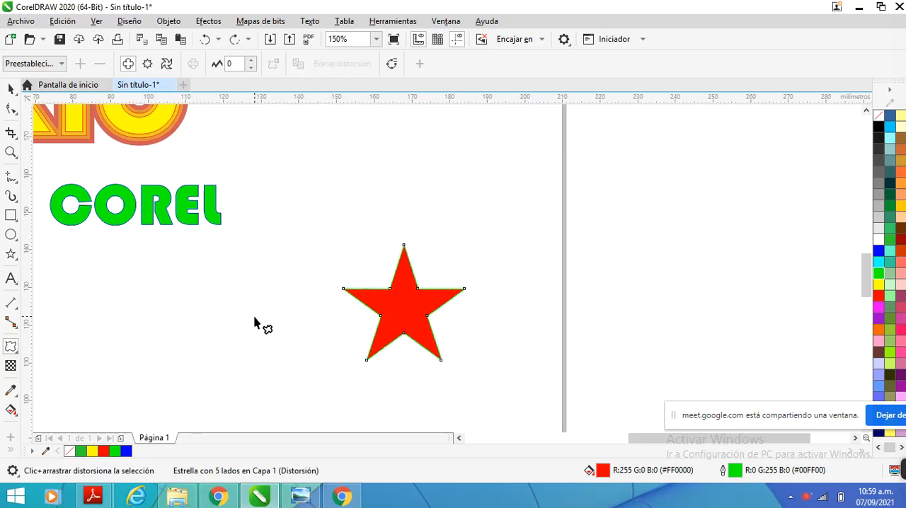
pyautogui.moveTo(344, 289); pyautogui.dragTo(403, 322)
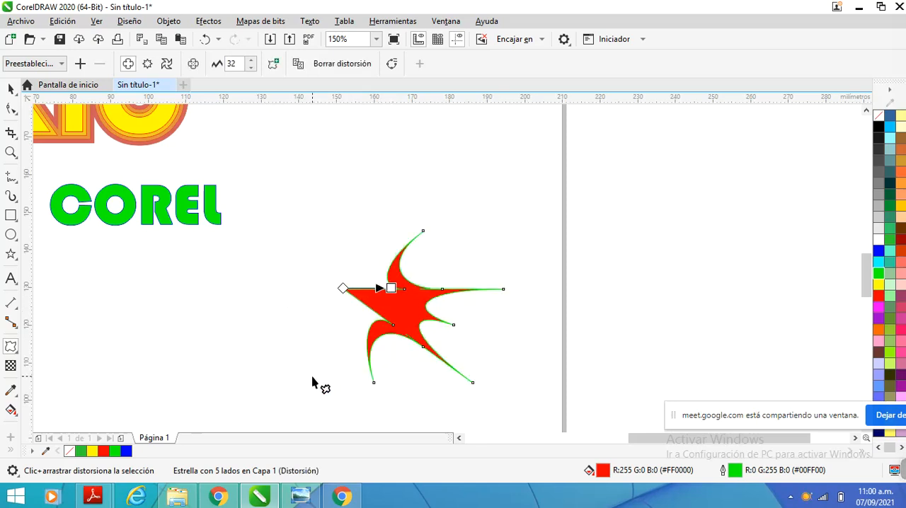
pyautogui.hotkey('ctrl', 'z')
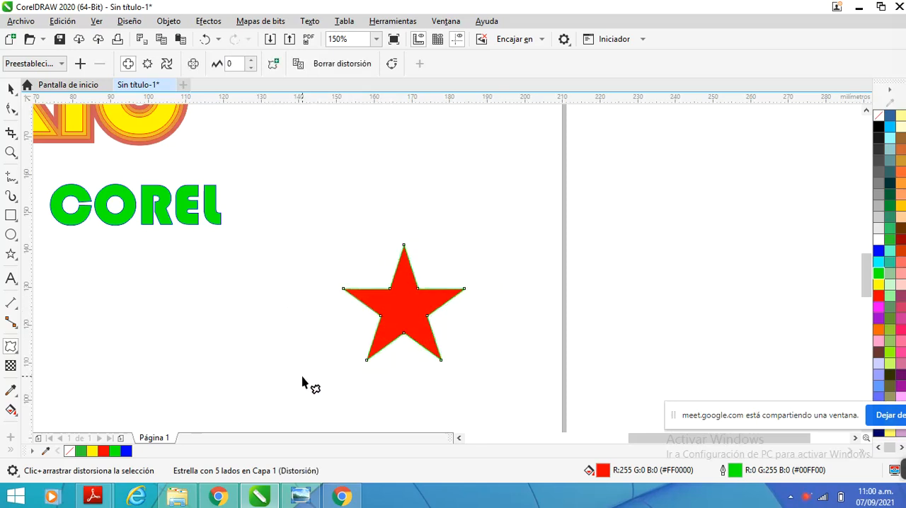
# Apply a push and pull distortion of about -22 centred on the star to round its arms into petals
pyautogui.moveTo(403, 247); pyautogui.dragTo(401, 303)
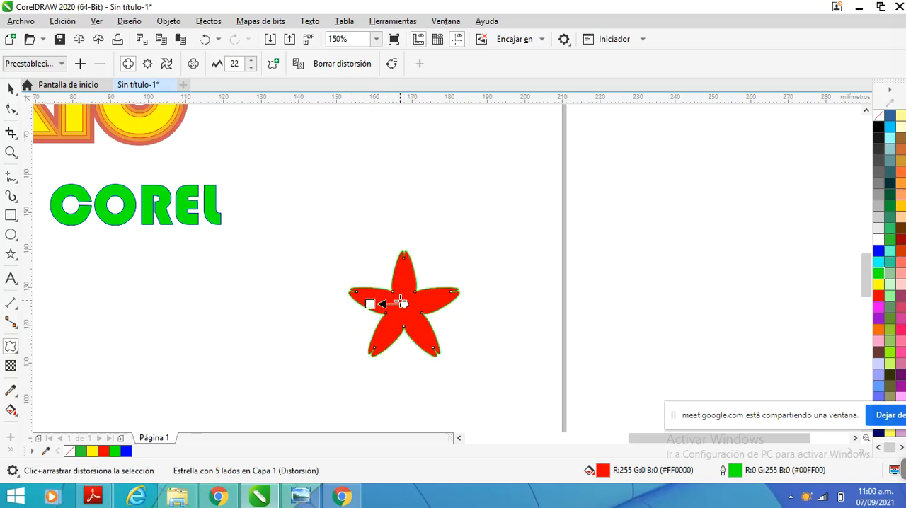
pyautogui.click(11, 89)
pyautogui.click(299, 267)
pyautogui.scroll(-1, 323, 267)
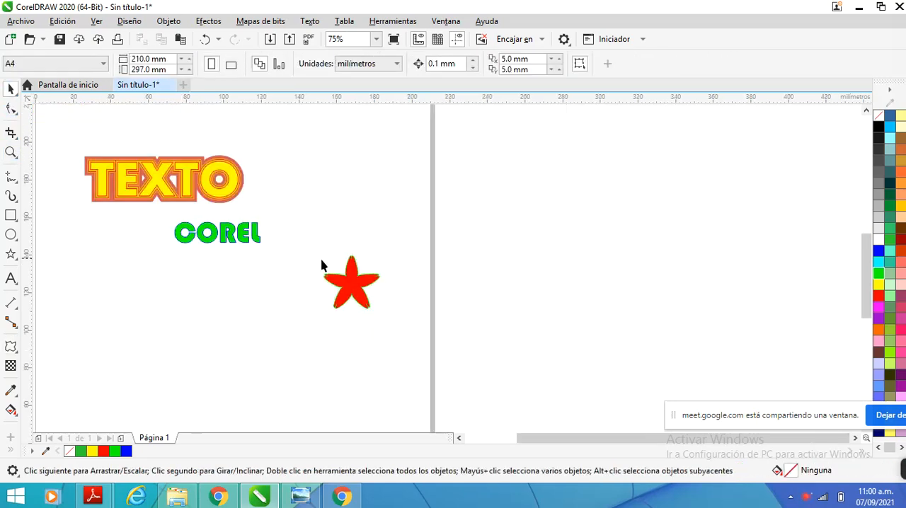
# Move the distorted star up beside the COREL text, centred at about X 149 mm, Y 150 mm
pyautogui.scroll(2, 325, 268)
pyautogui.scroll(-1, 327, 269)
pyautogui.scroll(-1, 328, 269)
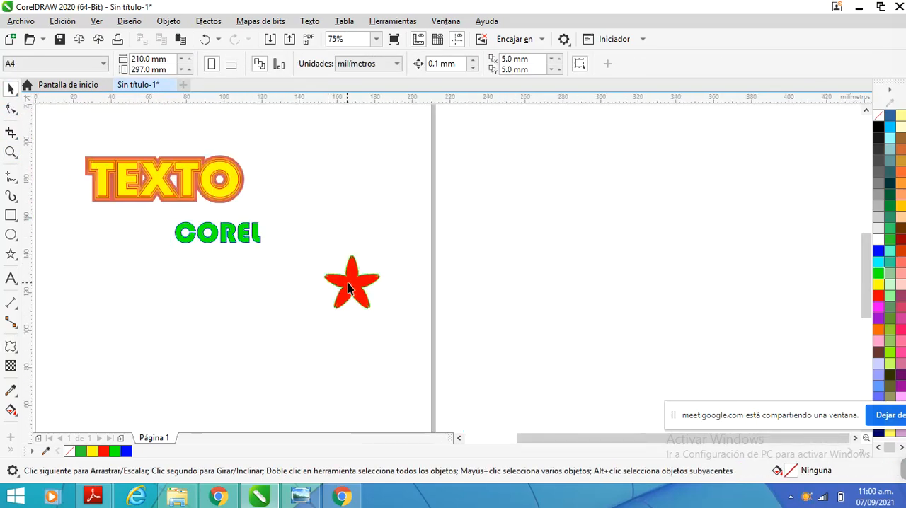
pyautogui.moveTo(348, 283); pyautogui.dragTo(316, 235)
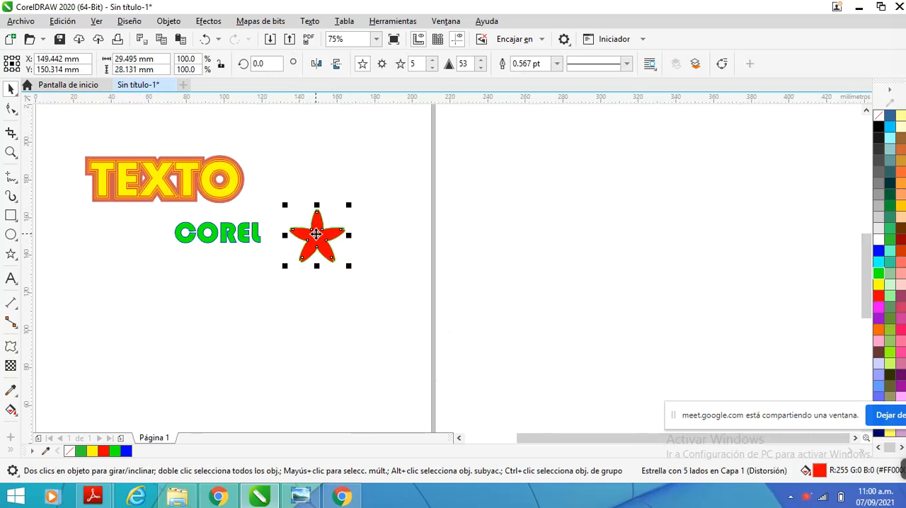
# Distort the COREL text with a push and pull amplitude of about -2, with the distortion centre just below the letters
pyautogui.click(248, 238)
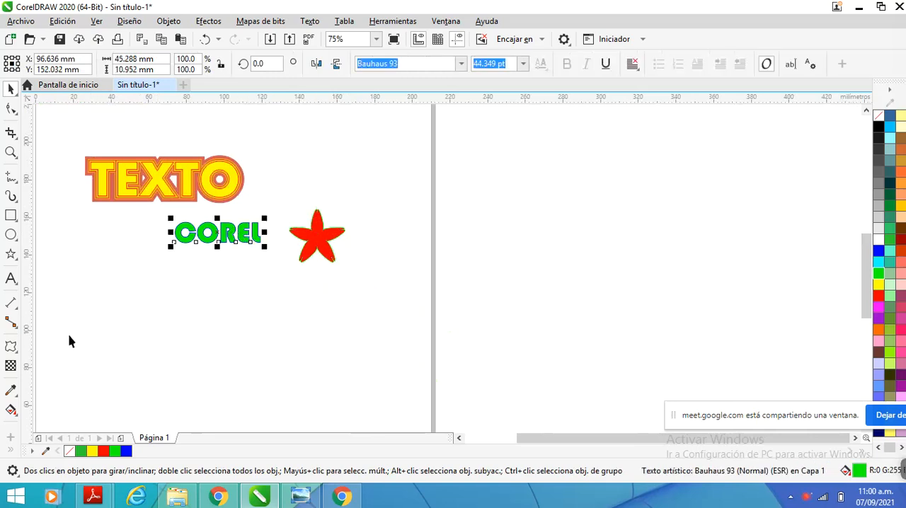
pyautogui.click(11, 347)
pyautogui.scroll(2, 238, 234)
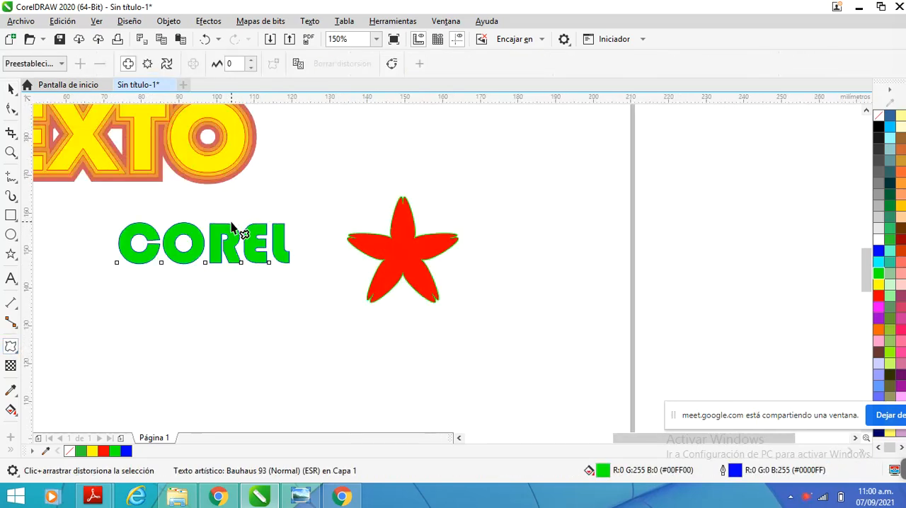
pyautogui.moveTo(205, 267)
pyautogui.mouseDown()
pyautogui.moveTo(217, 289)
pyautogui.moveTo(261, 287)
pyautogui.moveTo(211, 276)
pyautogui.mouseUp()
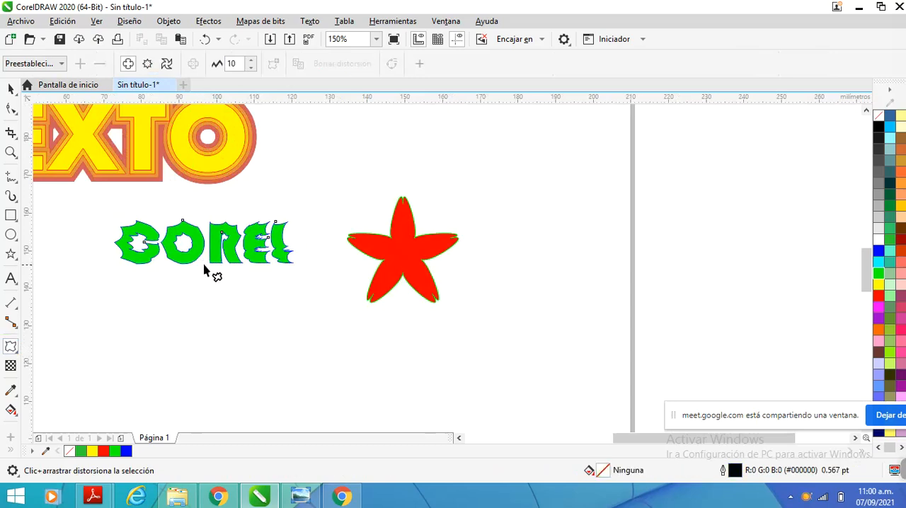
pyautogui.moveTo(203, 263); pyautogui.dragTo(221, 297)
pyautogui.press('space')
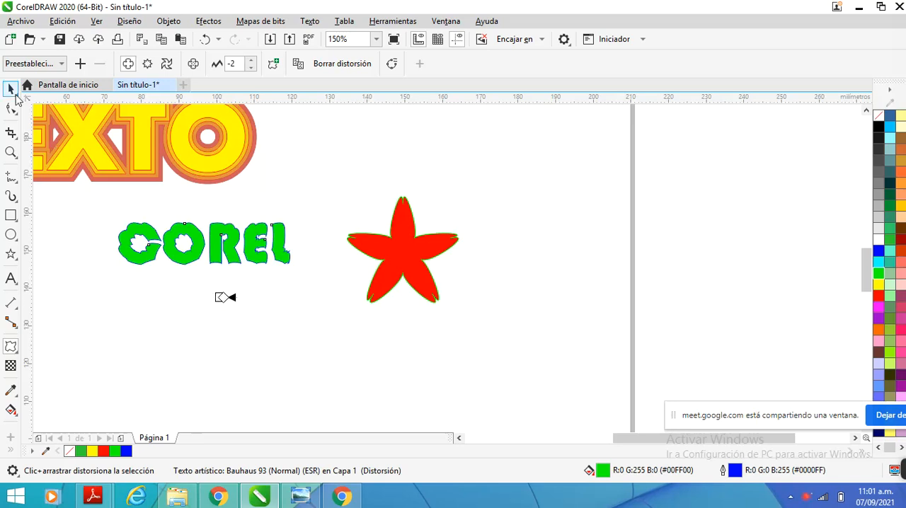
pyautogui.click(164, 275)
# Examine the distorted letters of COREL up close and compare them with the other objects on the page
pyautogui.scroll(4, 190, 243)
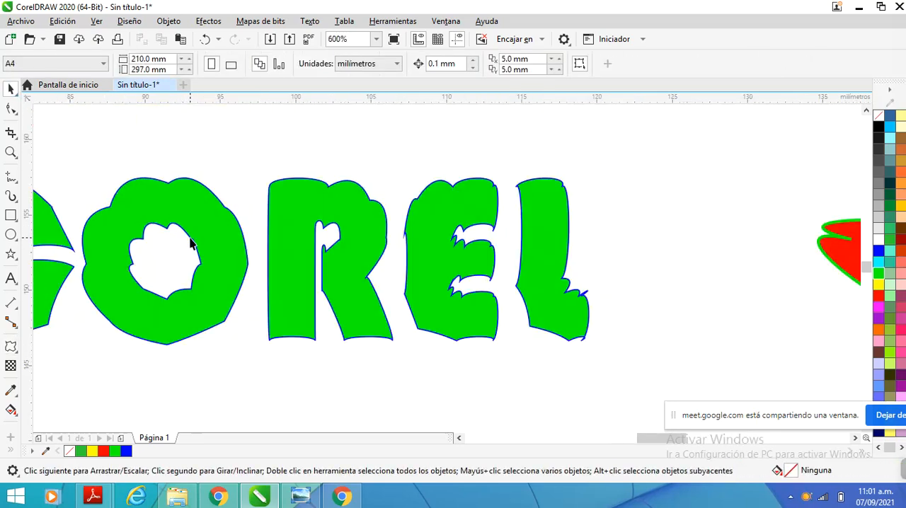
pyautogui.scroll(-4, 193, 242)
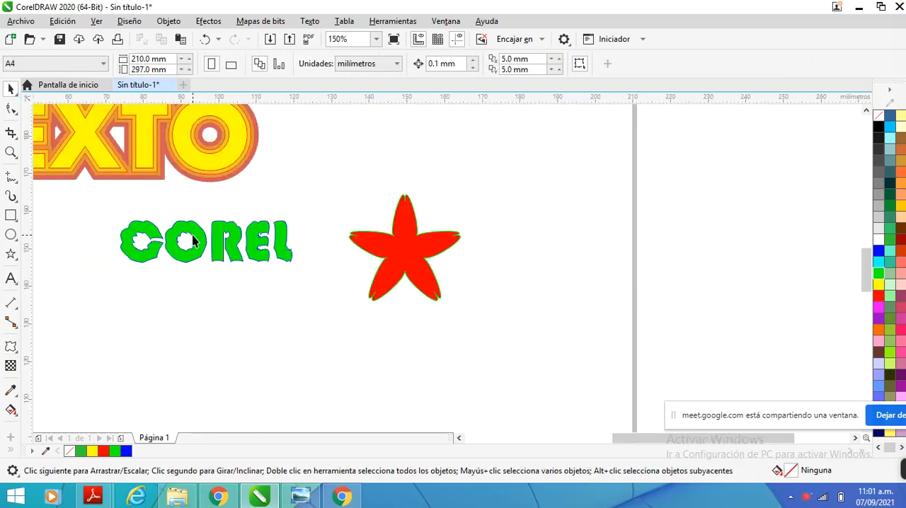
pyautogui.scroll(-2, 193, 241)
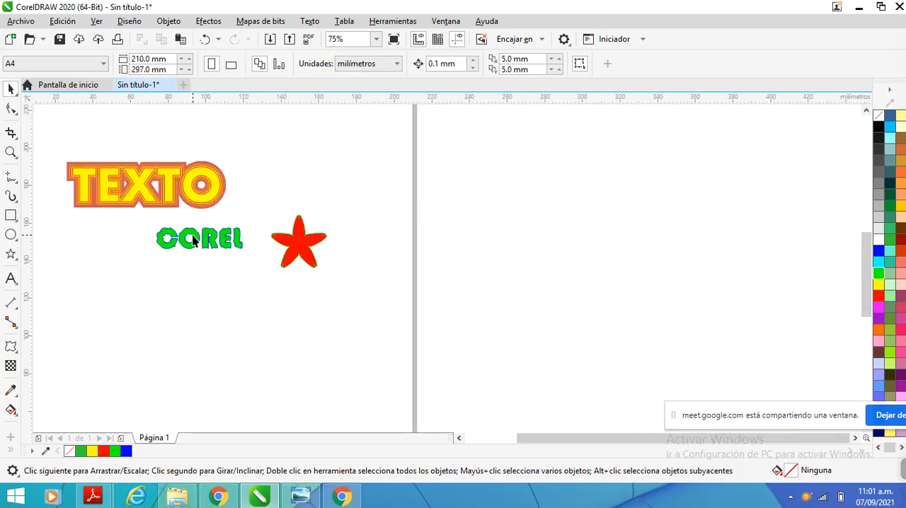
pyautogui.scroll(2, 193, 242)
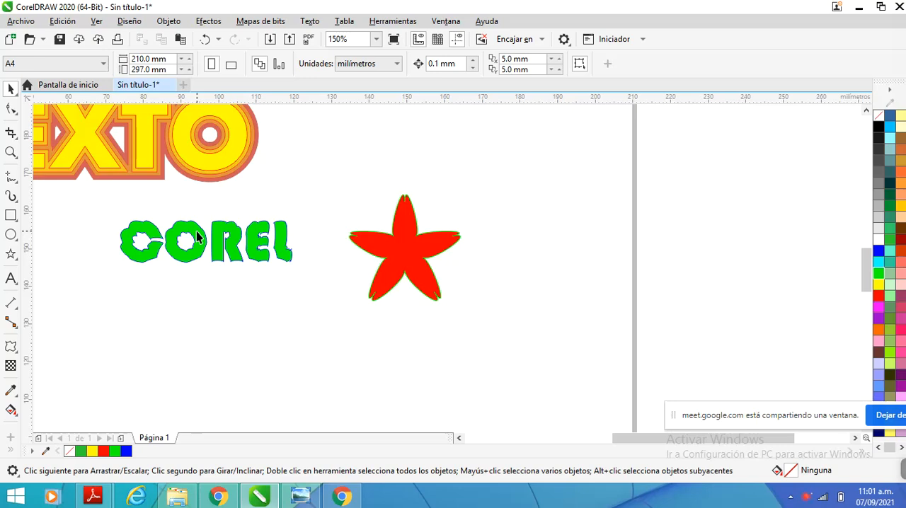
pyautogui.scroll(-2, 209, 232)
pyautogui.scroll(-1, 234, 220)
pyautogui.scroll(1, 219, 206)
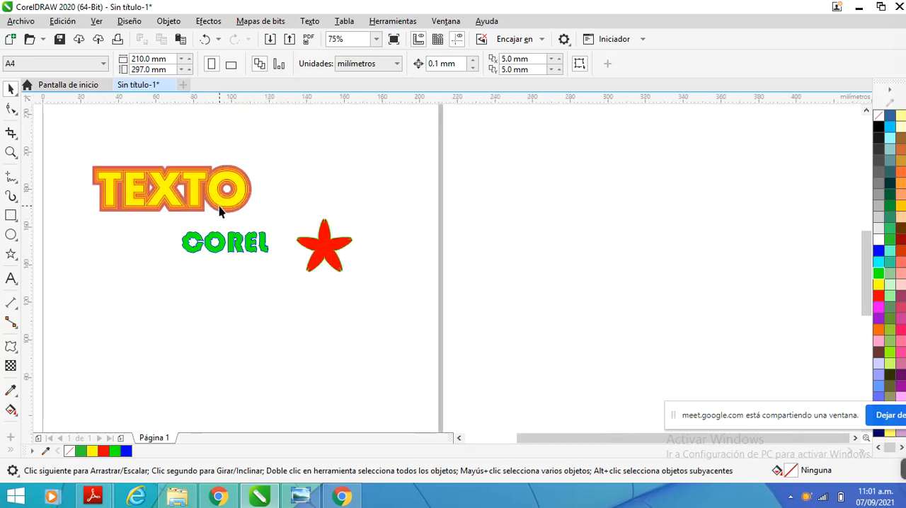
# Draw a circle about 38 mm in diameter below the COREL text and fill it blue
pyautogui.click(10, 235)
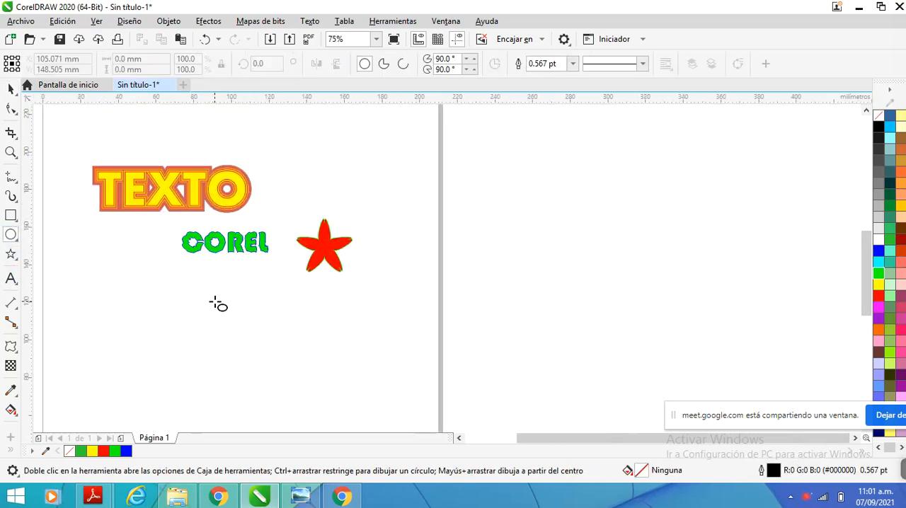
pyautogui.moveTo(215, 302); pyautogui.dragTo(281, 374)
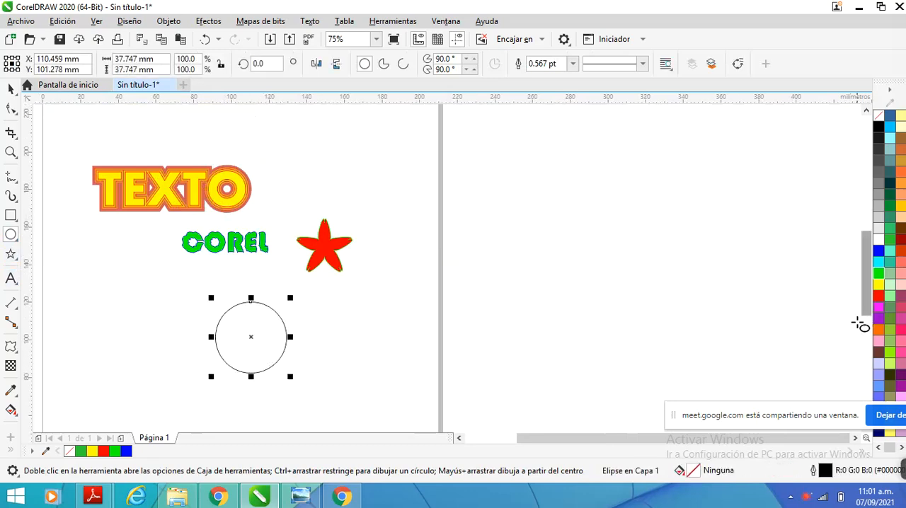
pyautogui.click(878, 251)
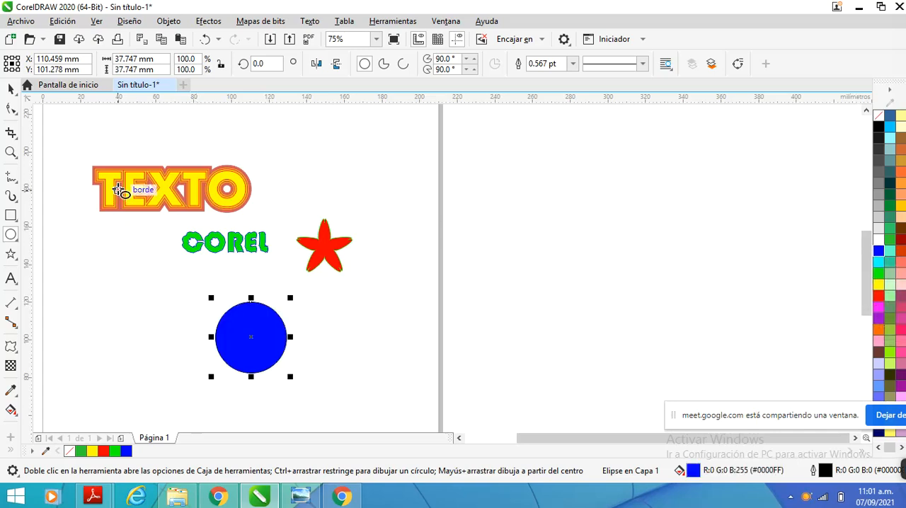
# Try a perspective drop shadow from the circle's right edge, and undo both the shadow and the blue fill
pyautogui.click(17, 338)
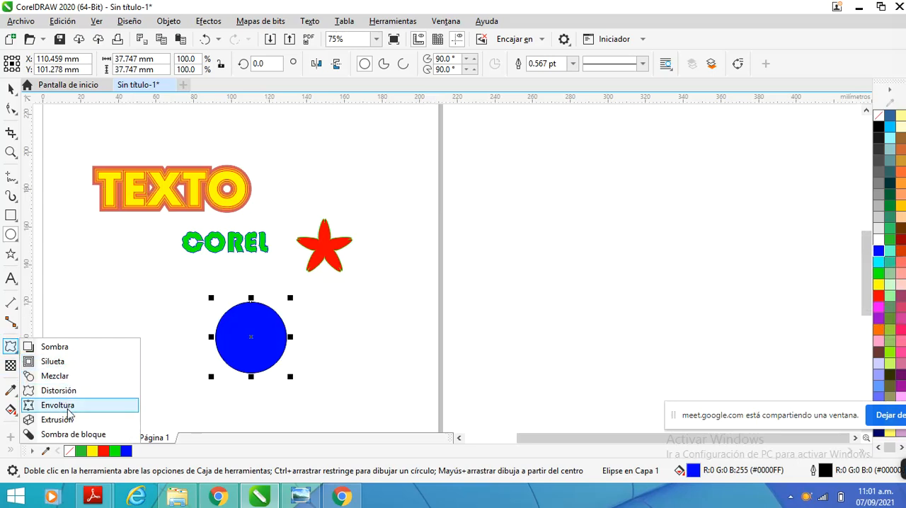
pyautogui.click(63, 352)
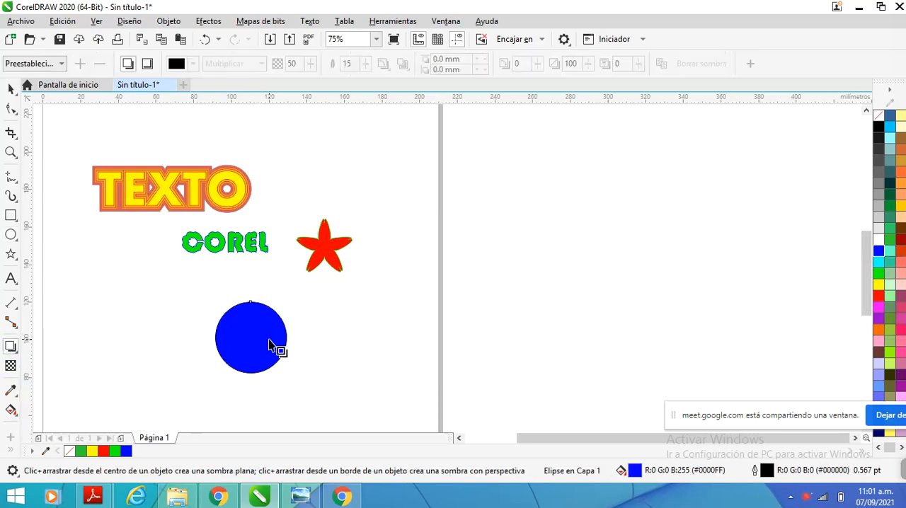
pyautogui.moveTo(286, 338); pyautogui.dragTo(303, 349)
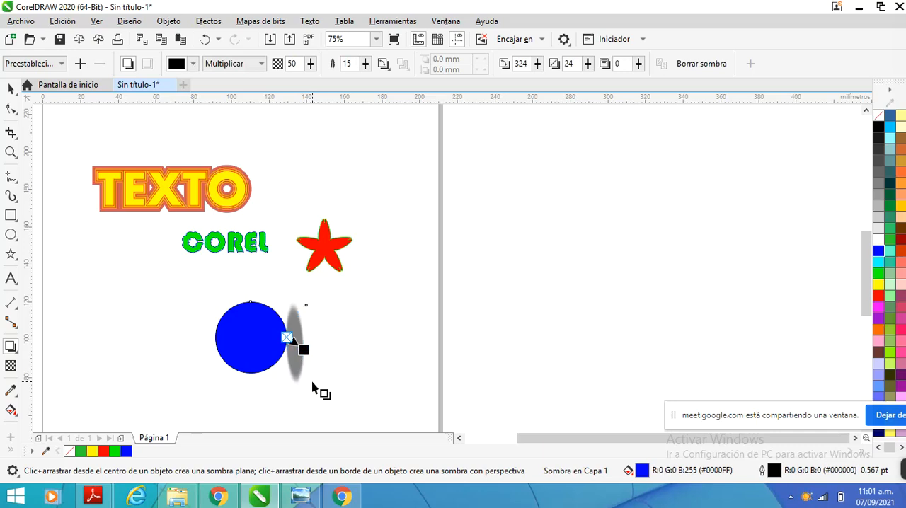
pyautogui.hotkey('ctrl', 'z')
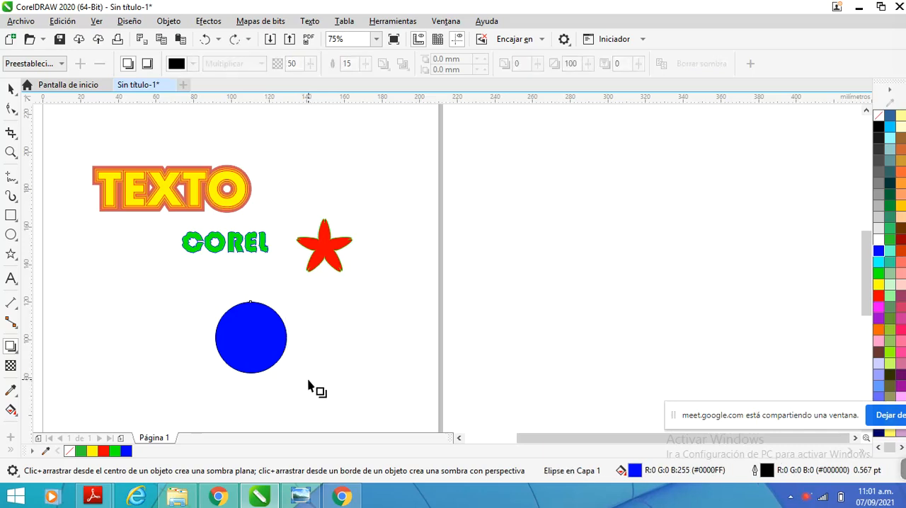
pyautogui.hotkey('ctrl', 'z')
# Give the circle a blue outline, a blue fill and a narrow perspective drop shadow from its right edge
pyautogui.scroll(2, 267, 365)
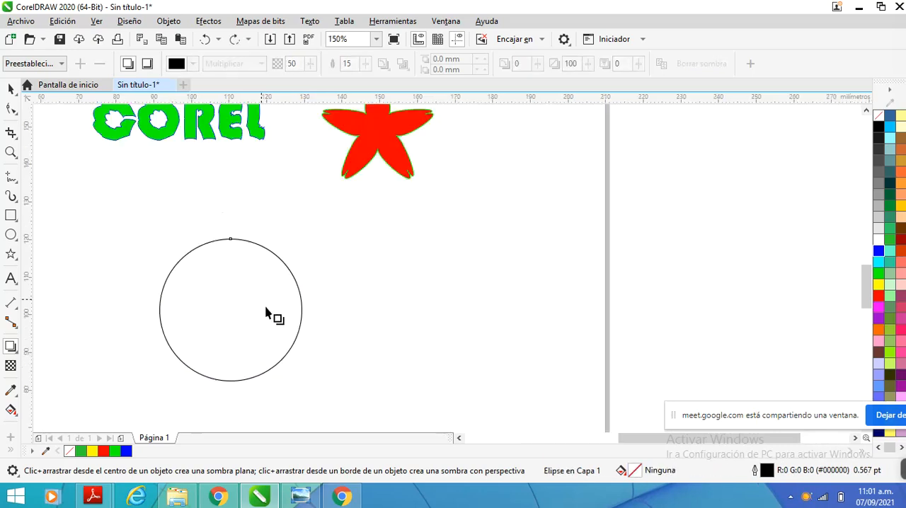
pyautogui.rightClick(878, 252)
pyautogui.moveTo(302, 310); pyautogui.dragTo(358, 331)
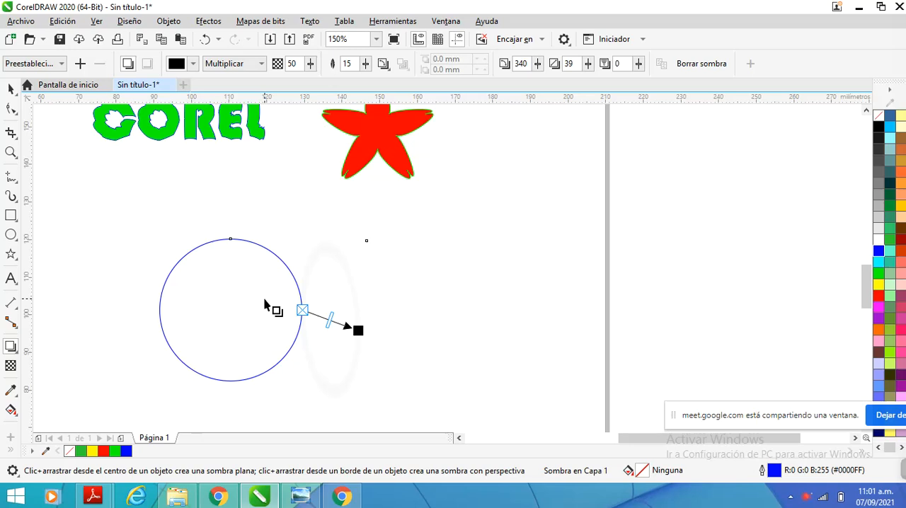
pyautogui.hotkey('ctrl', 'z')
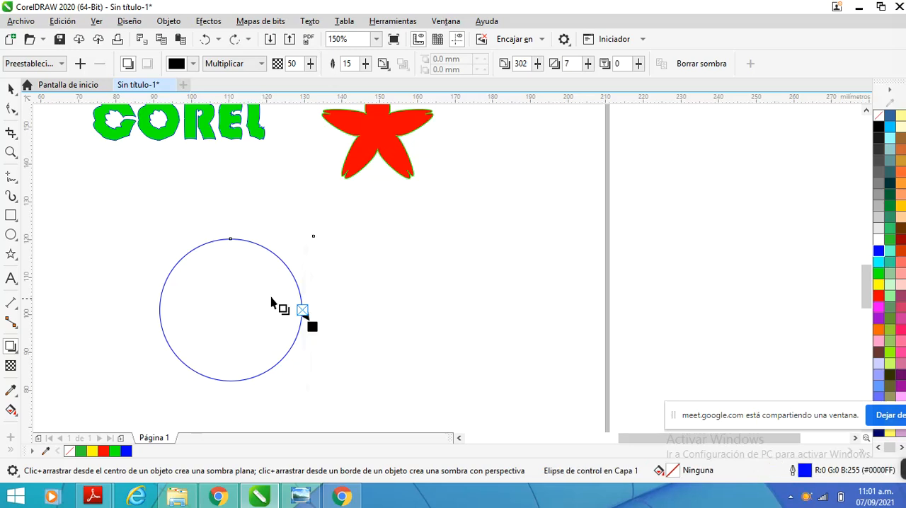
pyautogui.click(878, 250)
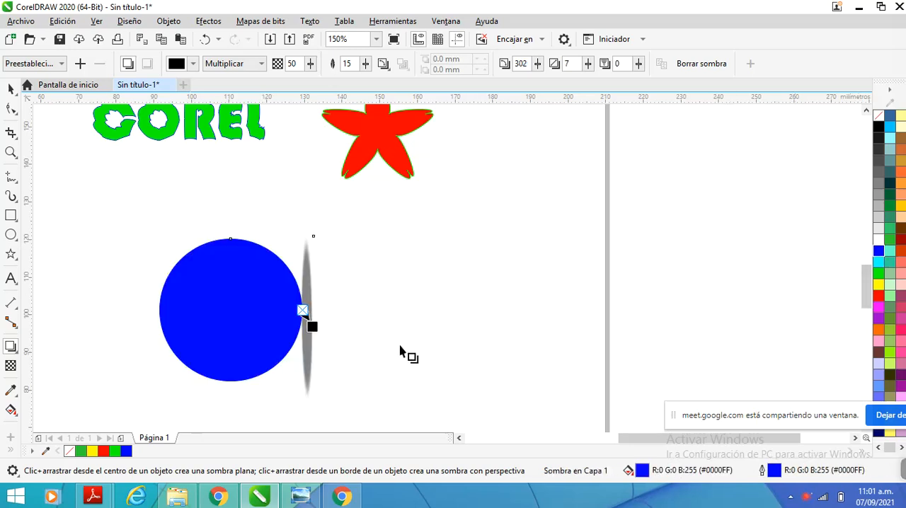
# Widen the circle's drop shadow to an angle of about 342 and a stretch of about 38
pyautogui.moveTo(312, 327); pyautogui.dragTo(356, 327)
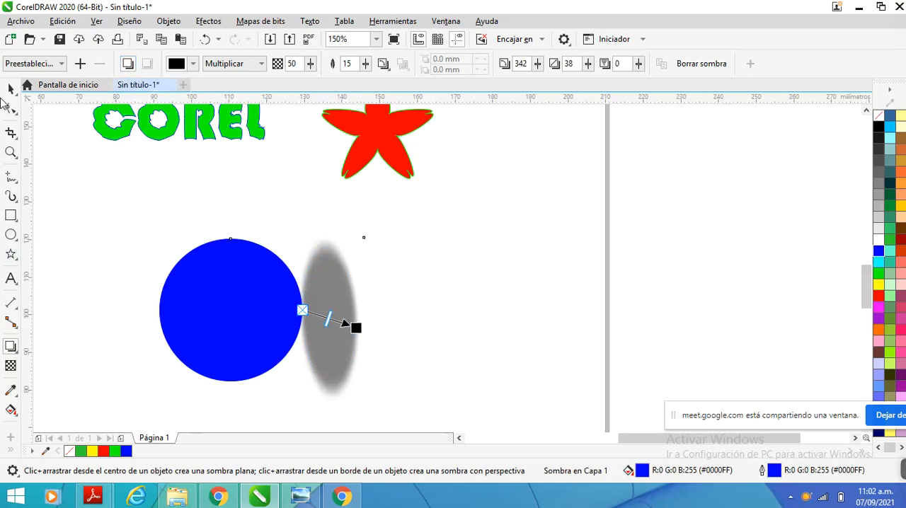
pyautogui.click(11, 89)
pyautogui.click(244, 259)
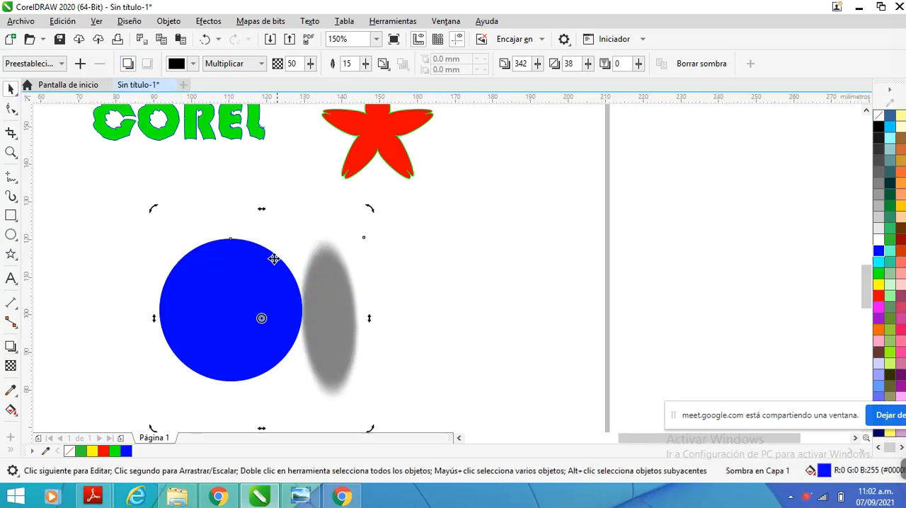
# Extend the circle's drop shadow up and outward to an angle of about 13, stretch 68 and opacity 51
pyautogui.click(11, 347)
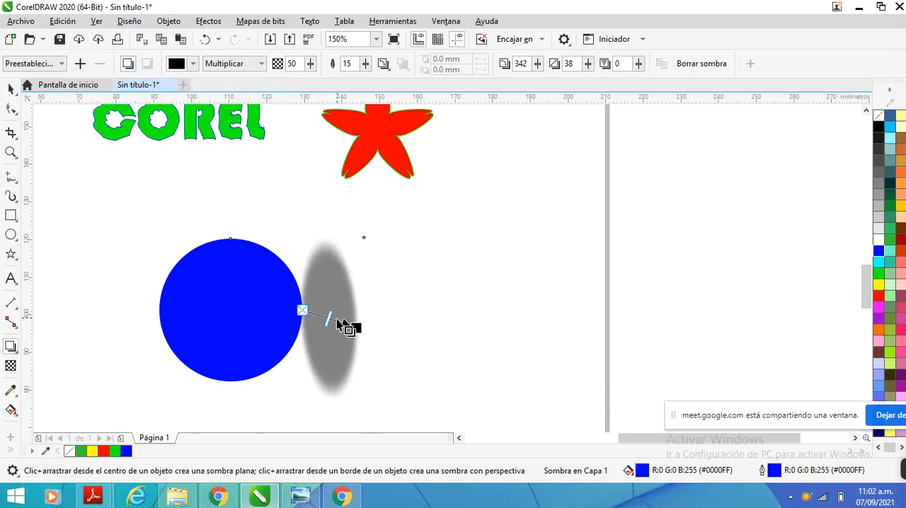
pyautogui.moveTo(355, 328); pyautogui.dragTo(399, 288)
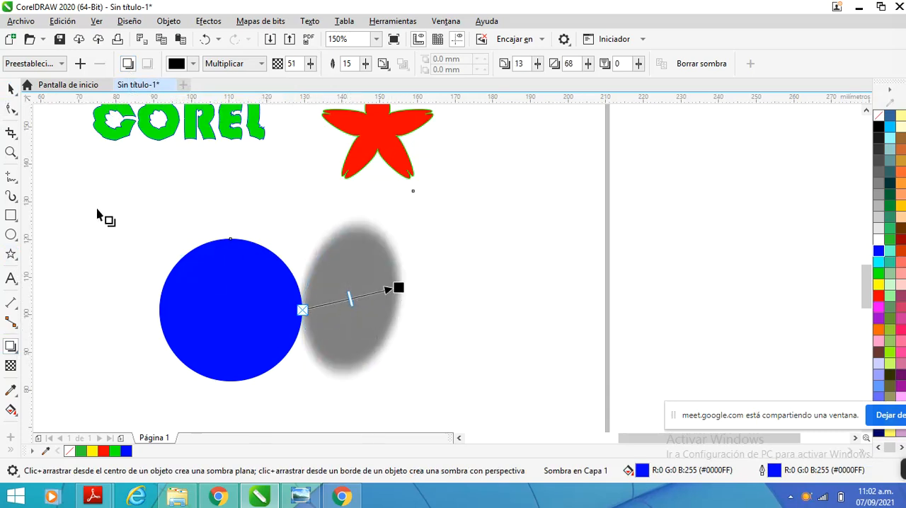
pyautogui.click(11, 88)
pyautogui.click(238, 252)
pyautogui.click(239, 262)
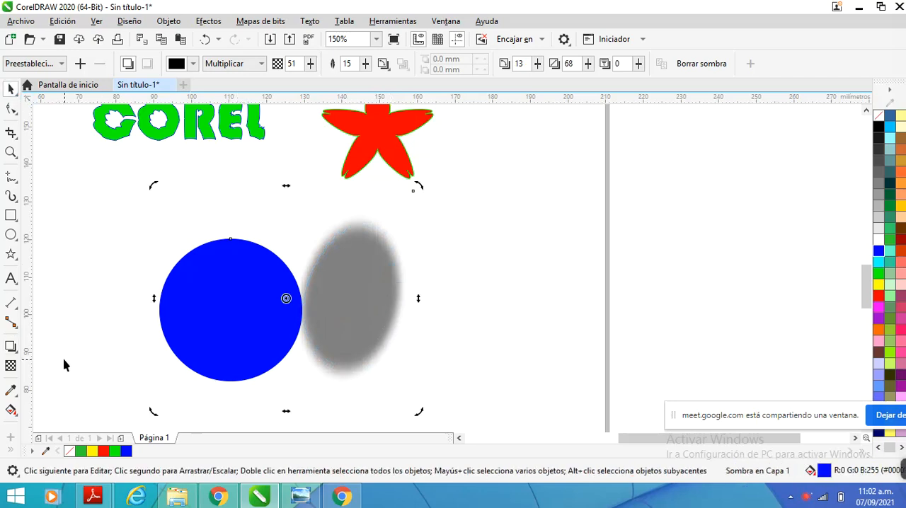
# Apply an elliptical gradient fill to the circle, centred in it, running from white in the middle to blue at the rim
pyautogui.click(18, 398)
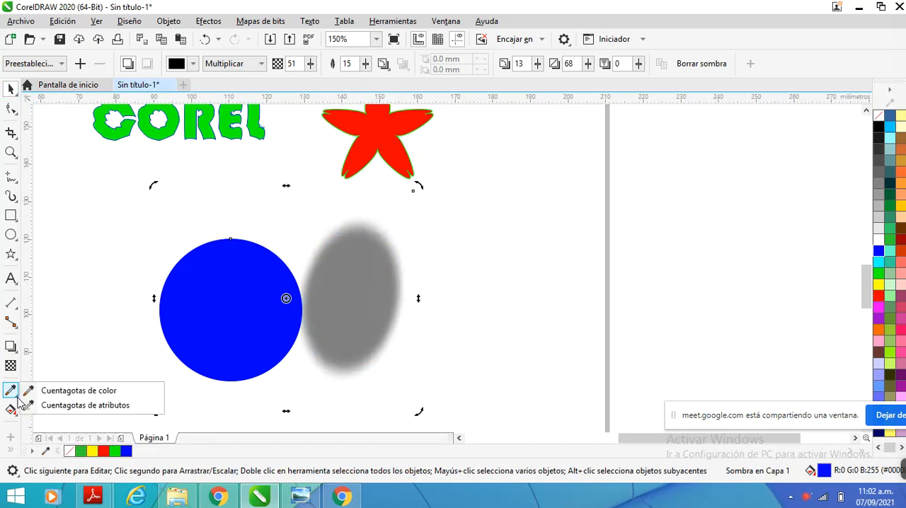
pyautogui.click(13, 350)
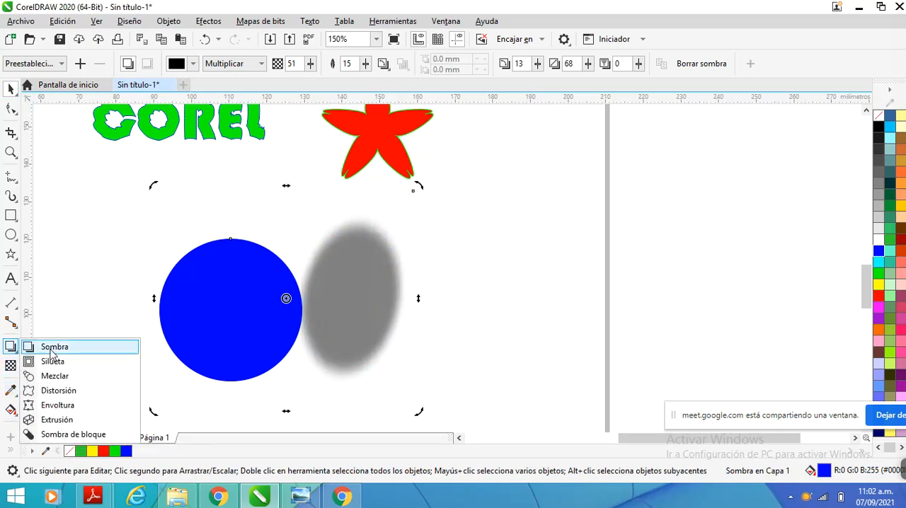
pyautogui.click(13, 412)
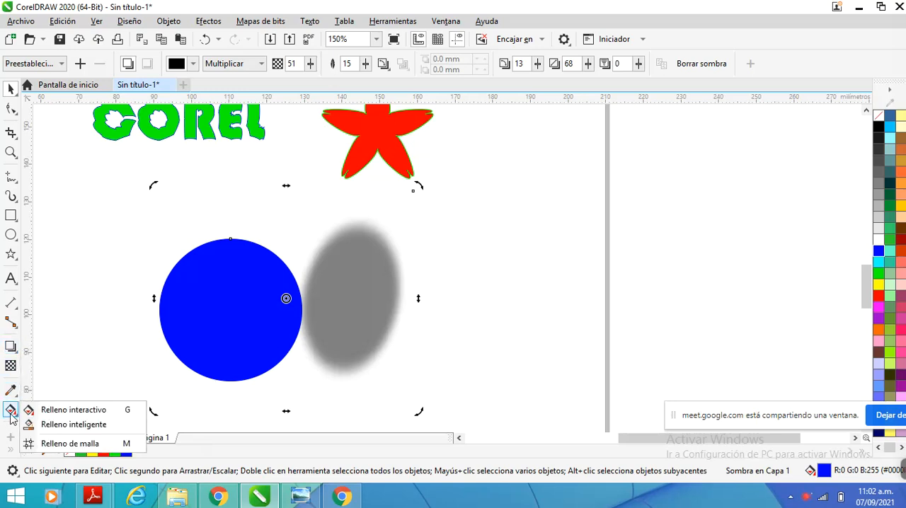
pyautogui.click(58, 411)
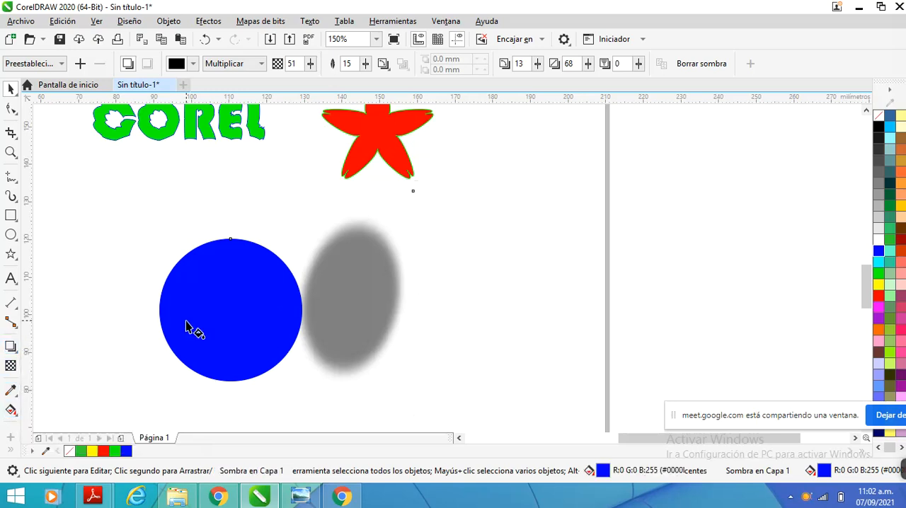
pyautogui.moveTo(183, 322); pyautogui.dragTo(240, 341)
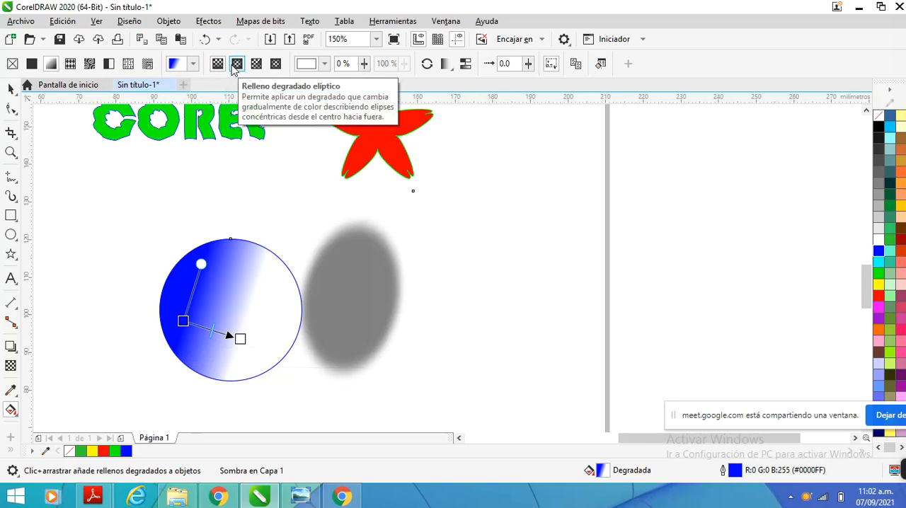
pyautogui.click(237, 63)
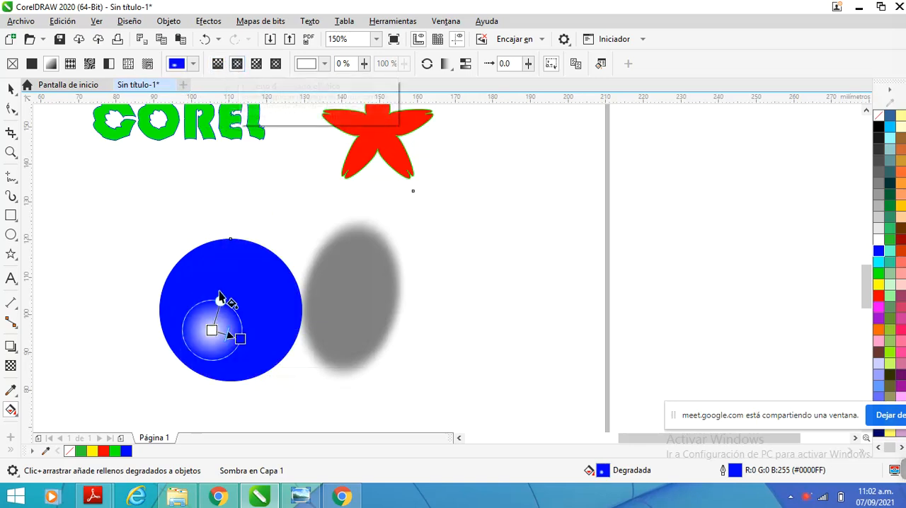
pyautogui.moveTo(202, 335); pyautogui.dragTo(176, 359)
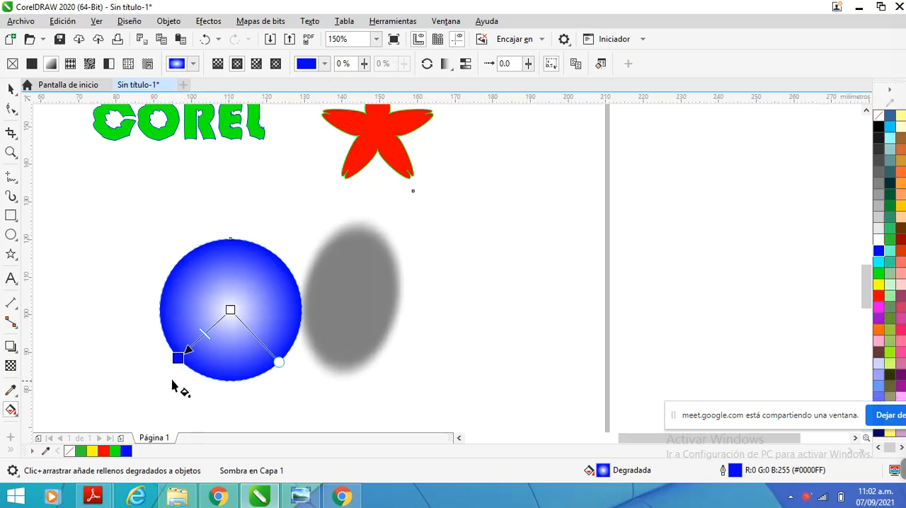
# Change the centre colour of the circle's gradient to olive green #839152 and deselect the circle
pyautogui.click(231, 310)
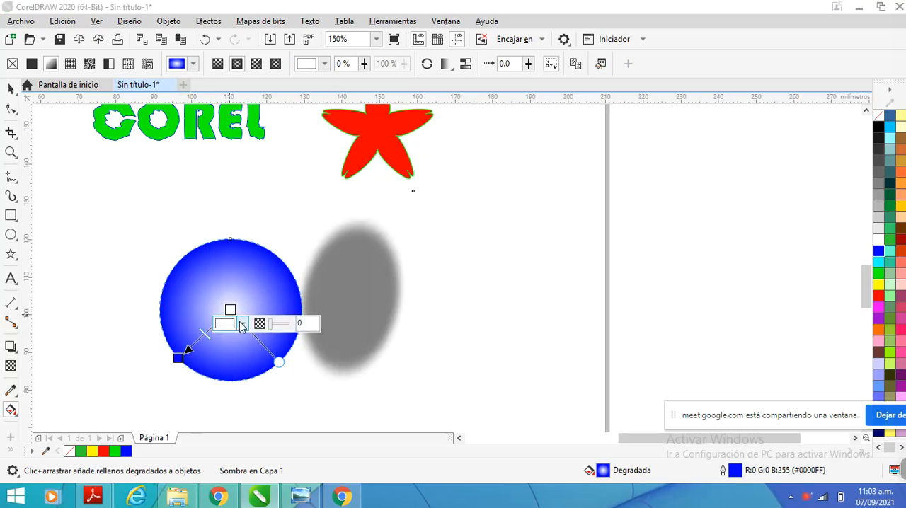
pyautogui.click(242, 324)
pyautogui.click(234, 242)
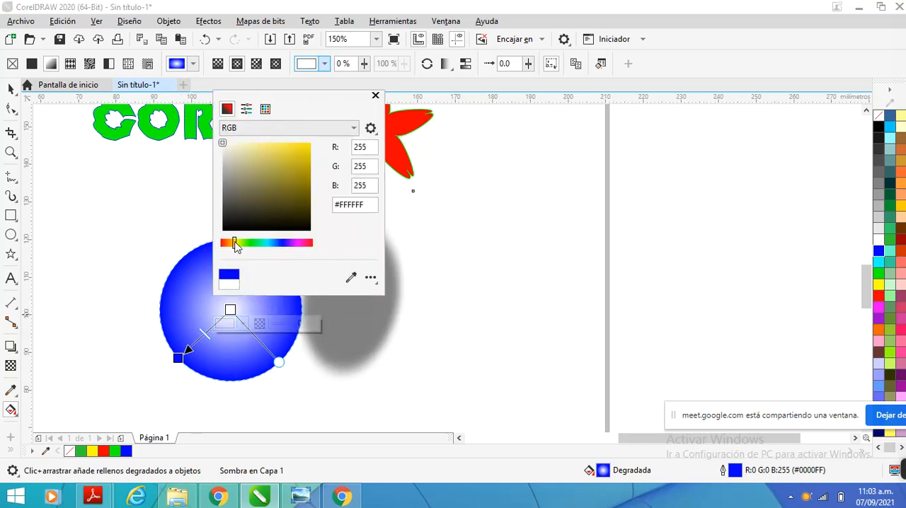
pyautogui.click(273, 171)
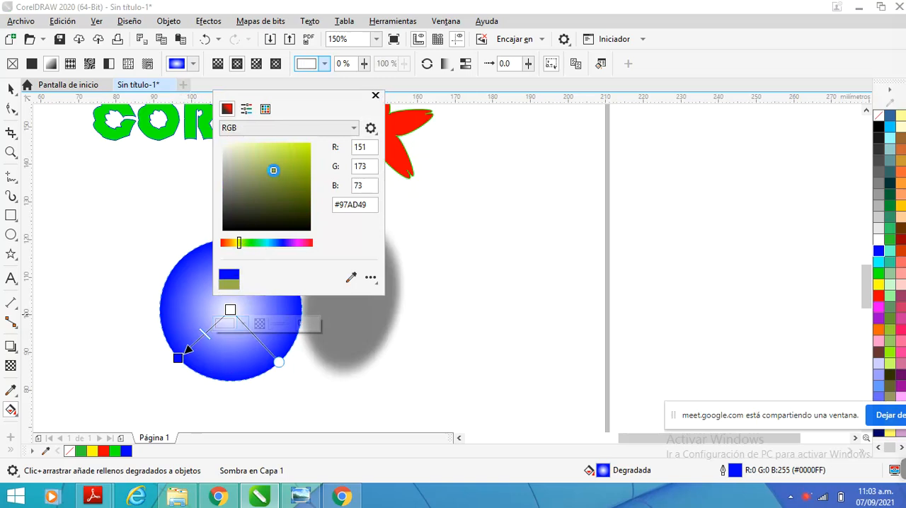
pyautogui.click(279, 150)
pyautogui.click(251, 192)
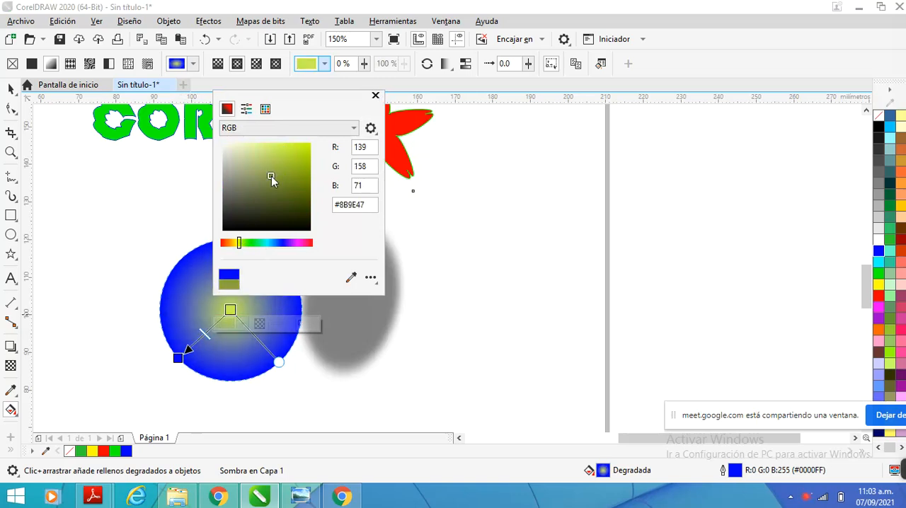
pyautogui.click(279, 201)
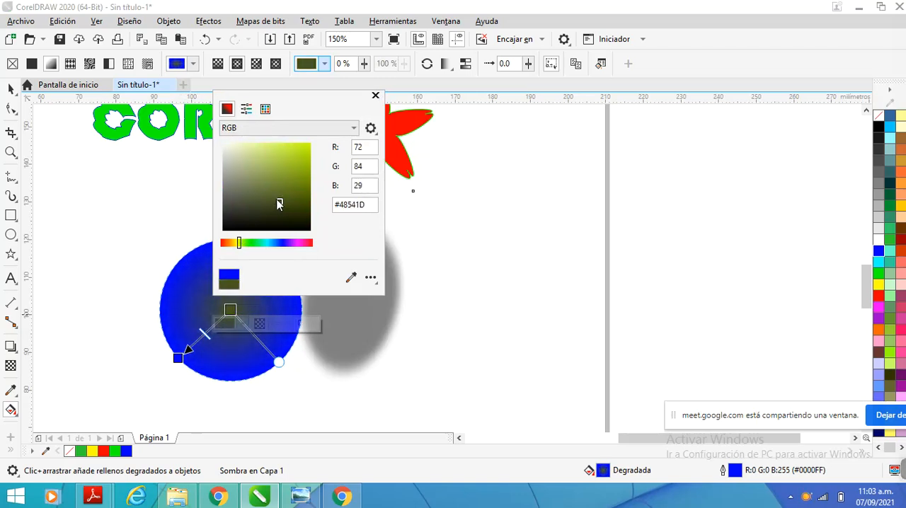
pyautogui.click(260, 180)
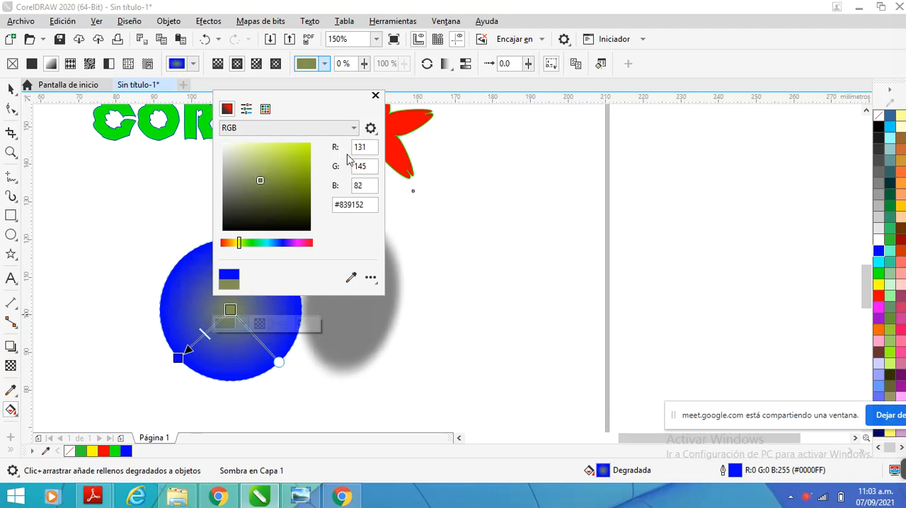
pyautogui.click(375, 95)
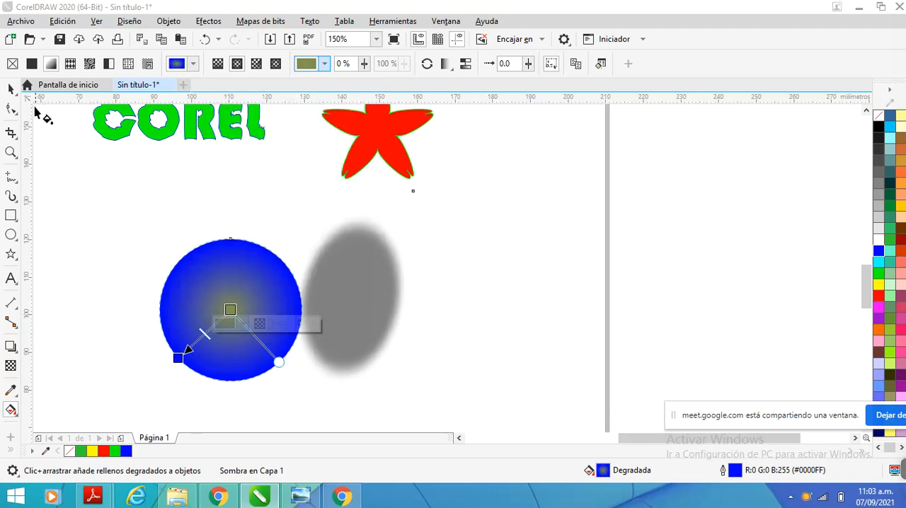
pyautogui.click(10, 89)
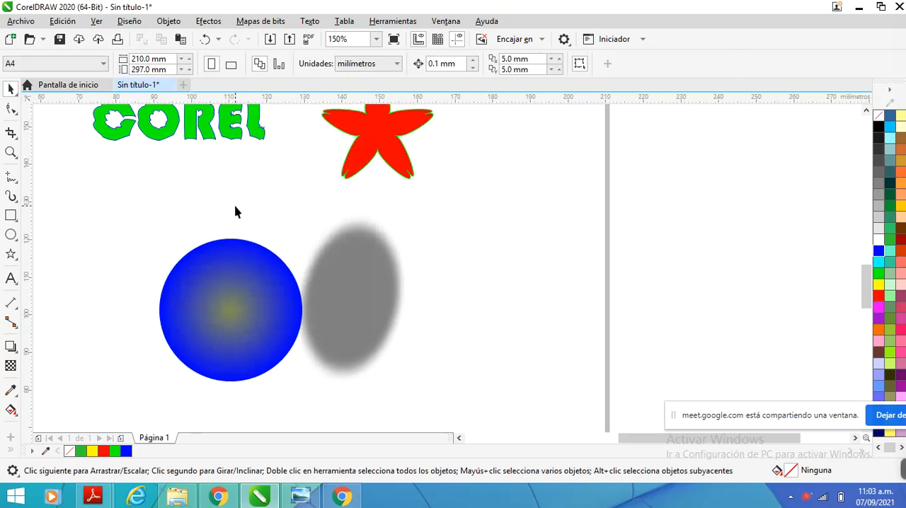
pyautogui.scroll(-1, 236, 212)
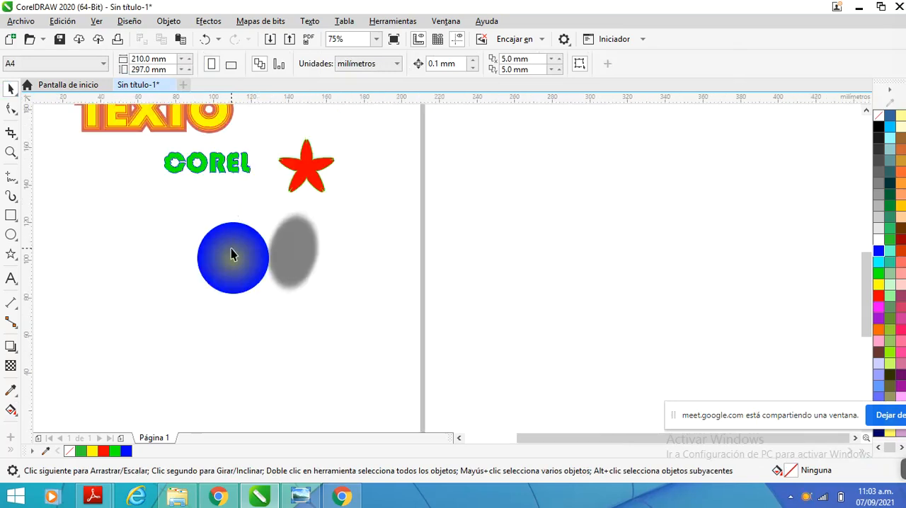
pyautogui.scroll(2, 232, 252)
pyautogui.scroll(-2, 232, 251)
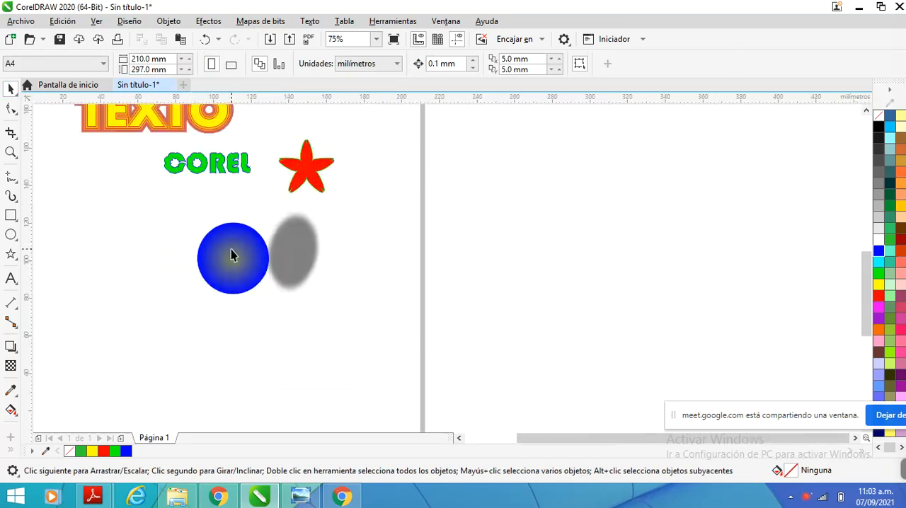
pyautogui.scroll(2, 231, 249)
pyautogui.scroll(-1, 230, 247)
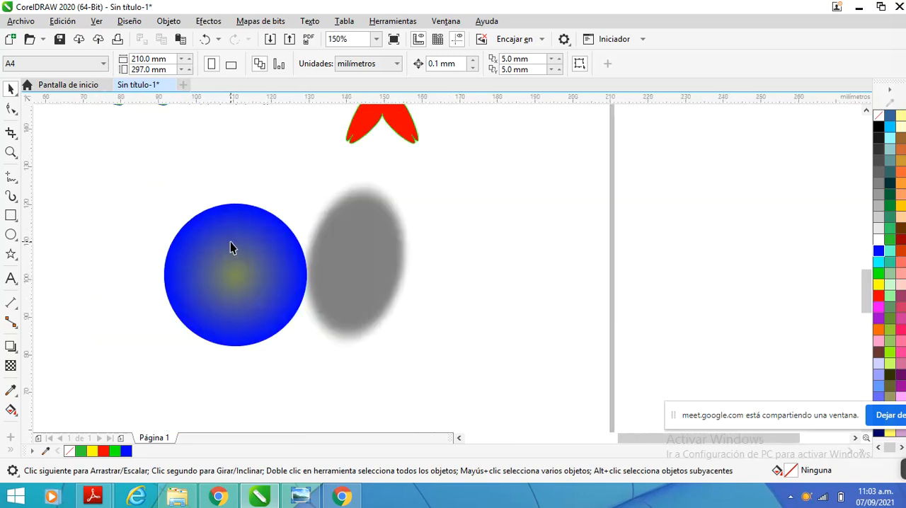
# Add the artistic text DRAW below the circle and set its font to Haettenschweiler
pyautogui.scroll(-2, 230, 247)
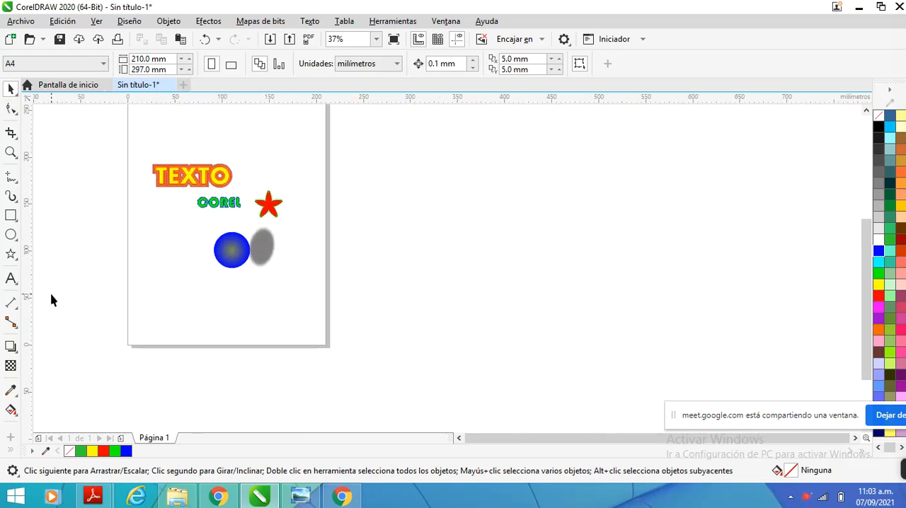
pyautogui.click(11, 278)
pyautogui.click(195, 303)
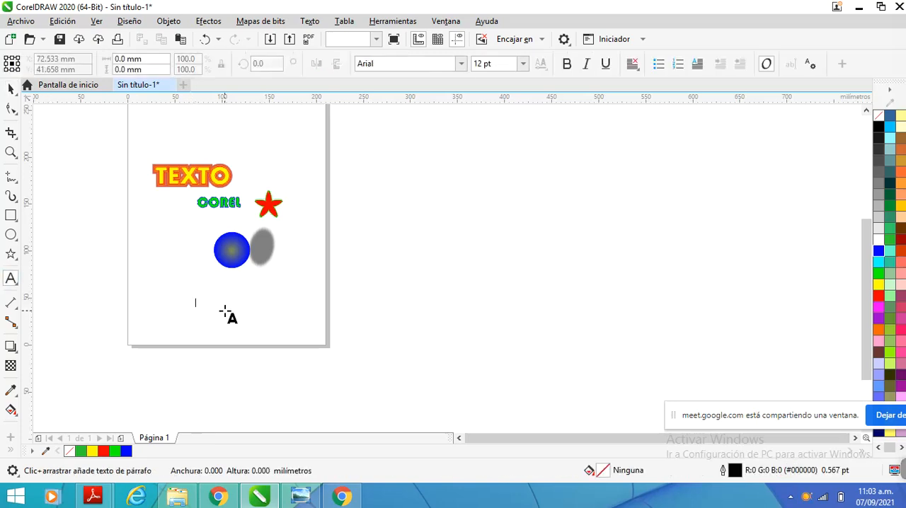
pyautogui.write('DRAW')
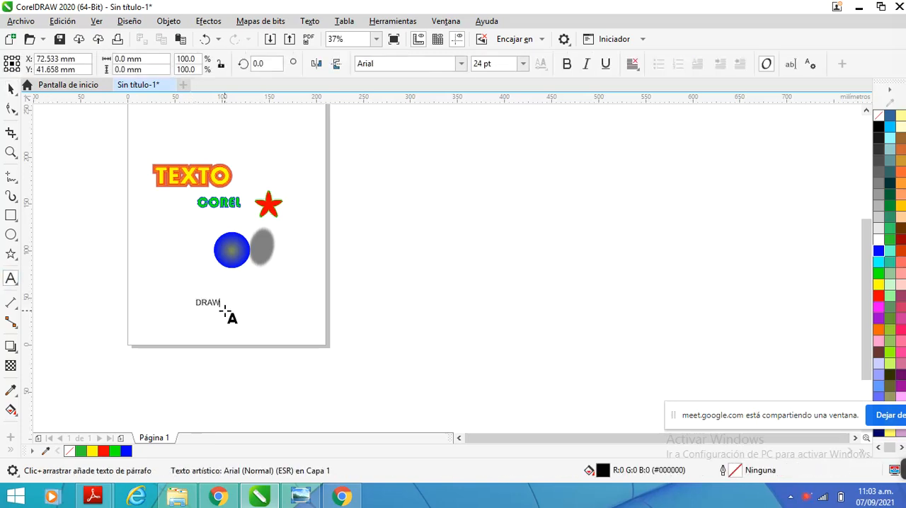
pyautogui.click(11, 88)
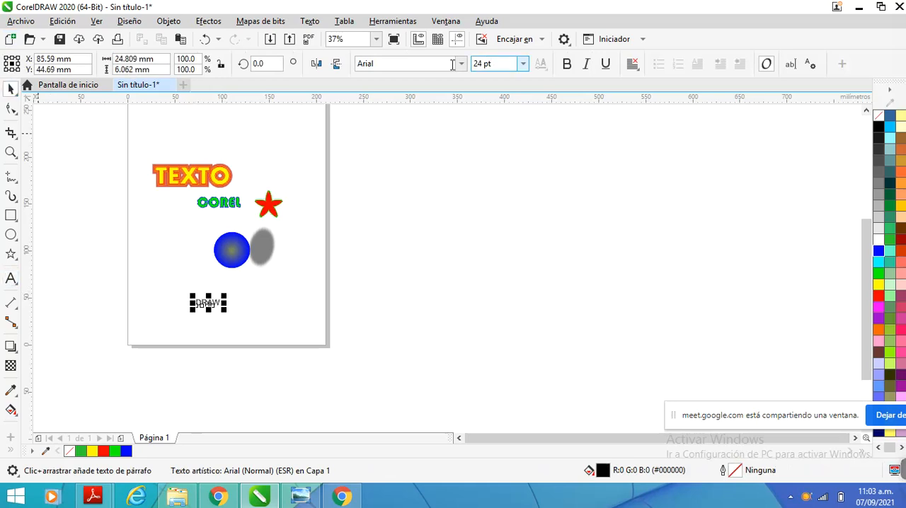
pyautogui.click(461, 64)
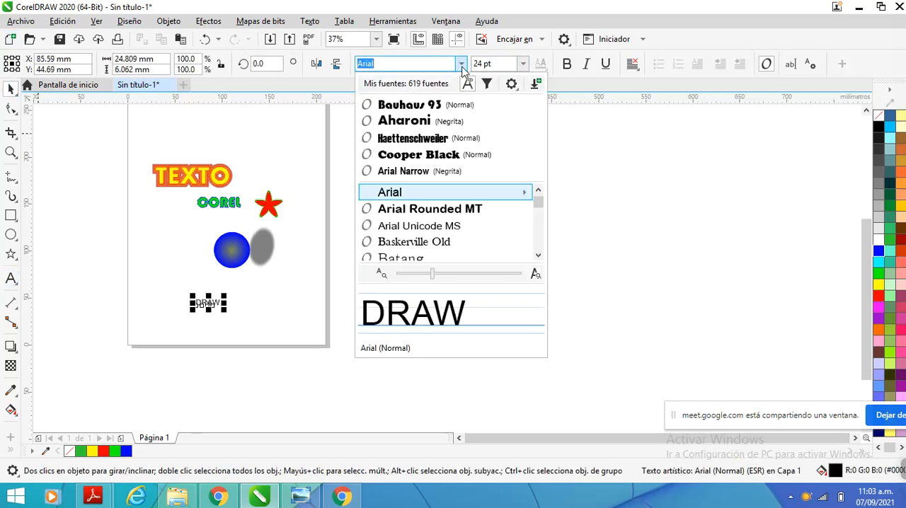
pyautogui.click(442, 139)
# Enlarge the DRAW text and stretch it horizontally to about 69 mm wide and 18 mm high
pyautogui.scroll(4, 226, 320)
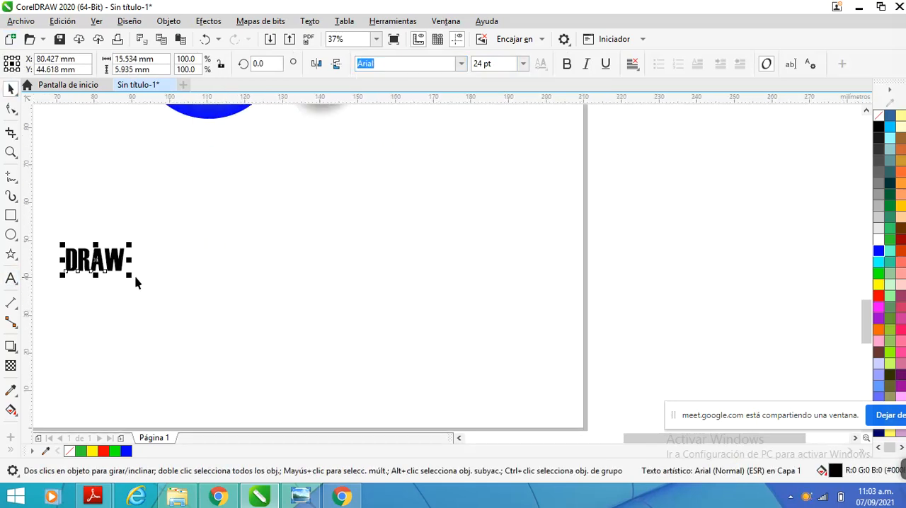
pyautogui.moveTo(132, 274); pyautogui.dragTo(297, 318)
pyautogui.scroll(-1, 322, 236)
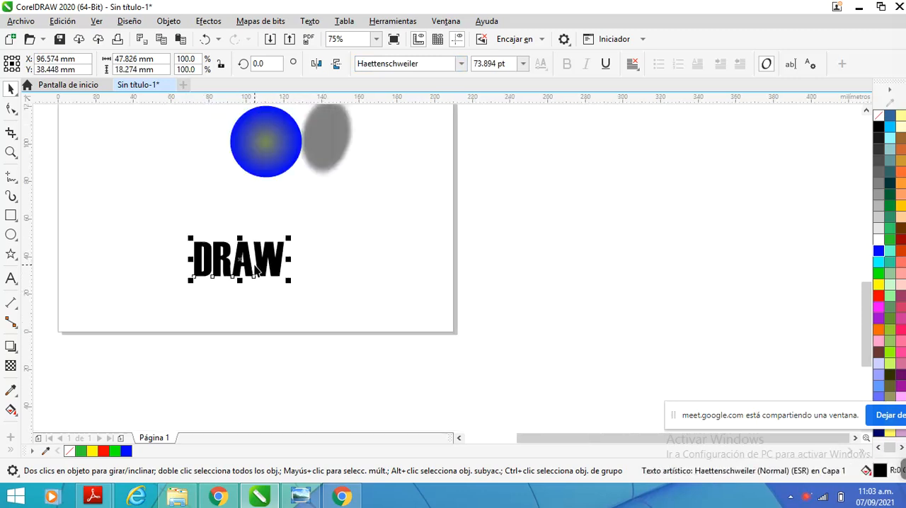
pyautogui.moveTo(291, 259); pyautogui.dragTo(330, 260)
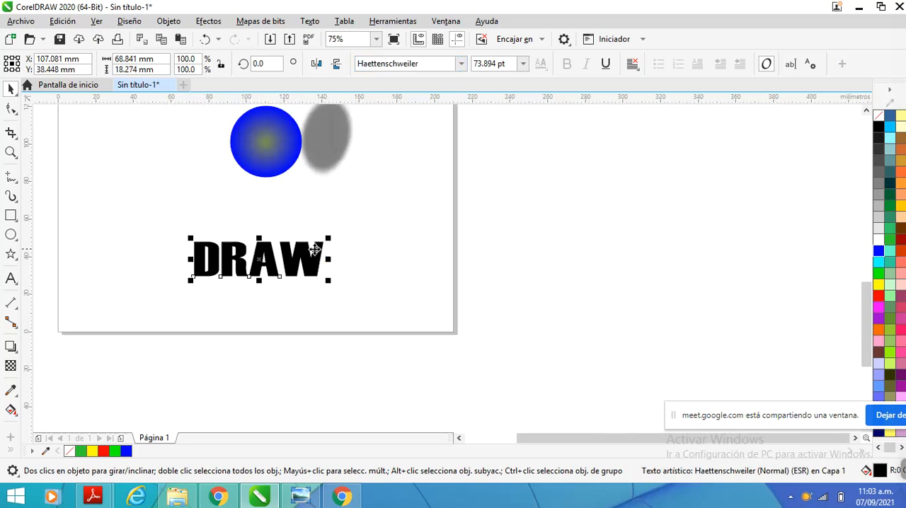
# Apply an envelope to the DRAW text, pulling its top and bottom midpoints inward to pinch the middle
pyautogui.click(14, 350)
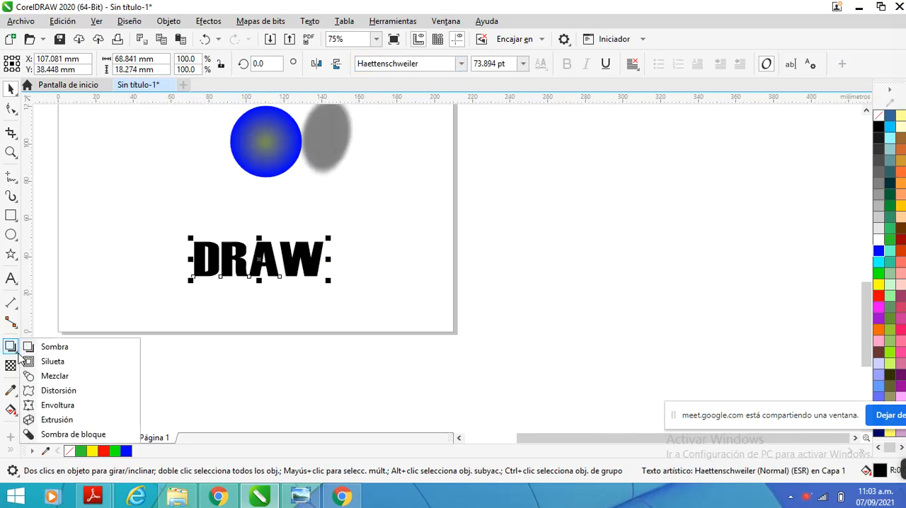
pyautogui.click(53, 403)
pyautogui.scroll(1, 289, 249)
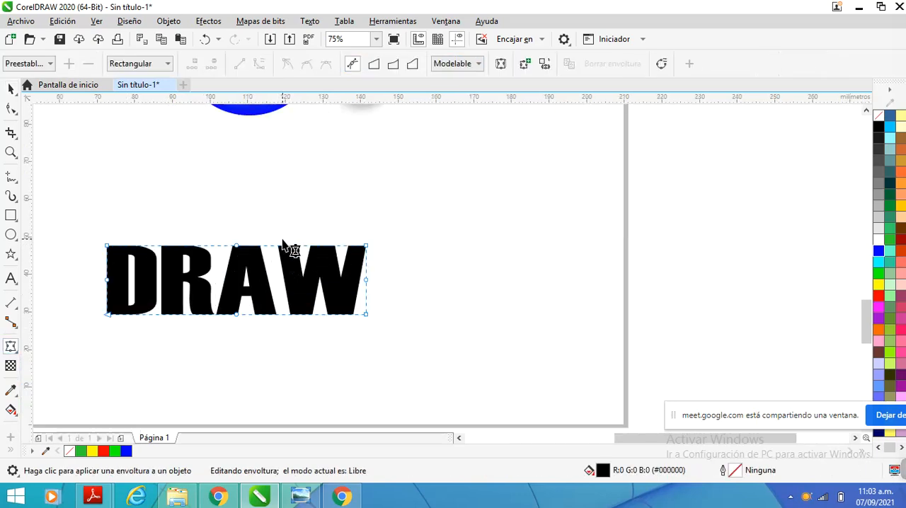
pyautogui.moveTo(237, 248); pyautogui.dragTo(237, 264)
pyautogui.moveTo(237, 316); pyautogui.dragTo(237, 302)
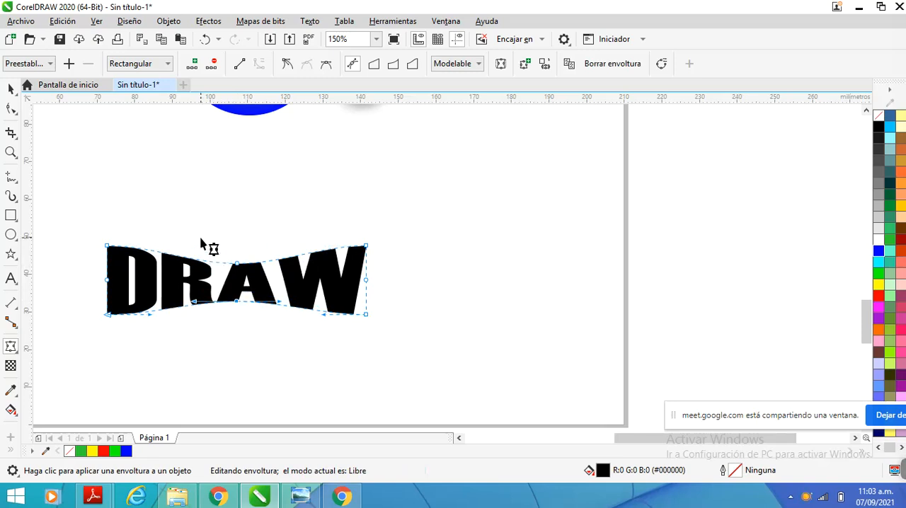
# Add an outward contour of 3 steps with an offset of about 0.89 mm to the DRAW text
pyautogui.click(12, 346)
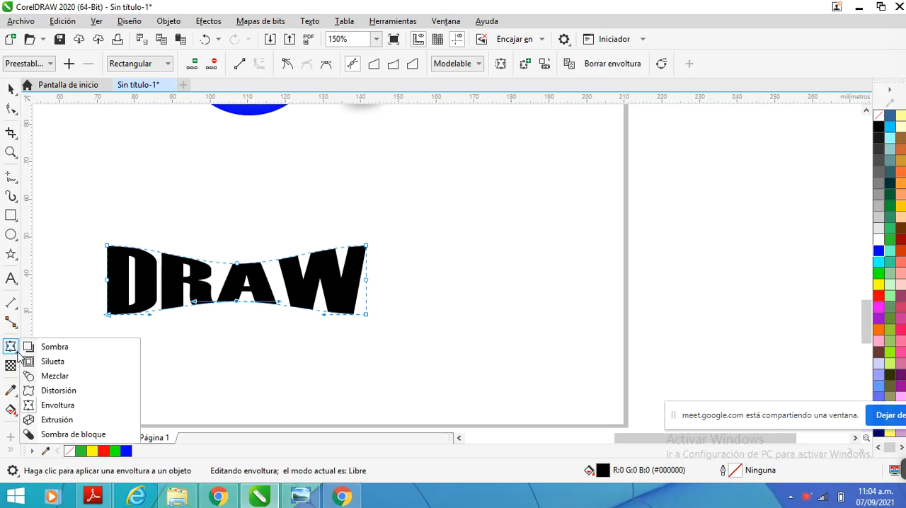
pyautogui.click(73, 359)
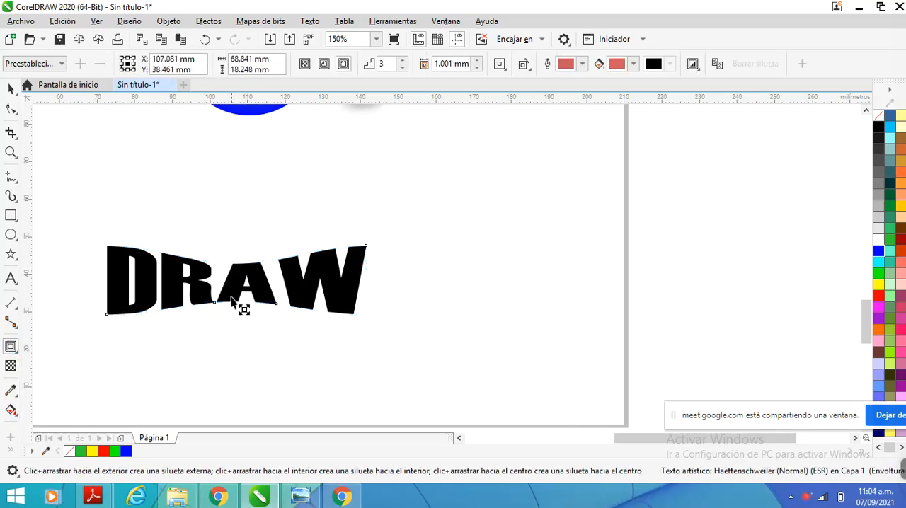
pyautogui.moveTo(243, 307)
pyautogui.mouseDown()
pyautogui.moveTo(235, 304)
pyautogui.moveTo(248, 336)
pyautogui.mouseUp()
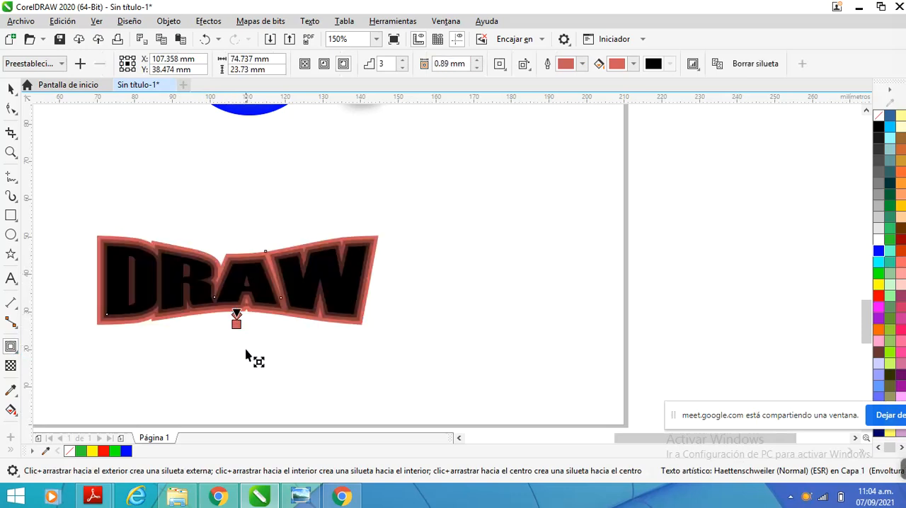
# Try yellow and blue fills on the contoured DRAW text, and fill it dark brown #663333
pyautogui.click(878, 285)
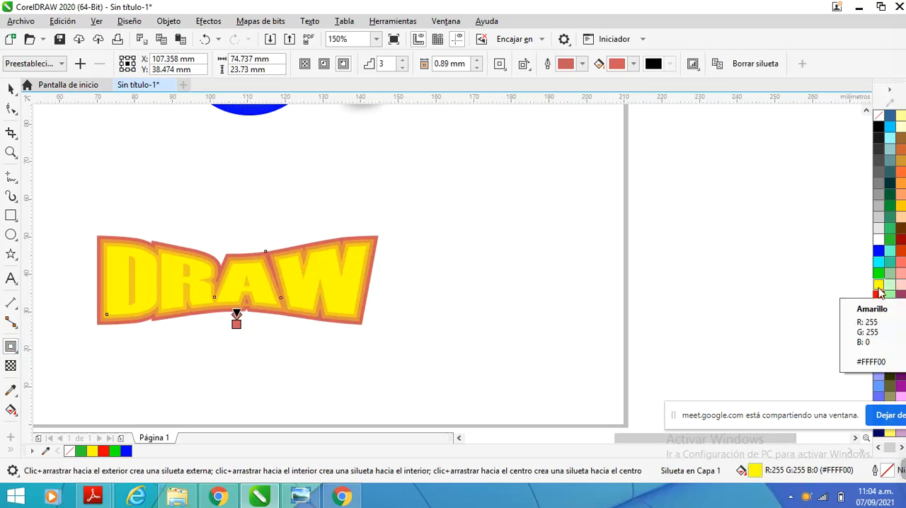
pyautogui.click(878, 252)
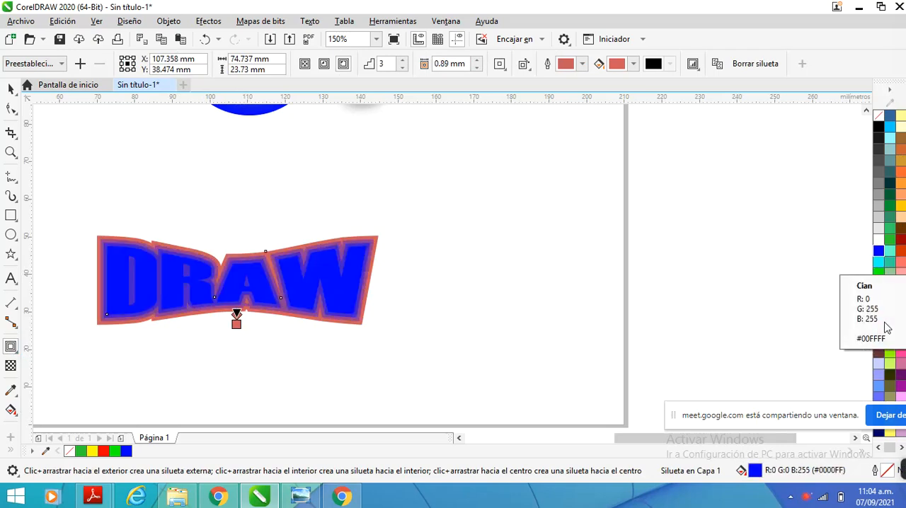
pyautogui.click(879, 352)
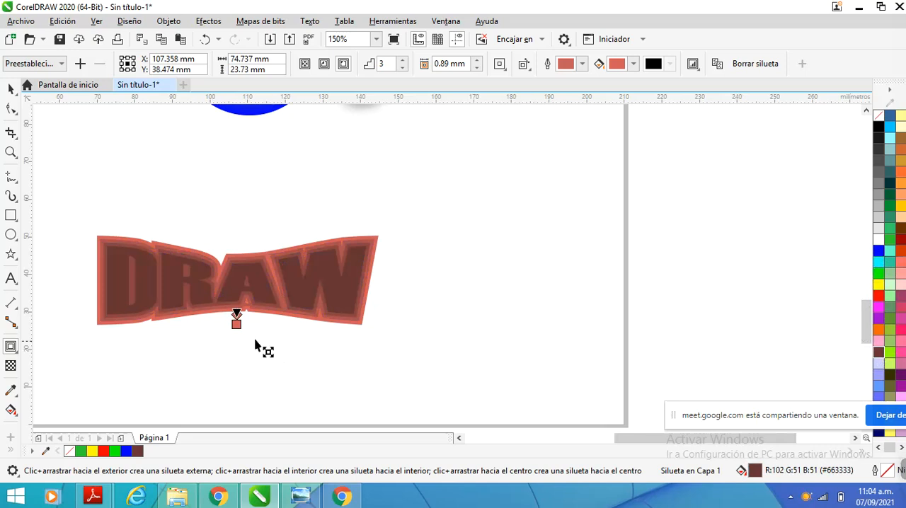
# Examine the contour steps around the DRAW text up close and alongside the circle and its shadow
pyautogui.scroll(2, 179, 321)
pyautogui.scroll(1, 179, 321)
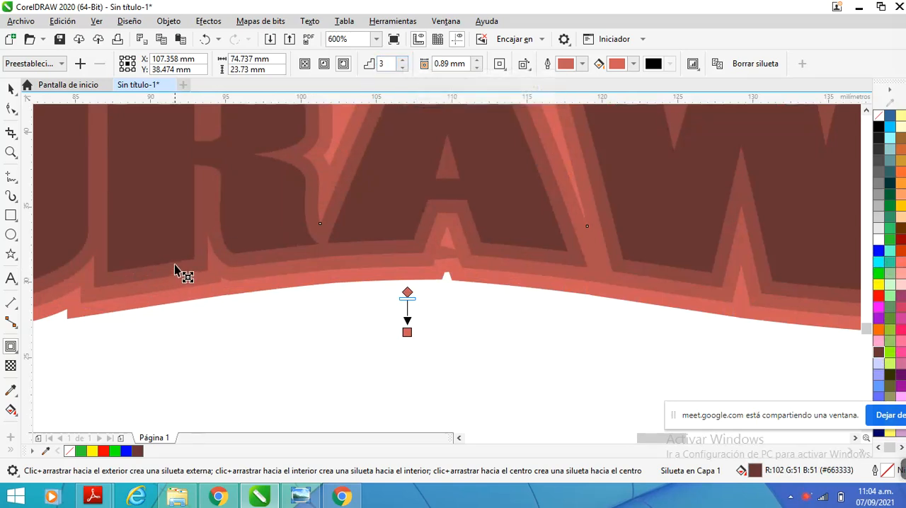
pyautogui.scroll(-4, 152, 277)
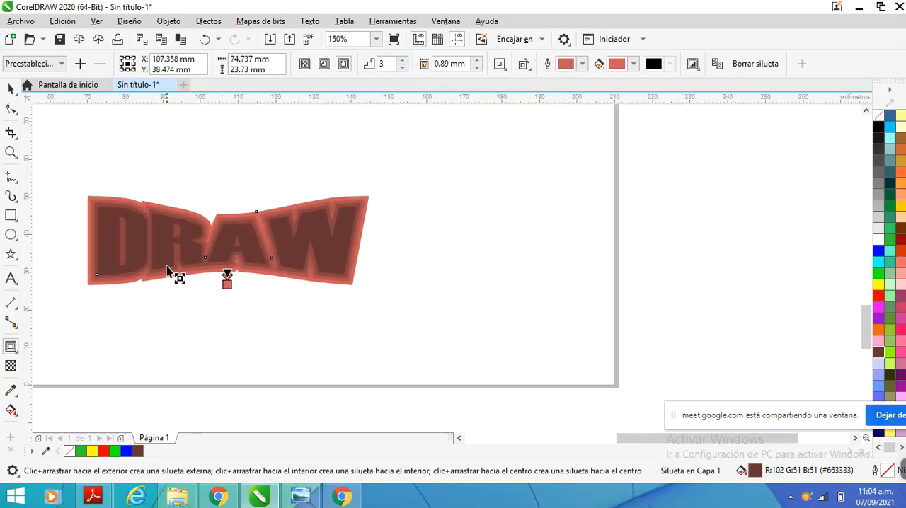
pyautogui.scroll(3, 166, 265)
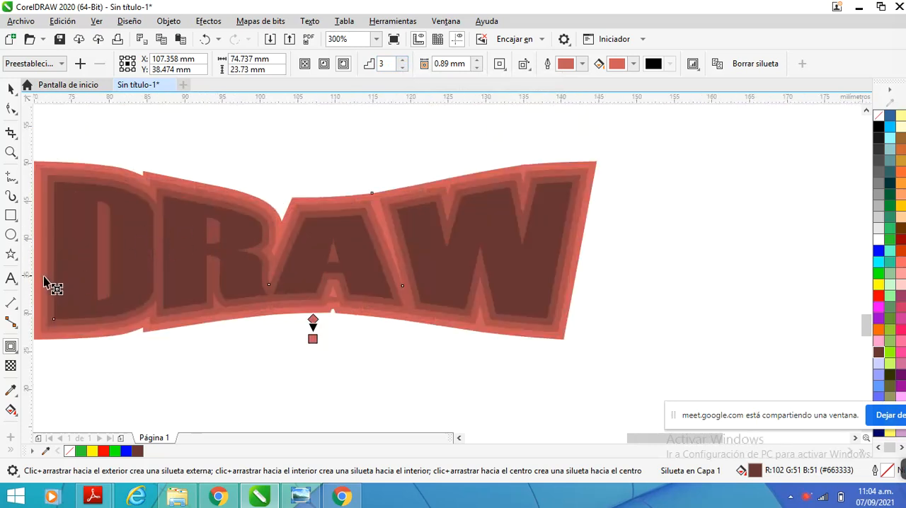
pyautogui.scroll(-2, 177, 282)
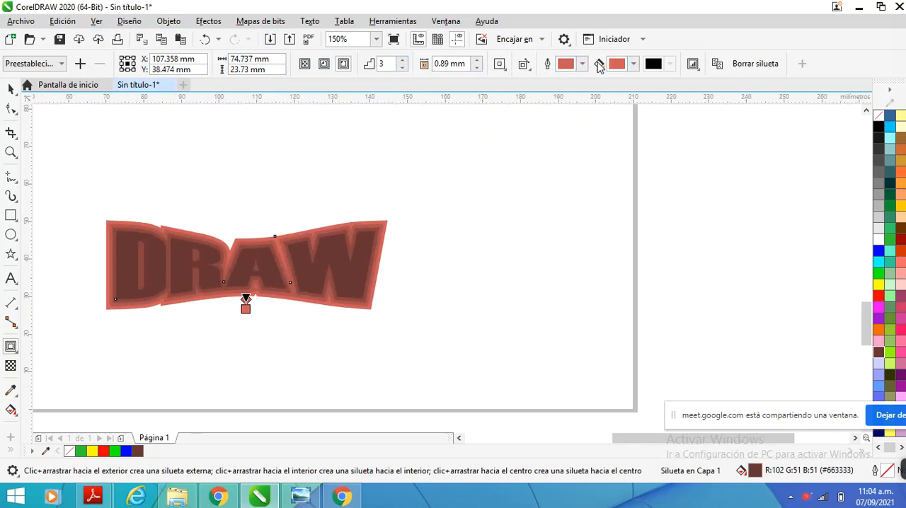
pyautogui.scroll(-2, 235, 293)
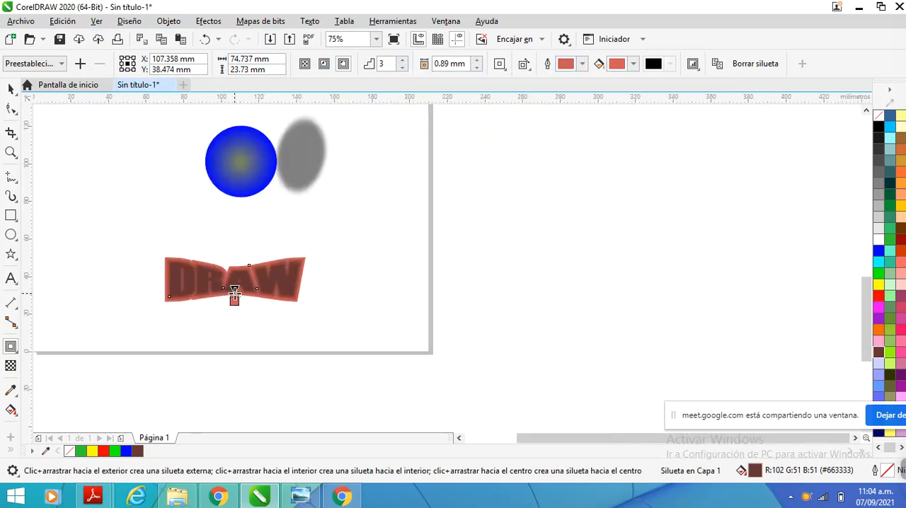
pyautogui.scroll(-2, 234, 293)
pyautogui.scroll(2, 238, 302)
# Move the contoured DRAW text up and to the left, centring it at about X 57.7 mm and Y 70.9 mm
pyautogui.click(10, 88)
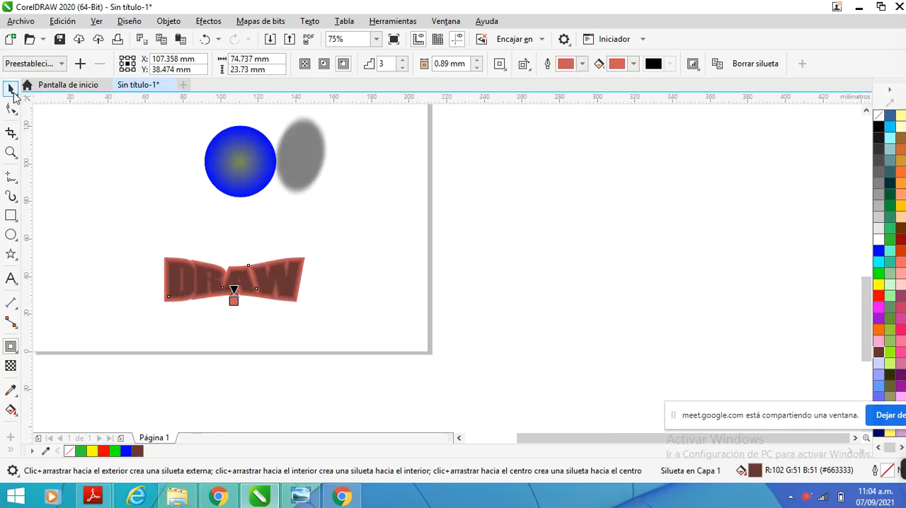
pyautogui.click(331, 256)
pyautogui.scroll(-2, 338, 279)
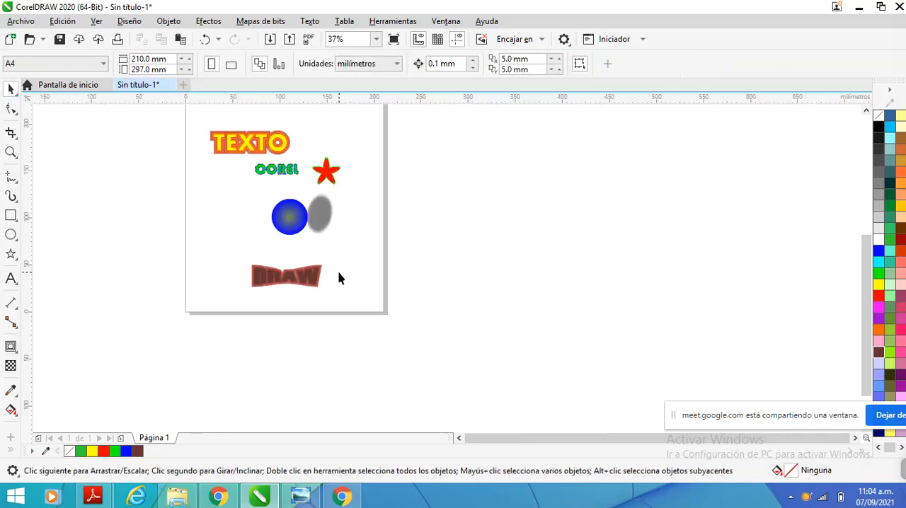
pyautogui.scroll(2, 339, 278)
pyautogui.click(216, 271)
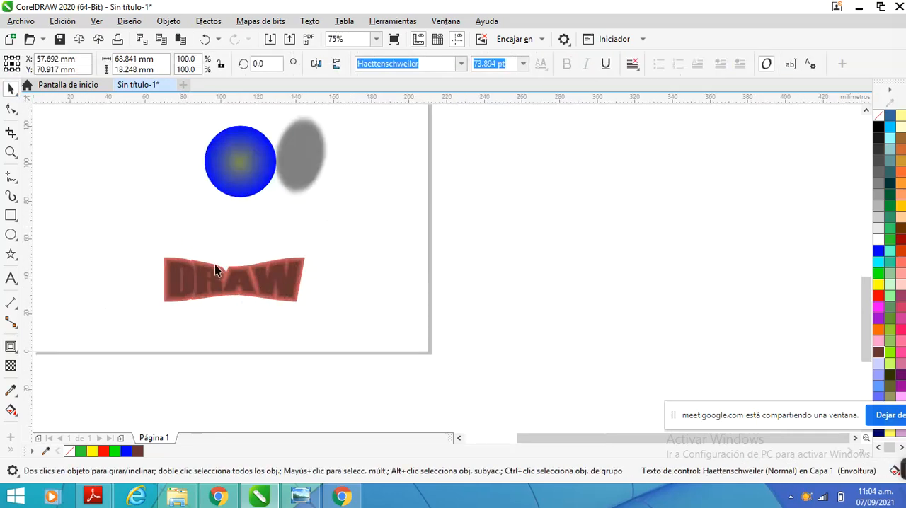
pyautogui.moveTo(215, 271); pyautogui.dragTo(120, 208)
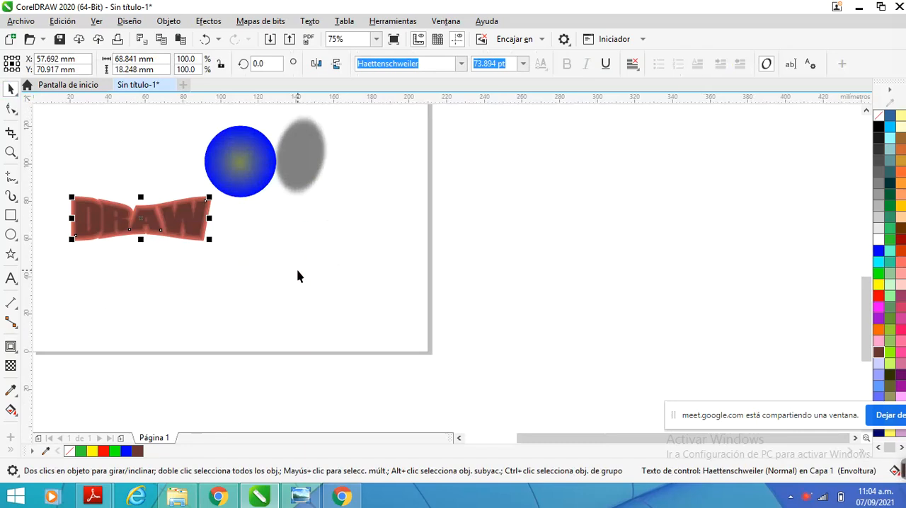
# Draw a circle about 22.6 mm in diameter in the lower-right area of the page
pyautogui.scroll(-2, 297, 274)
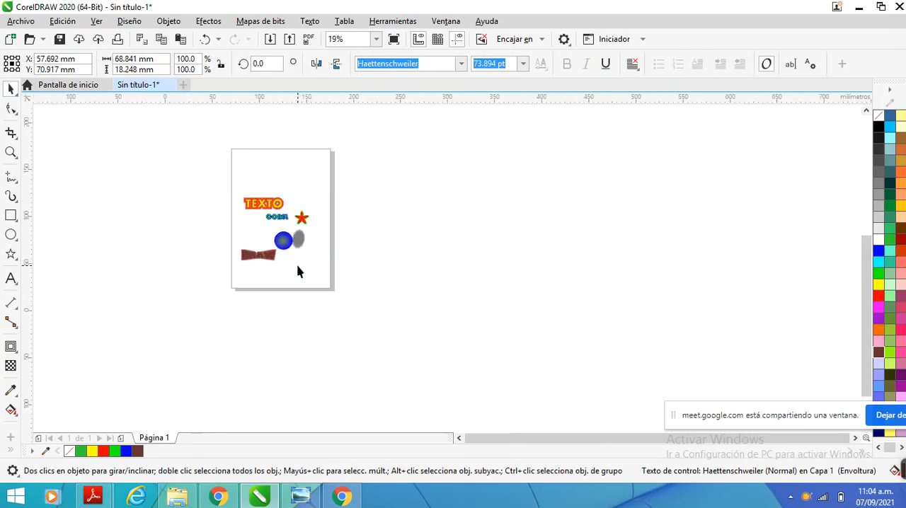
pyautogui.scroll(1, 297, 273)
pyautogui.click(10, 234)
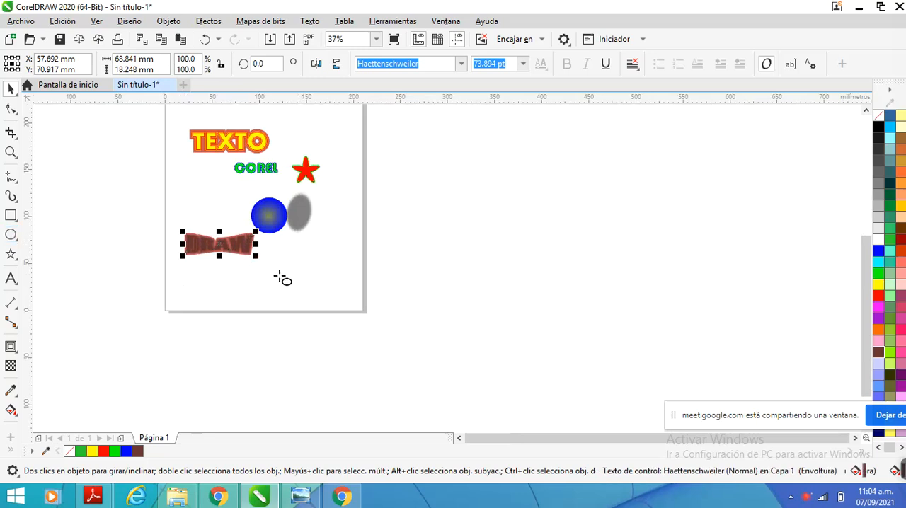
pyautogui.moveTo(311, 267); pyautogui.dragTo(332, 288)
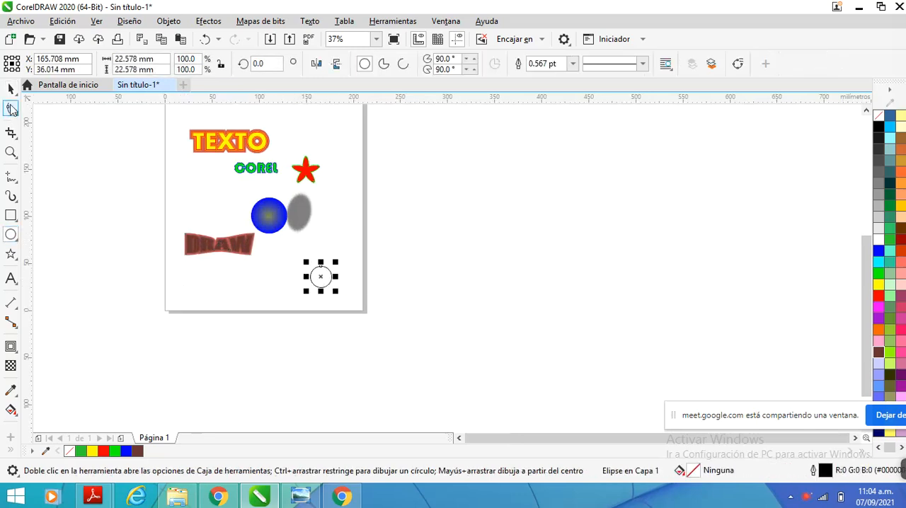
pyautogui.click(10, 92)
# Apply an extrusion to the new circle, placing its vanishing point about 17.3 mm right and 1.8 mm up
pyautogui.scroll(2, 350, 298)
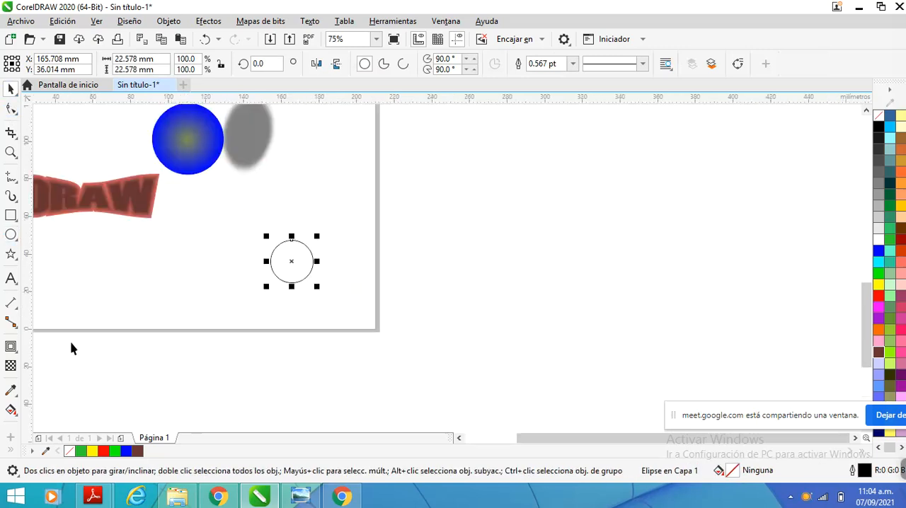
pyautogui.click(10, 346)
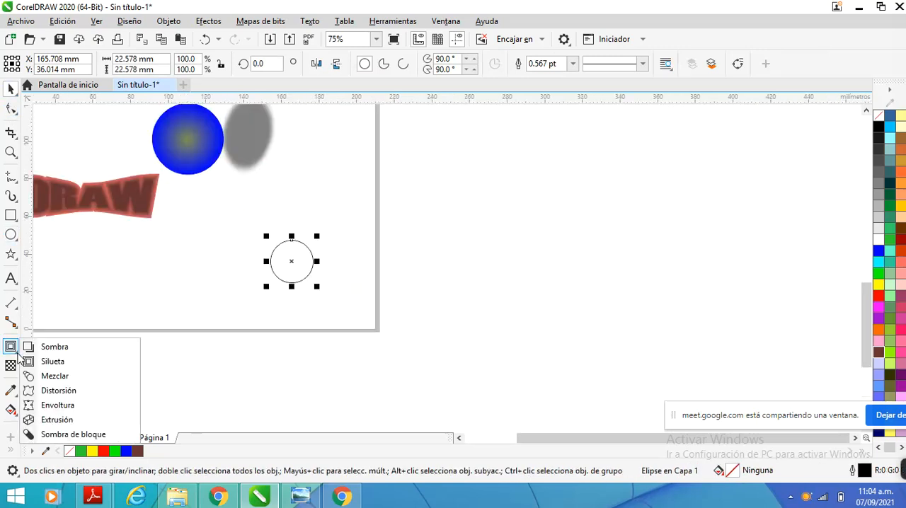
pyautogui.click(77, 419)
pyautogui.moveTo(303, 268); pyautogui.dragTo(324, 258)
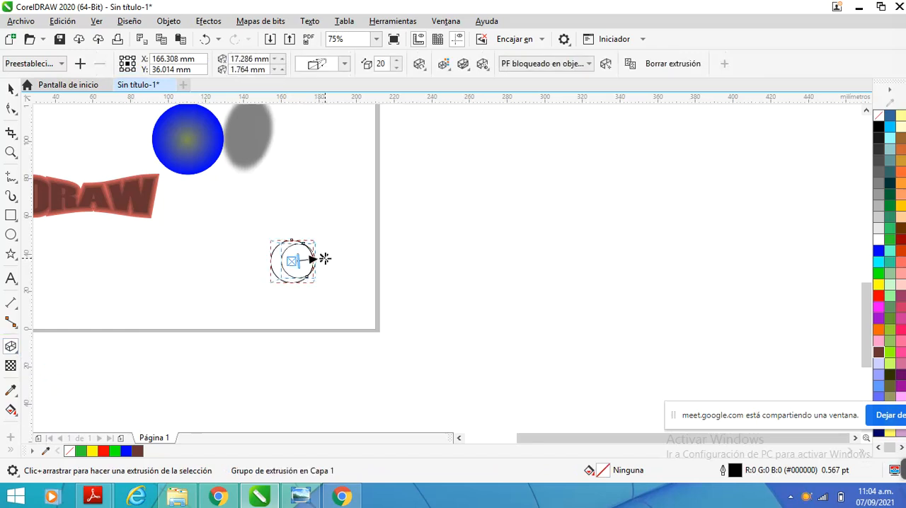
# Fill the extruded circle cyan with a black outline, and redirect its vanishing point to about -22.2 mm, -13.4 mm
pyautogui.click(881, 264)
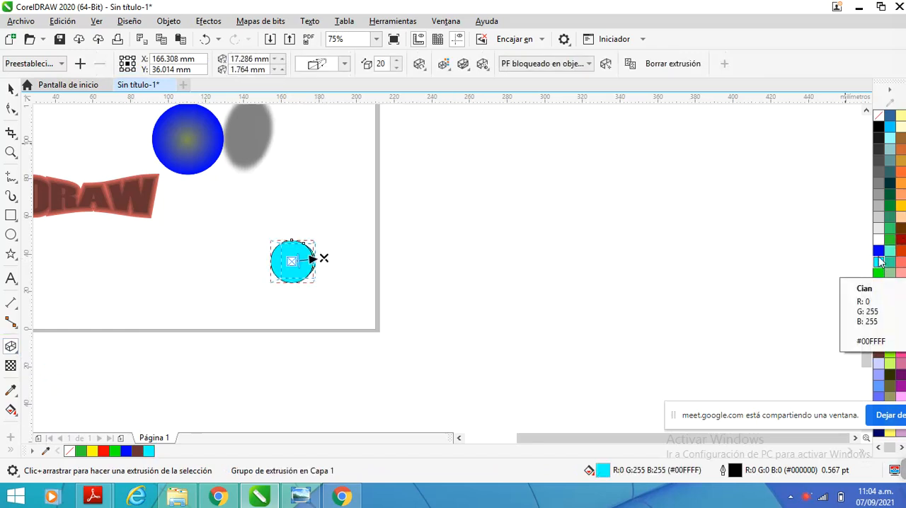
pyautogui.rightClick(880, 127)
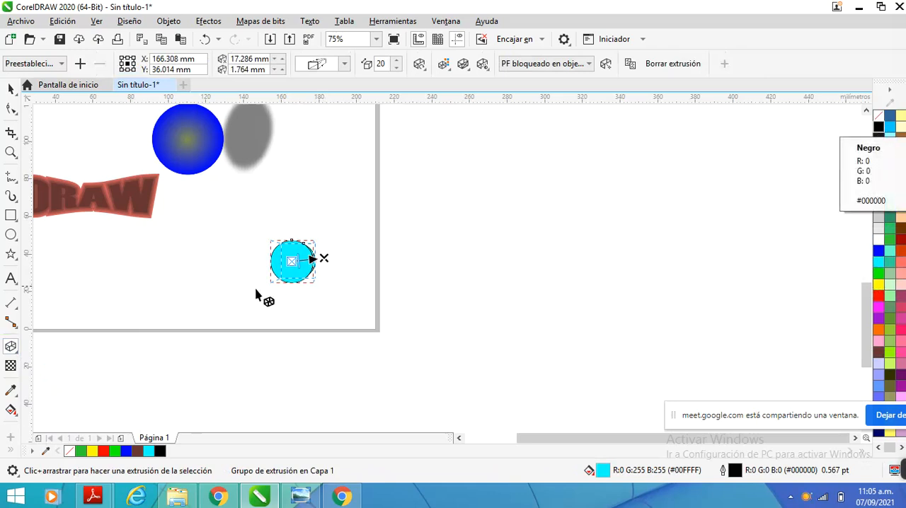
pyautogui.moveTo(324, 258); pyautogui.dragTo(252, 284)
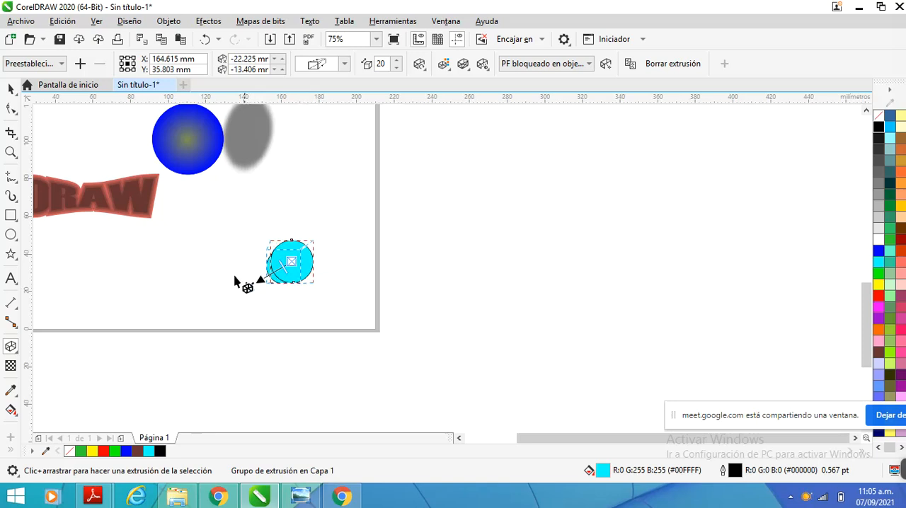
# Inspect the extruded cyan circle unselected, and delete it from the page
pyautogui.press('space')
pyautogui.click(244, 215)
pyautogui.scroll(1, 287, 288)
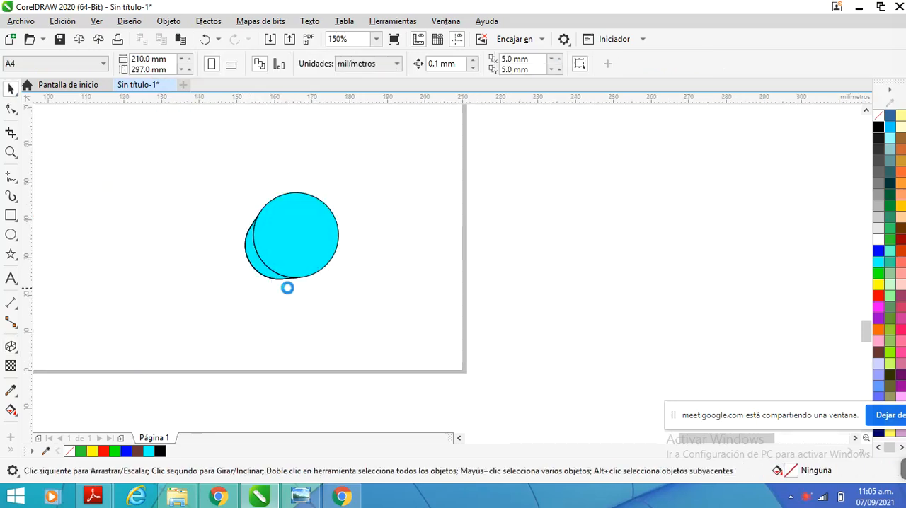
pyautogui.scroll(-2, 307, 285)
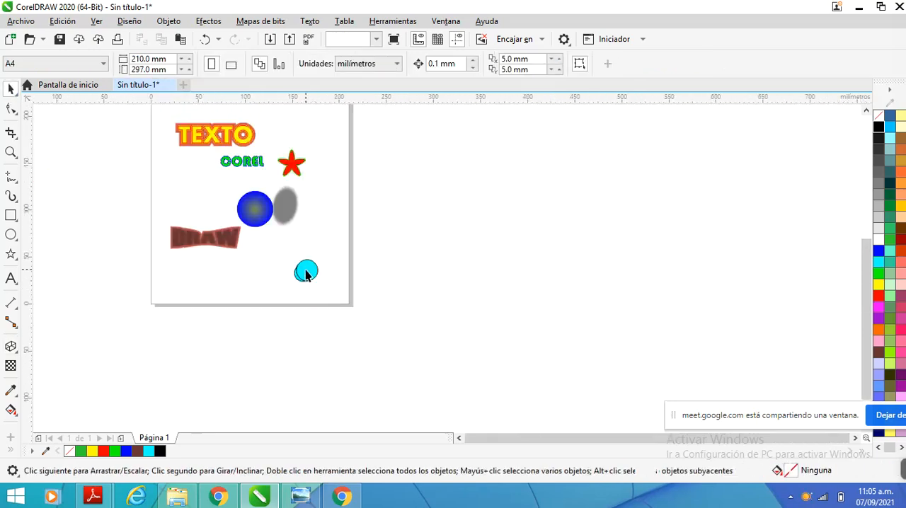
pyautogui.click(305, 274)
pyautogui.press('Delete')
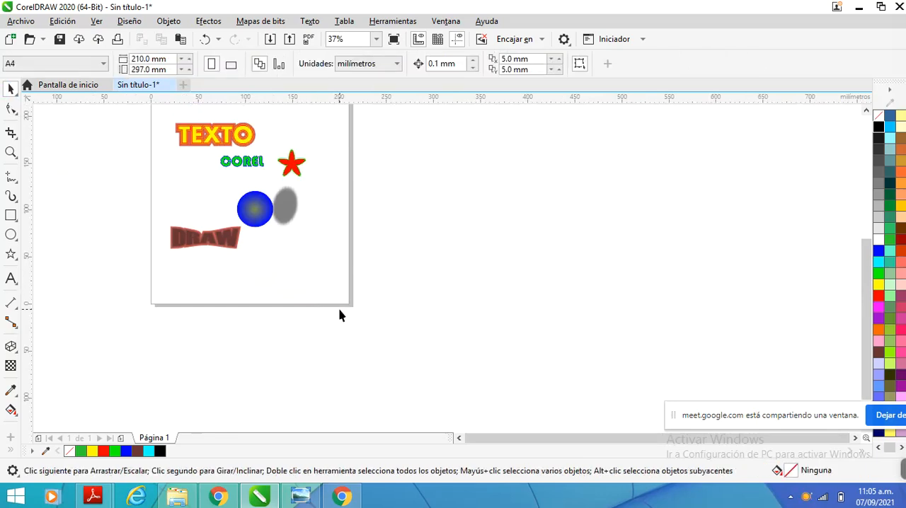
# Examine the effects on the DRAW text, the gradient circle with its shadow, the COREL text and the star
pyautogui.scroll(-1, 329, 241)
pyautogui.scroll(3, 277, 329)
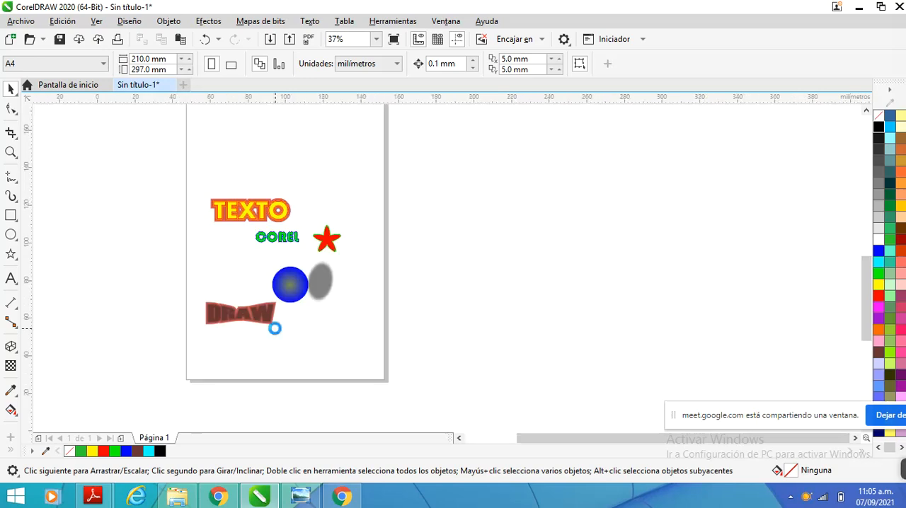
pyautogui.scroll(-1, 143, 312)
pyautogui.scroll(2, 143, 312)
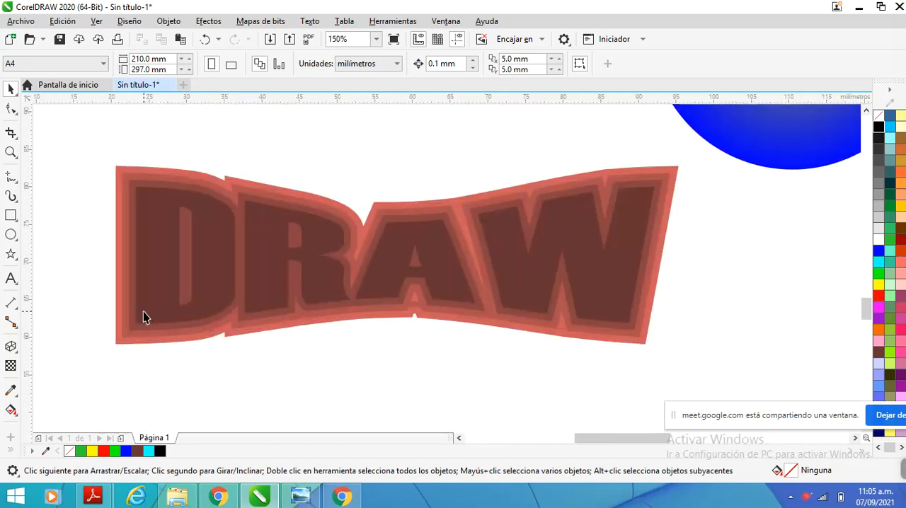
pyautogui.scroll(-3, 143, 312)
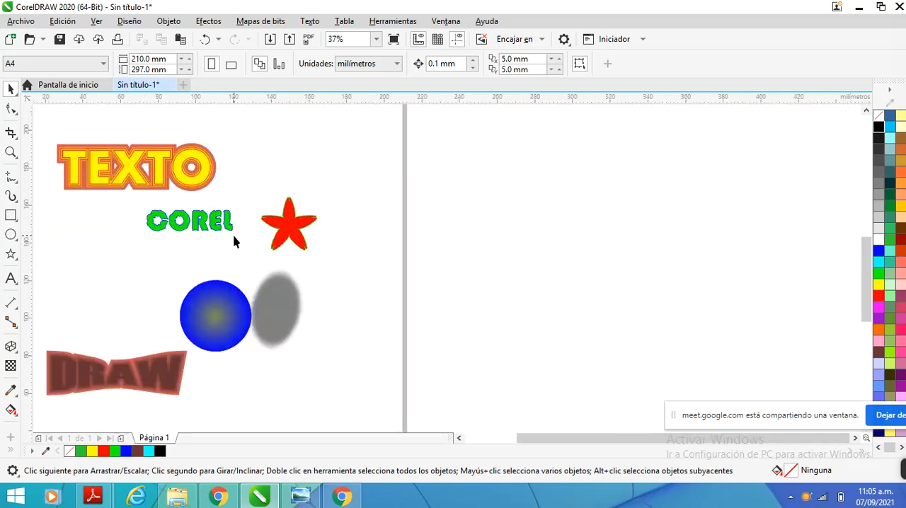
pyautogui.scroll(2, 235, 237)
pyautogui.scroll(-2, 236, 237)
pyautogui.scroll(2, 205, 278)
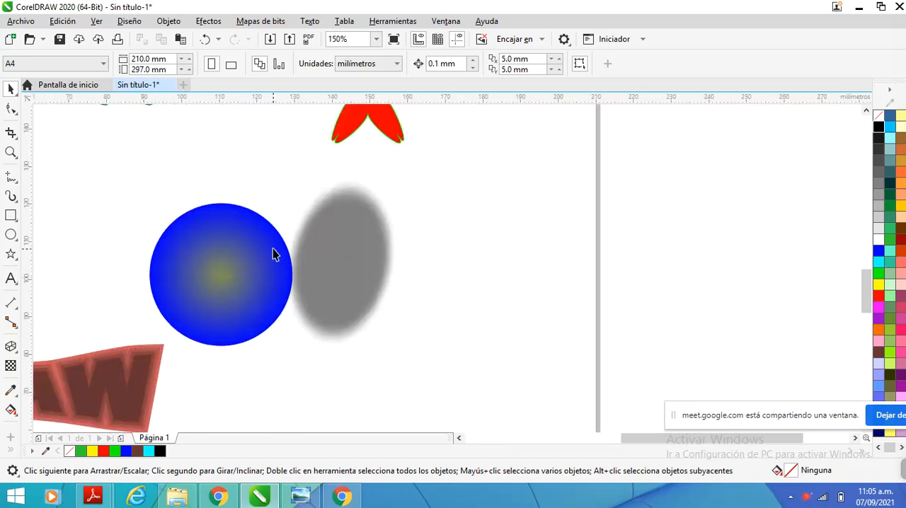
pyautogui.scroll(-1, 324, 312)
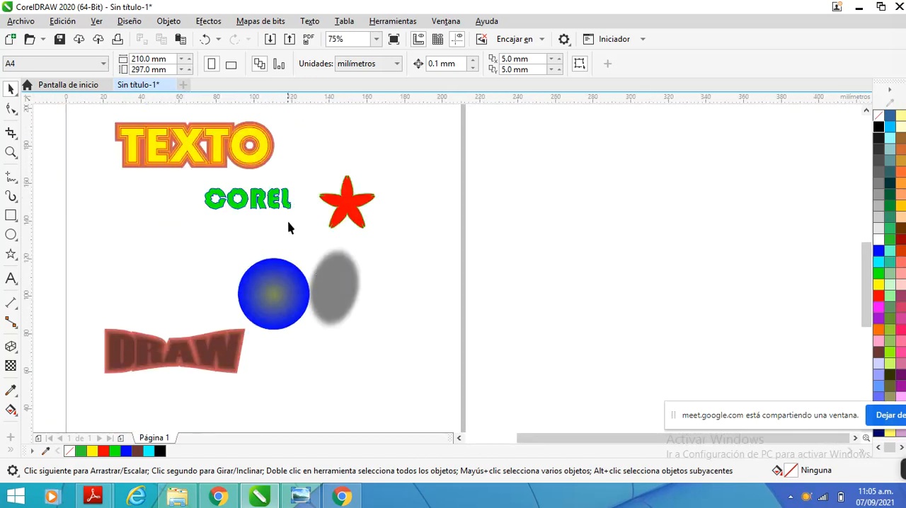
pyautogui.scroll(1, 295, 270)
pyautogui.scroll(-2, 294, 267)
pyautogui.scroll(2, 290, 264)
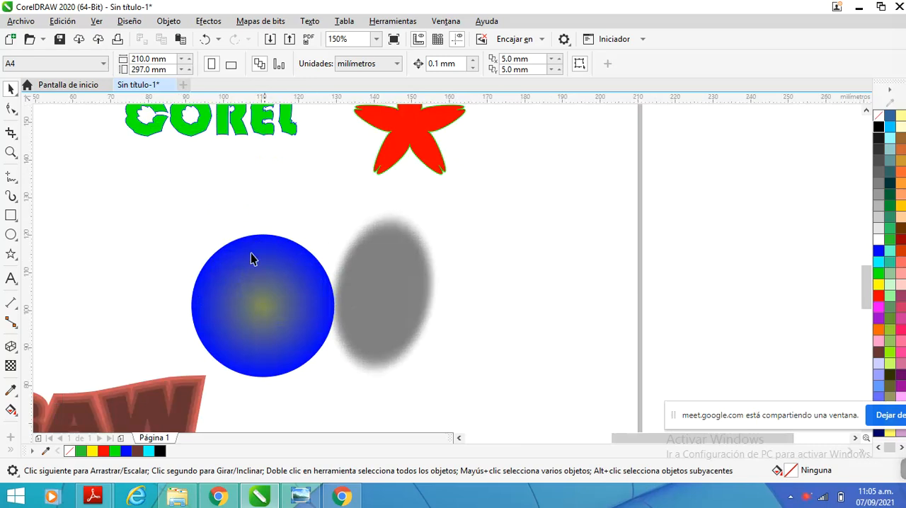
pyautogui.scroll(-1, 255, 258)
pyautogui.scroll(-2, 271, 282)
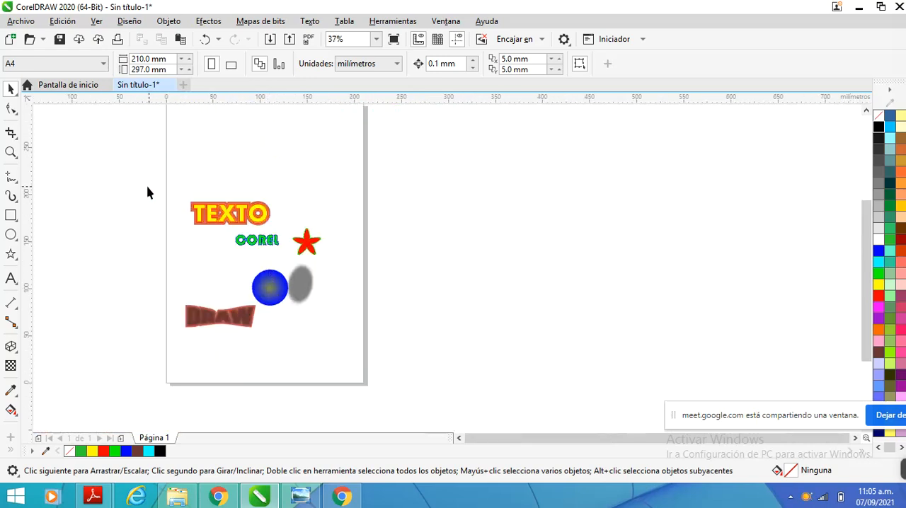
# Select all the objects together to review them, inspect the distorted COREL text and star, and clear the selection
pyautogui.moveTo(133, 187); pyautogui.dragTo(324, 344)
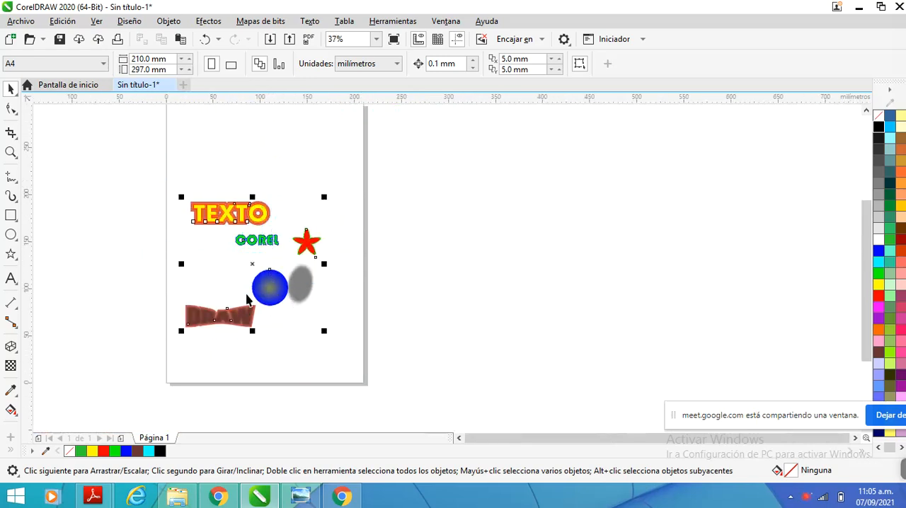
pyautogui.scroll(1, 241, 293)
pyautogui.click(454, 175)
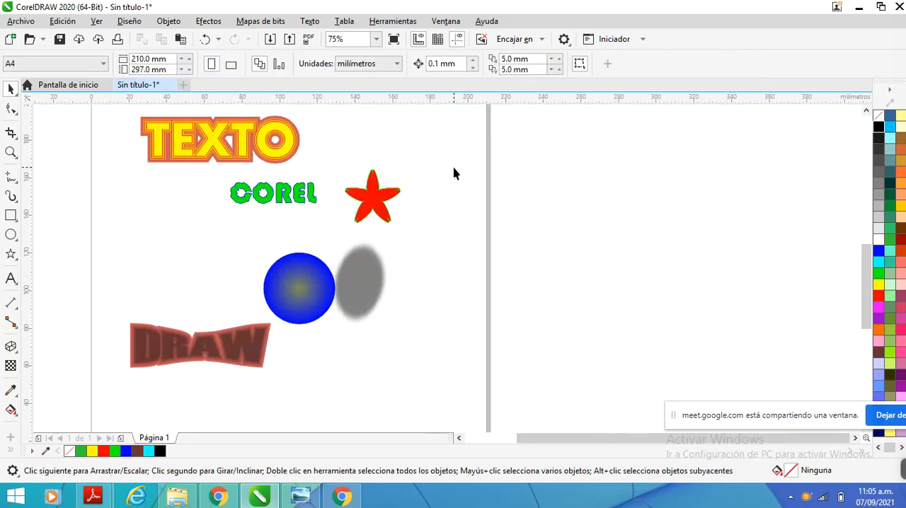
pyautogui.scroll(2, 279, 178)
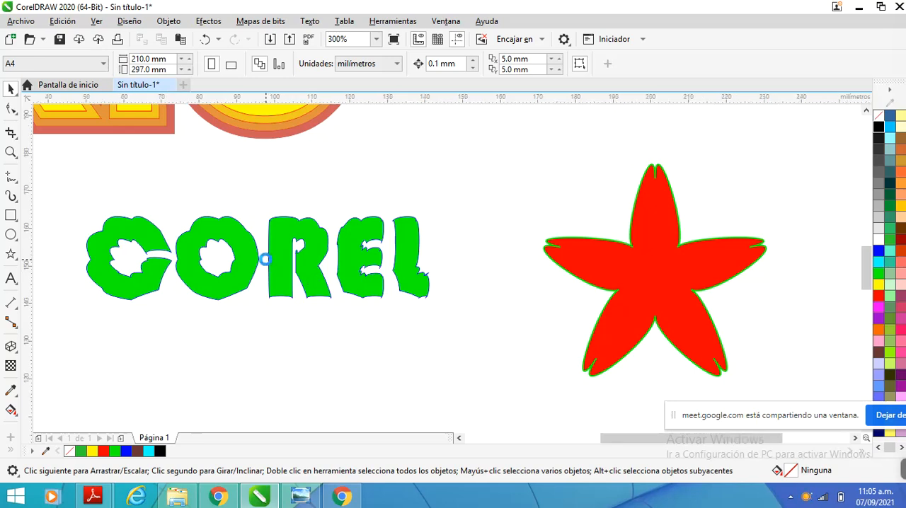
pyautogui.scroll(-3, 266, 266)
pyautogui.moveTo(152, 191); pyautogui.dragTo(370, 385)
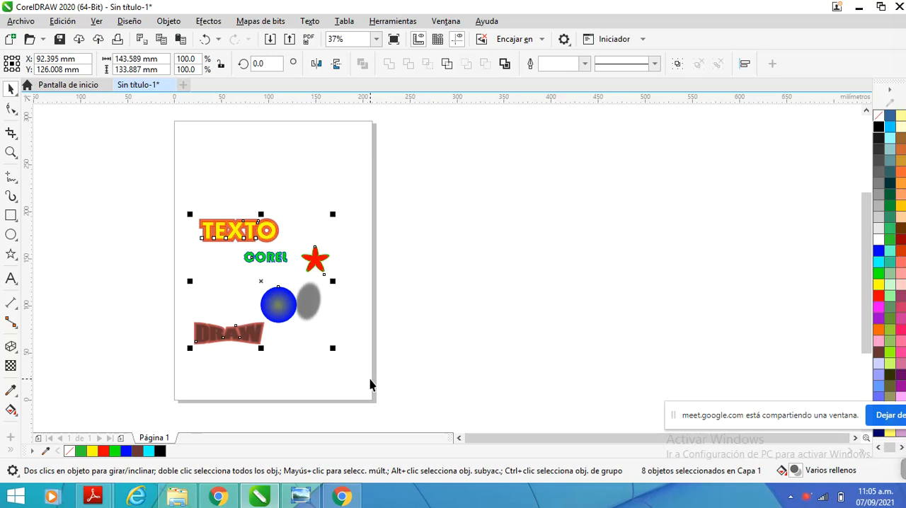
pyautogui.click(306, 382)
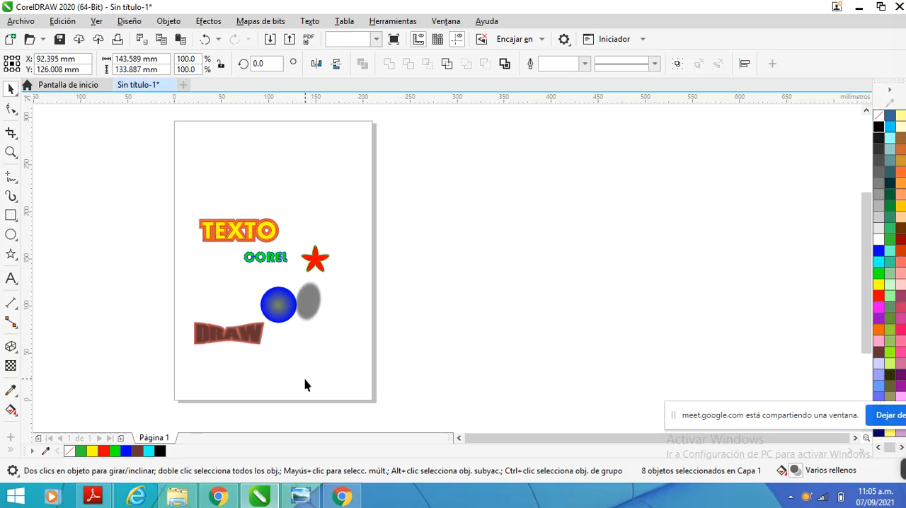
# Draw a graph paper grid of 3 columns and 4 rows, about 65 by 54 mm, below the circle's shadow
pyautogui.scroll(1, 306, 381)
pyautogui.scroll(-1, 296, 359)
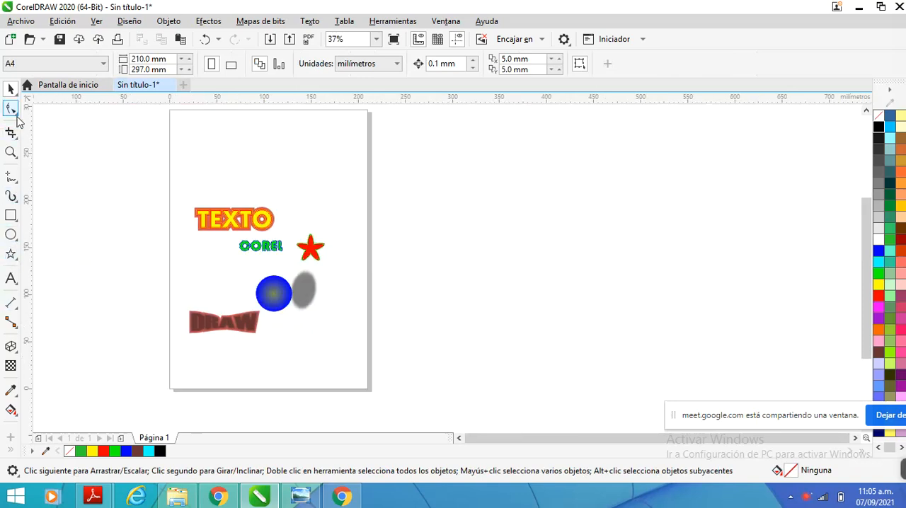
pyautogui.click(19, 184)
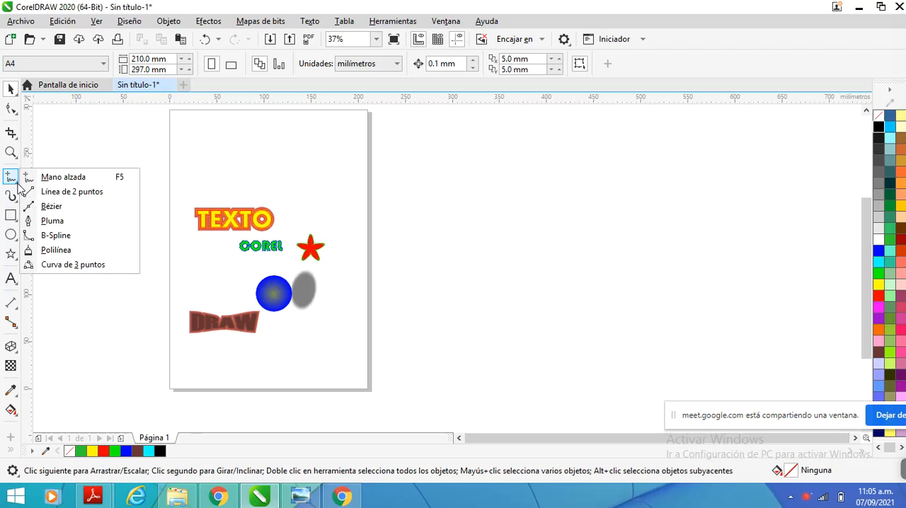
pyautogui.moveTo(9, 256)
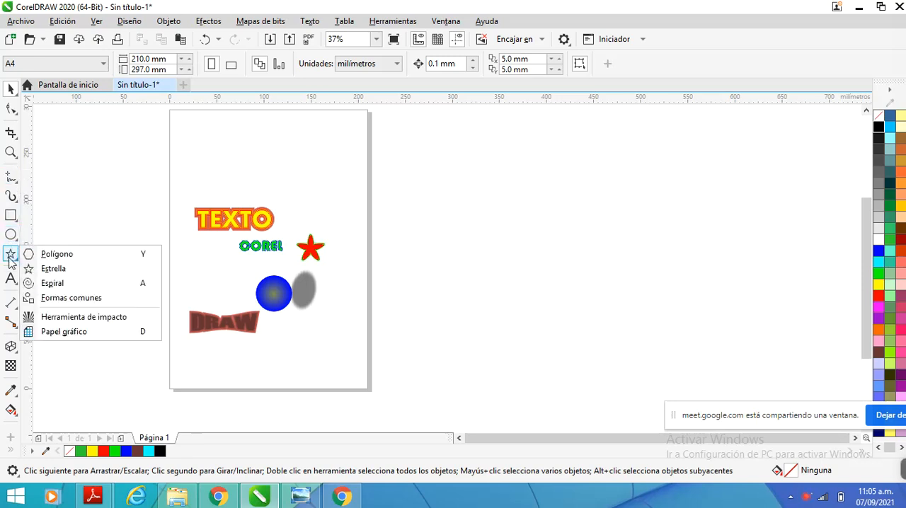
pyautogui.click(58, 335)
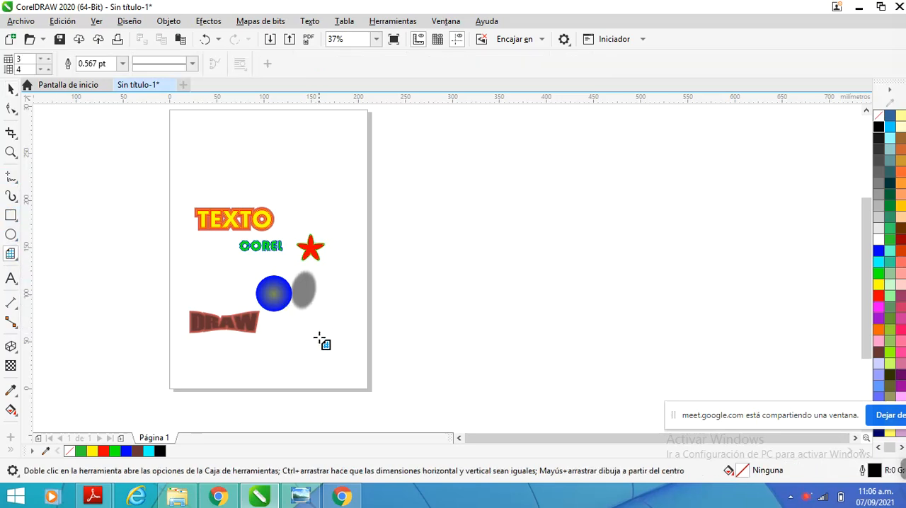
pyautogui.scroll(2, 320, 341)
pyautogui.scroll(-2, 309, 304)
pyautogui.moveTo(292, 304); pyautogui.dragTo(354, 358)
pyautogui.scroll(2, 355, 376)
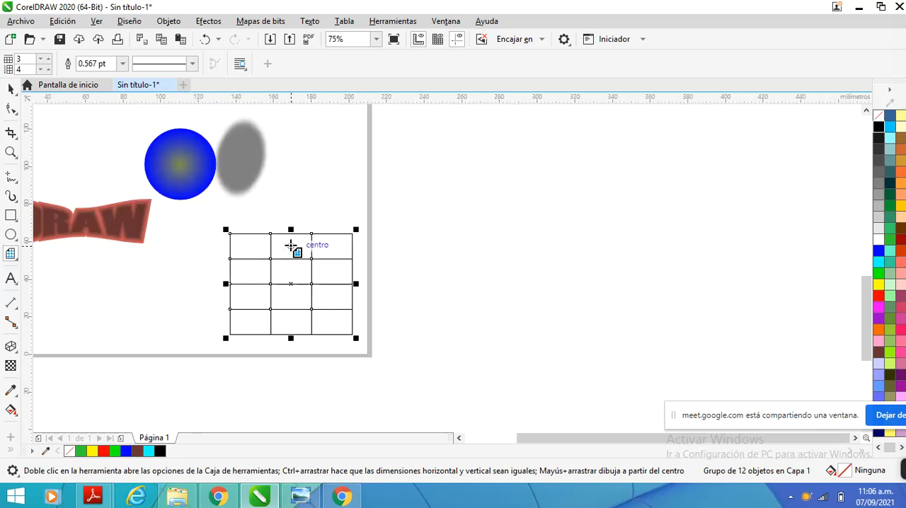
# Enlarge the graph paper grid to about 187 by 155 mm, and delete it
pyautogui.scroll(-4, 291, 245)
pyautogui.moveTo(306, 240); pyautogui.dragTo(358, 178)
pyautogui.scroll(2, 359, 178)
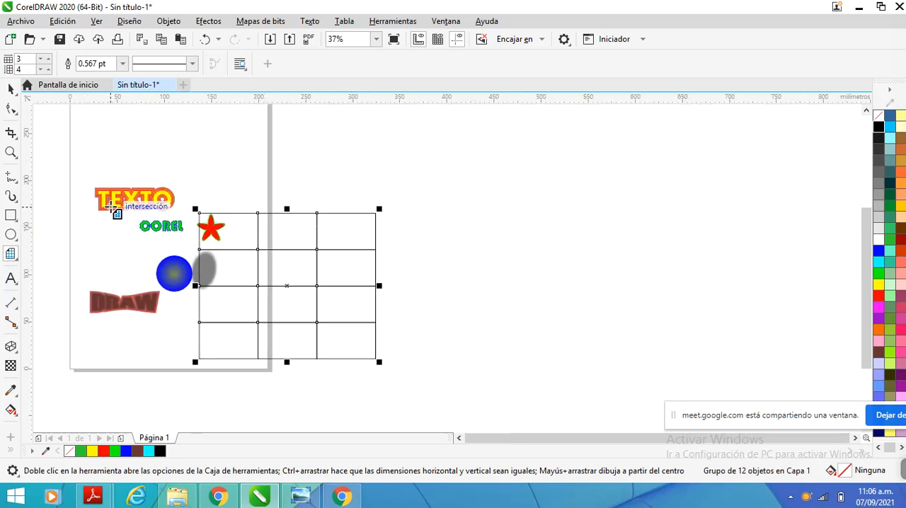
pyautogui.click(11, 89)
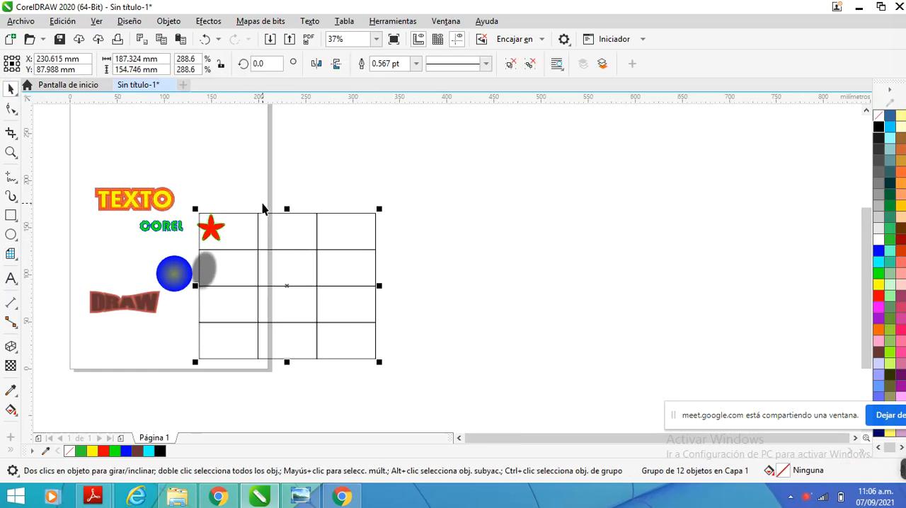
pyautogui.press('Delete')
# Delete all the remaining texts and shapes to leave the page empty
pyautogui.scroll(-2, 269, 211)
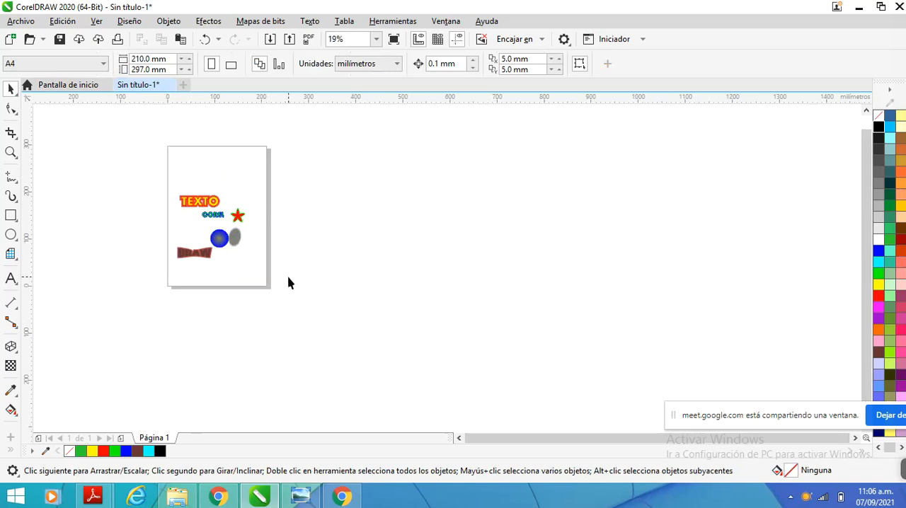
pyautogui.hotkey('ctrl', 'a')
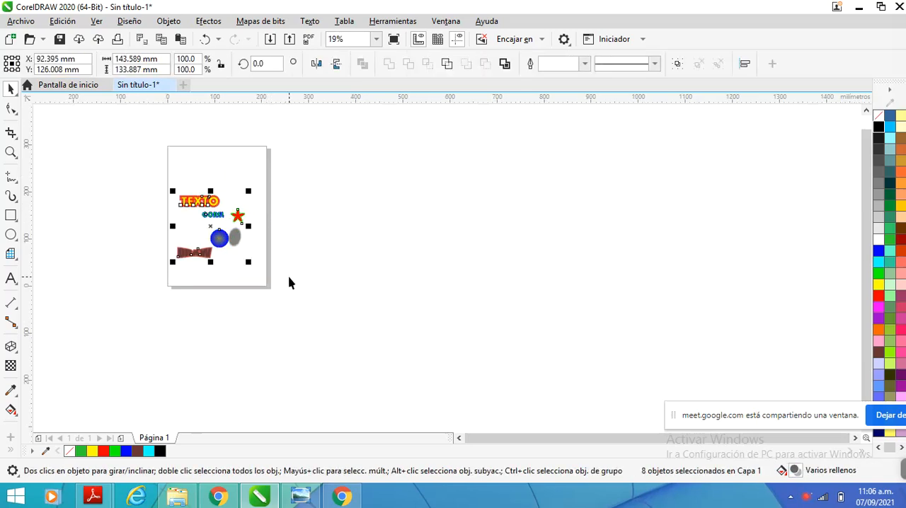
pyautogui.scroll(3, 146, 257)
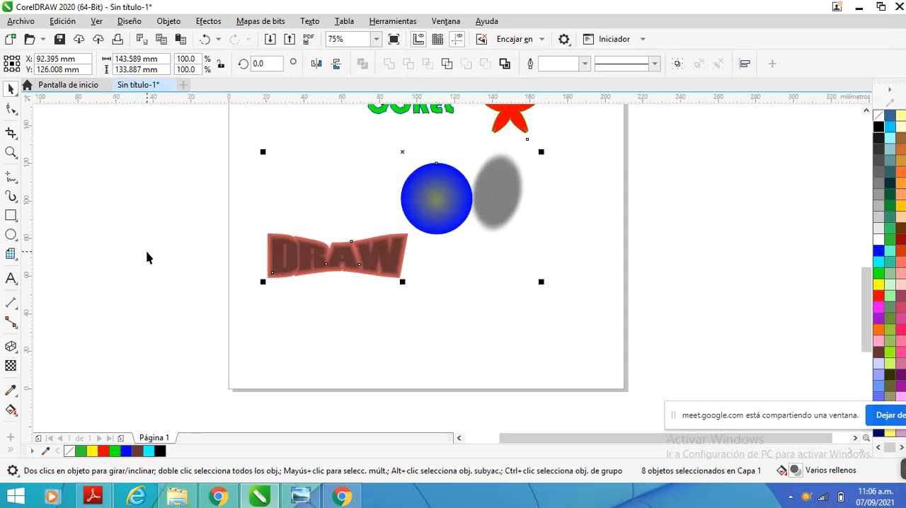
pyautogui.scroll(-3, 45, 196)
pyautogui.press('Delete')
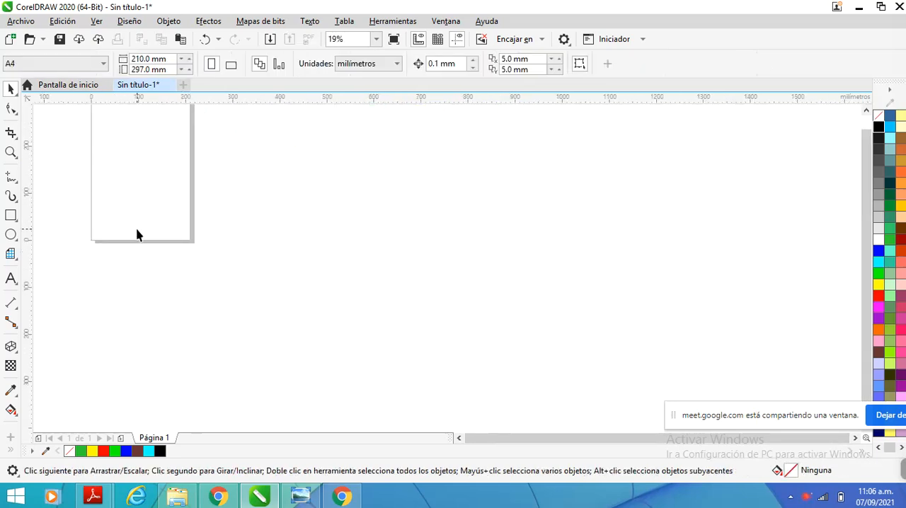
pyautogui.scroll(-2, 262, 240)
pyautogui.scroll(3, 149, 182)
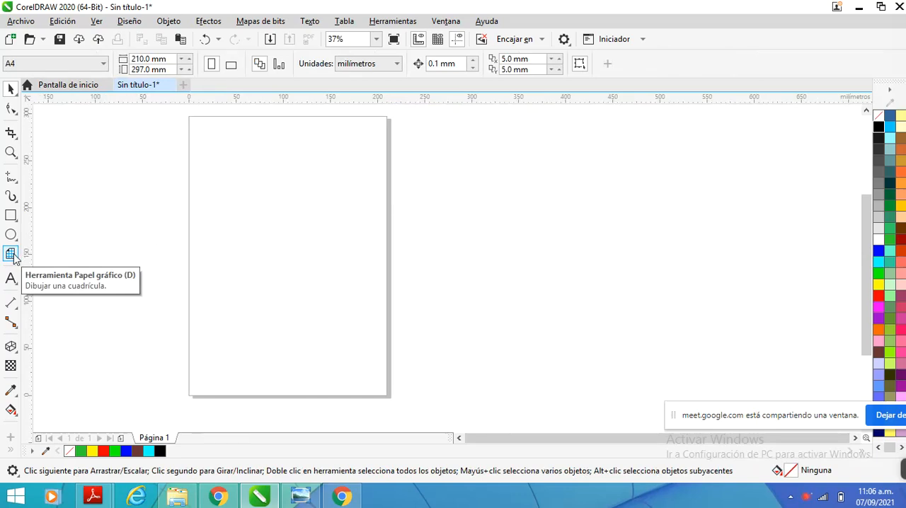
# Create a page-sized frame of 210 by 297 mm, and place a copy of it just left of the page
pyautogui.doubleClick(11, 217)
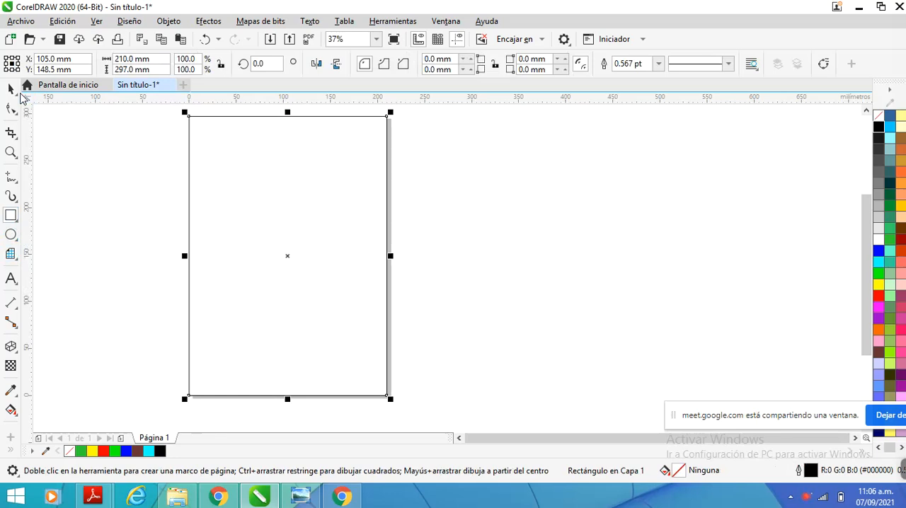
pyautogui.scroll(-1, 229, 159)
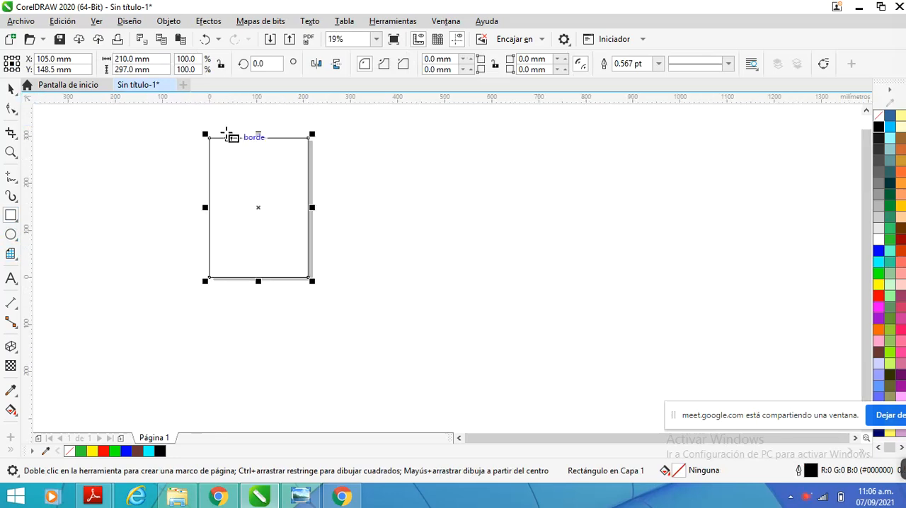
pyautogui.scroll(1, 223, 127)
pyautogui.scroll(-1, 390, 142)
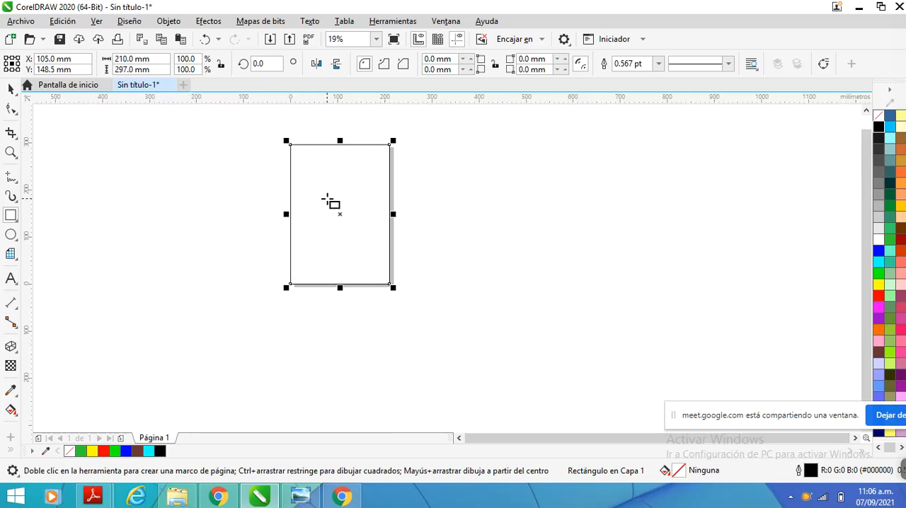
pyautogui.click(11, 88)
pyautogui.click(237, 184)
pyautogui.rightClick(237, 179)
pyautogui.moveTo(237, 179); pyautogui.dragTo(237, 179)
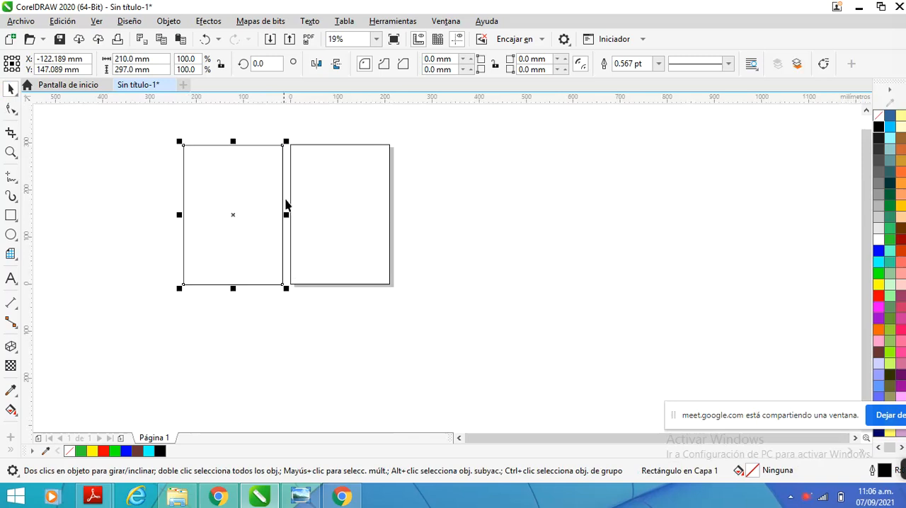
# Set the copied rectangle's width to 5 mm and snap the strip inside the page frame's left edge
pyautogui.click(155, 59)
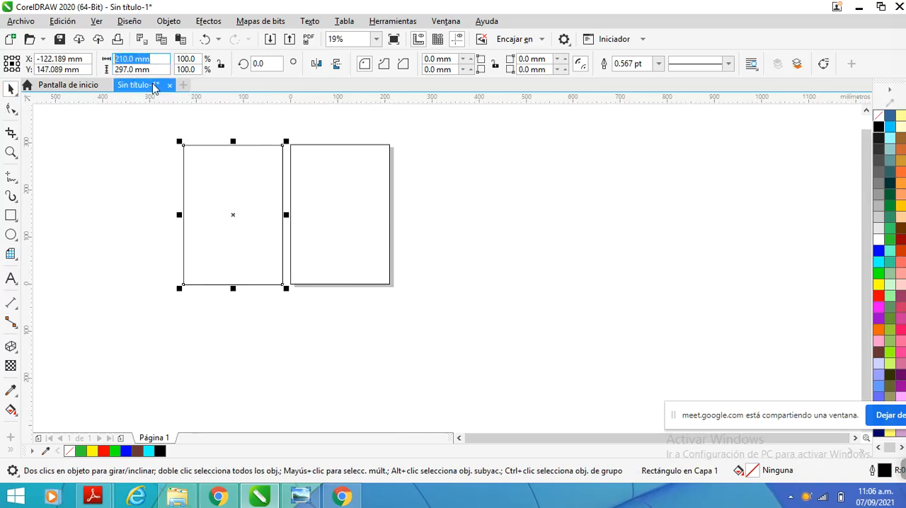
pyautogui.write('5')
pyautogui.press('Return')
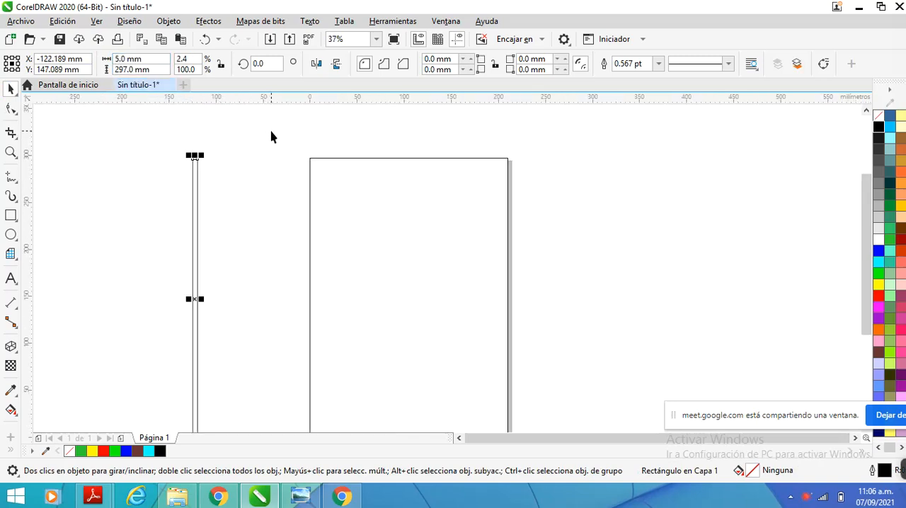
pyautogui.scroll(2, 271, 135)
pyautogui.moveTo(192, 159); pyautogui.dragTo(310, 158)
pyautogui.click(249, 177)
pyautogui.scroll(-2, 259, 180)
pyautogui.scroll(2, 268, 191)
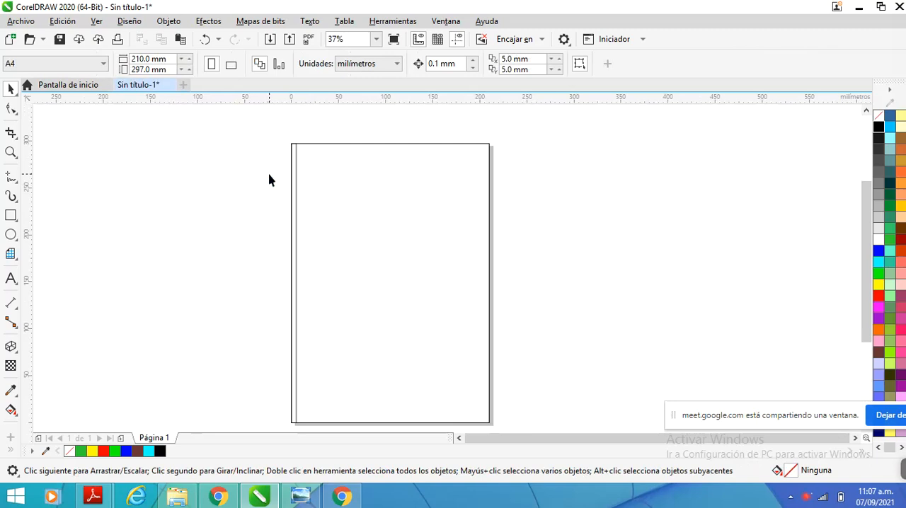
pyautogui.scroll(-2, 269, 180)
pyautogui.scroll(2, 288, 168)
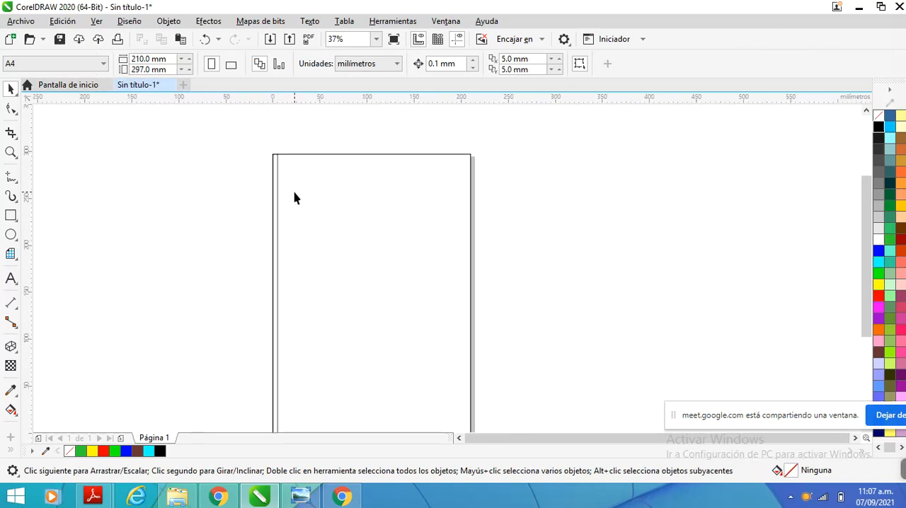
# Delete the page frame together with the 5 mm strip
pyautogui.scroll(-2, 269, 166)
pyautogui.moveTo(268, 162); pyautogui.dragTo(406, 345)
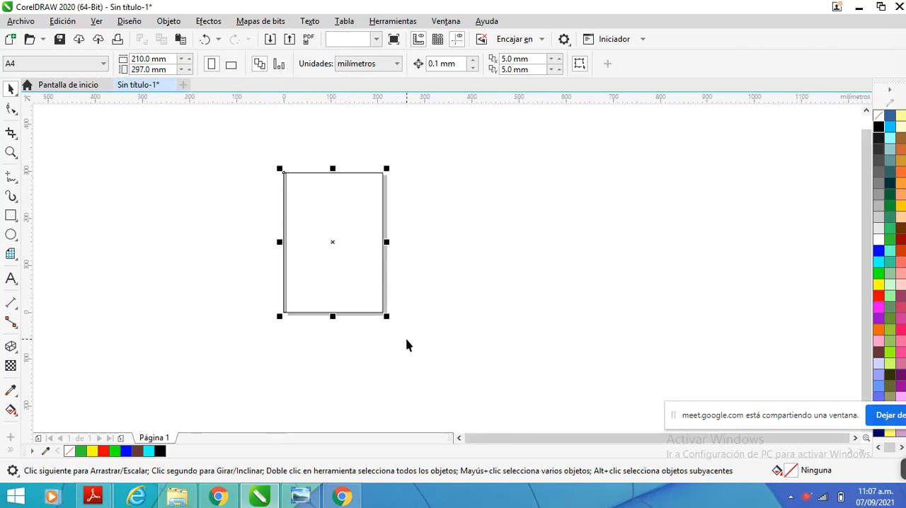
pyautogui.click(436, 344)
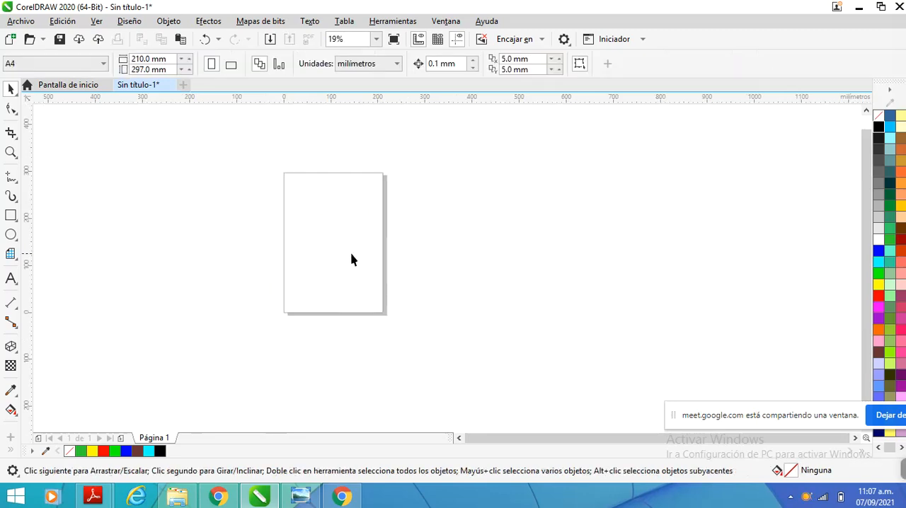
# Open the document options at the guideline settings, and reposition the dialog to uncover part of the page
pyautogui.scroll(2, 322, 210)
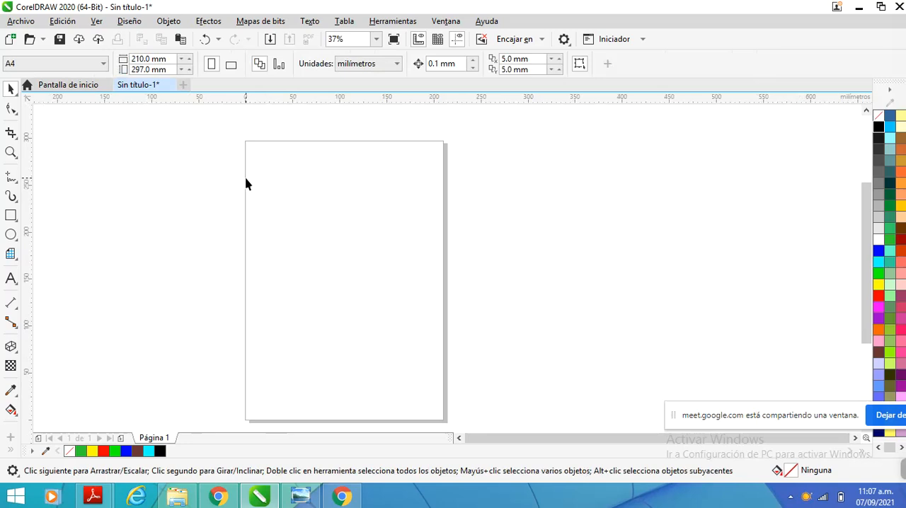
pyautogui.doubleClick(322, 99)
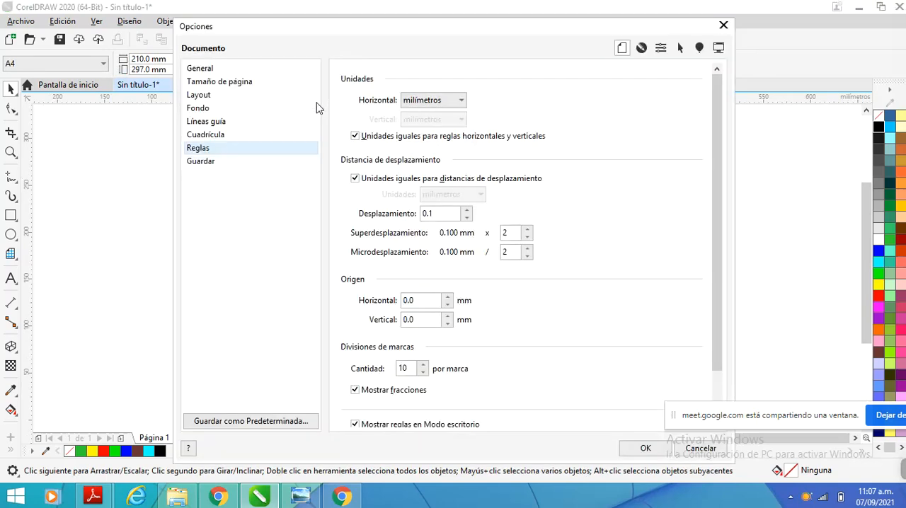
pyautogui.moveTo(386, 33); pyautogui.dragTo(363, 136)
pyautogui.click(699, 127)
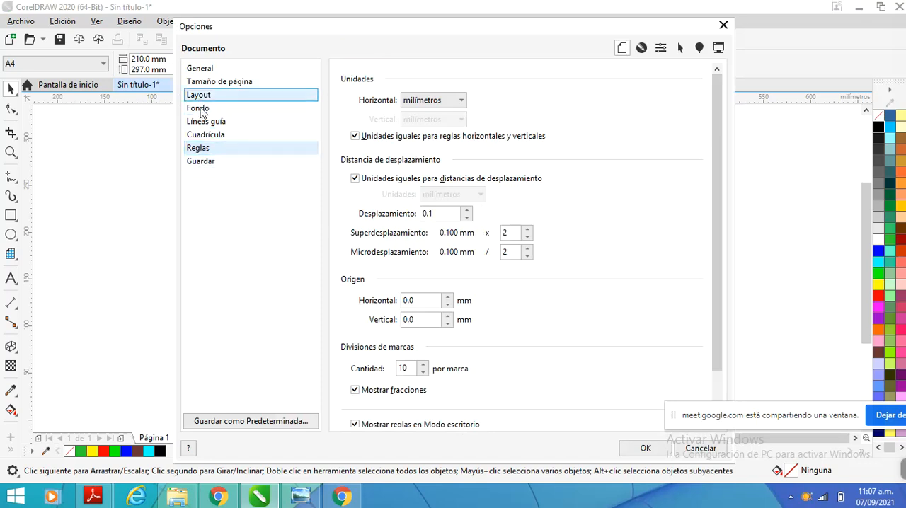
pyautogui.click(203, 128)
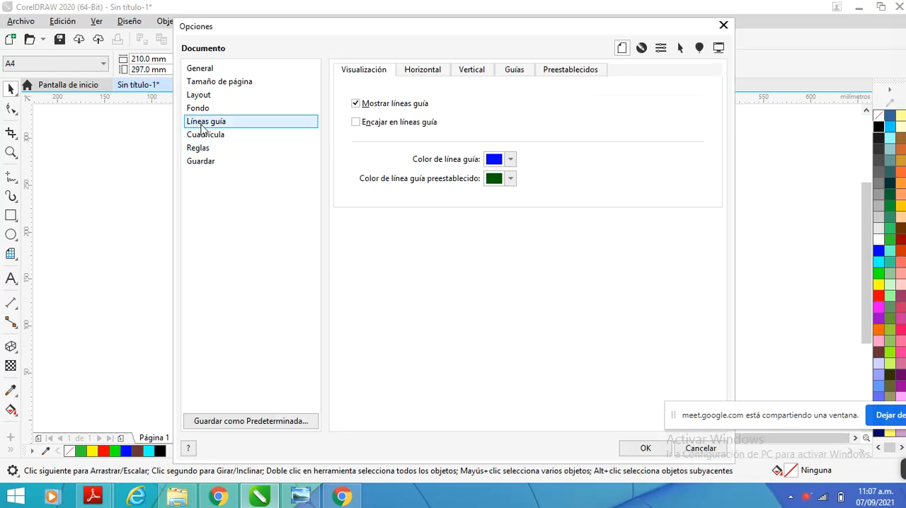
pyautogui.moveTo(478, 30); pyautogui.dragTo(628, 137)
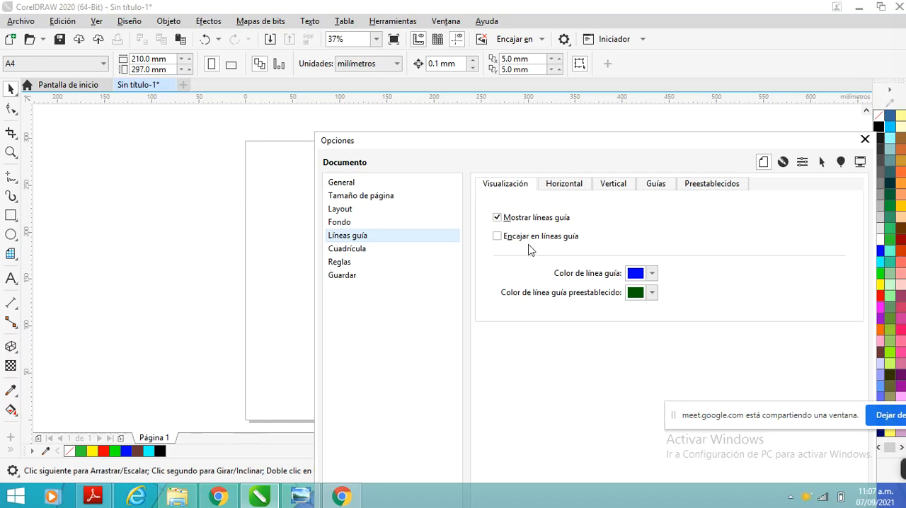
pyautogui.moveTo(543, 148); pyautogui.dragTo(515, 130)
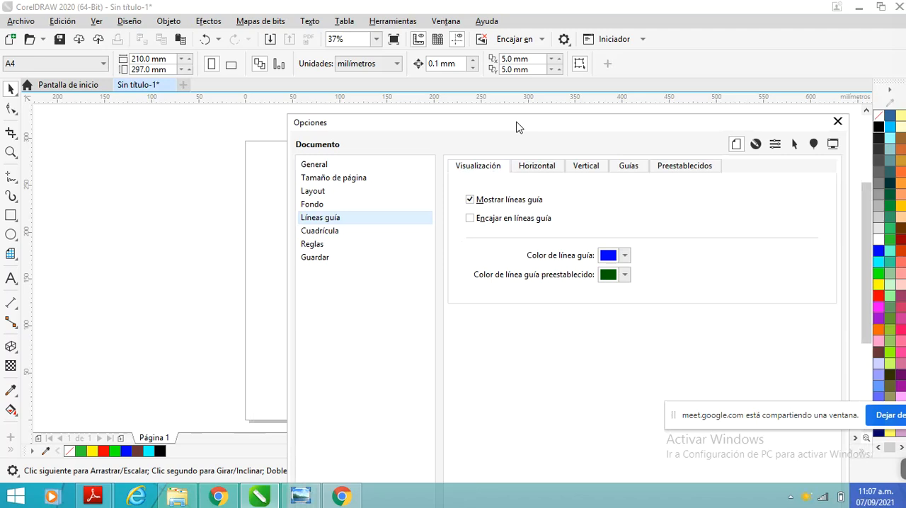
# Add a horizontal guideline at Y 5 mm, keeping millimetres as the unit
pyautogui.click(534, 167)
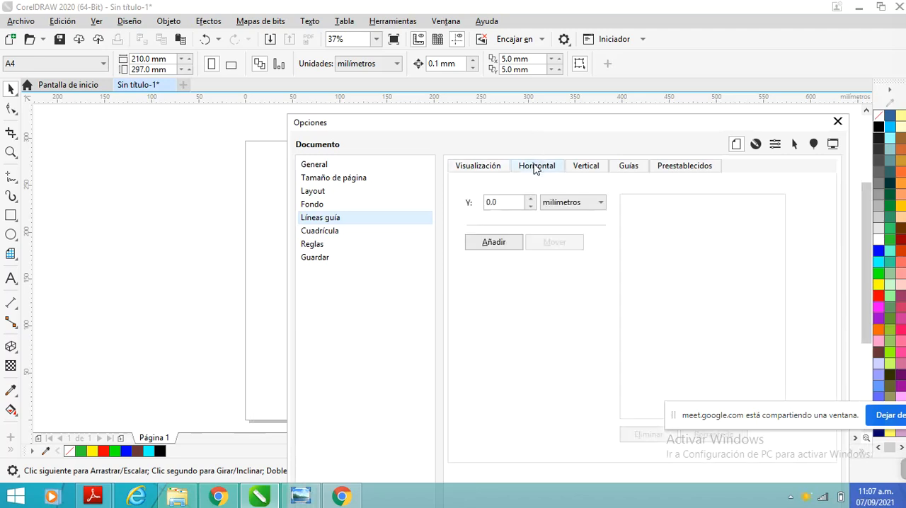
pyautogui.click(582, 169)
pyautogui.click(543, 167)
pyautogui.moveTo(538, 125); pyautogui.dragTo(567, 104)
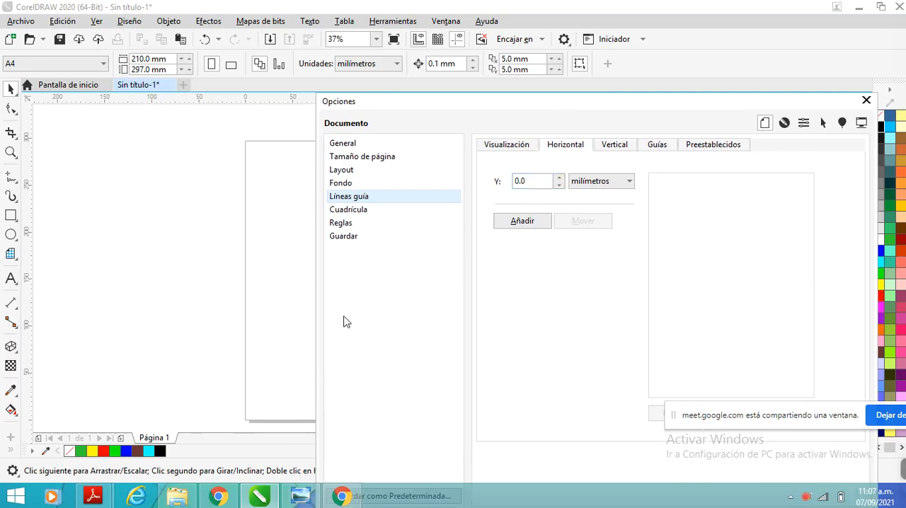
pyautogui.click(558, 178)
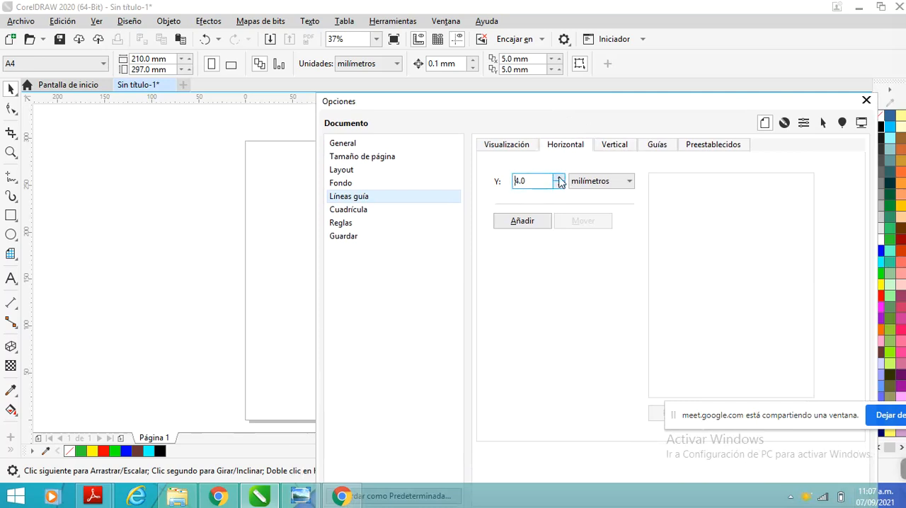
pyautogui.moveTo(564, 110); pyautogui.dragTo(540, 112)
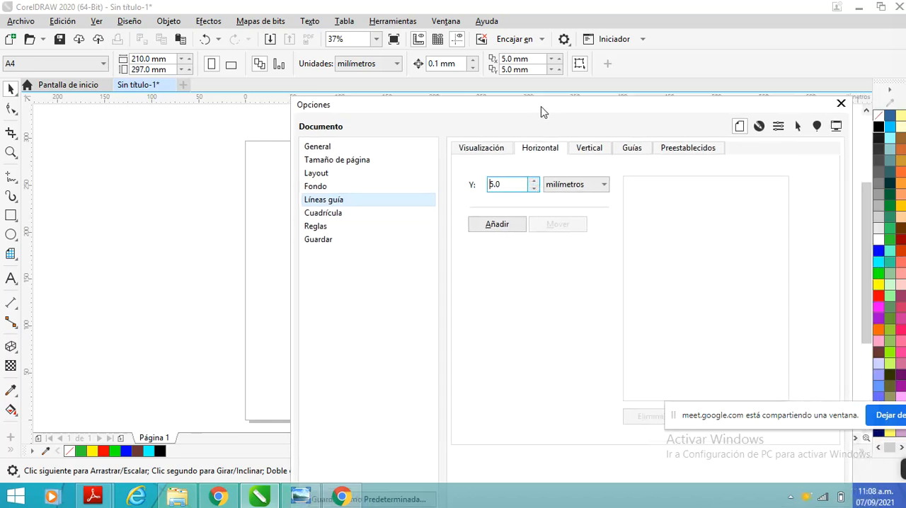
pyautogui.click(604, 185)
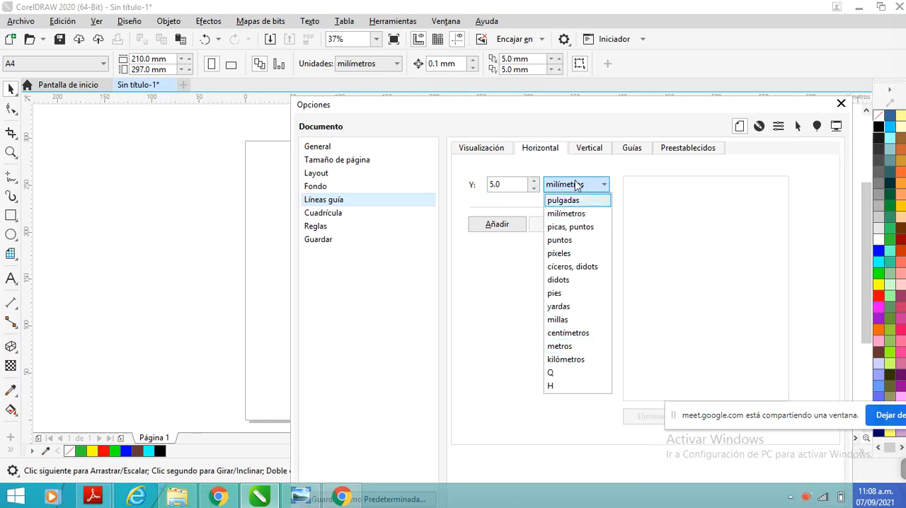
pyautogui.click(503, 314)
pyautogui.moveTo(618, 108); pyautogui.dragTo(652, 85)
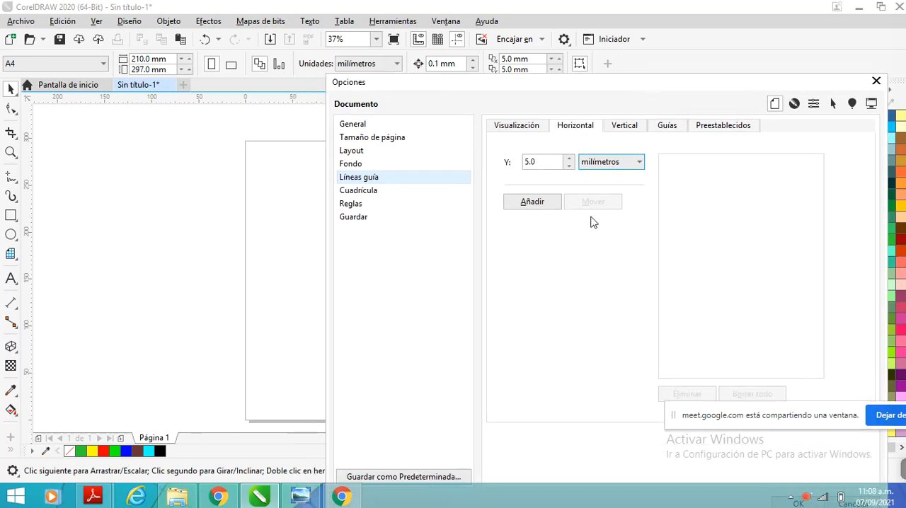
pyautogui.click(542, 205)
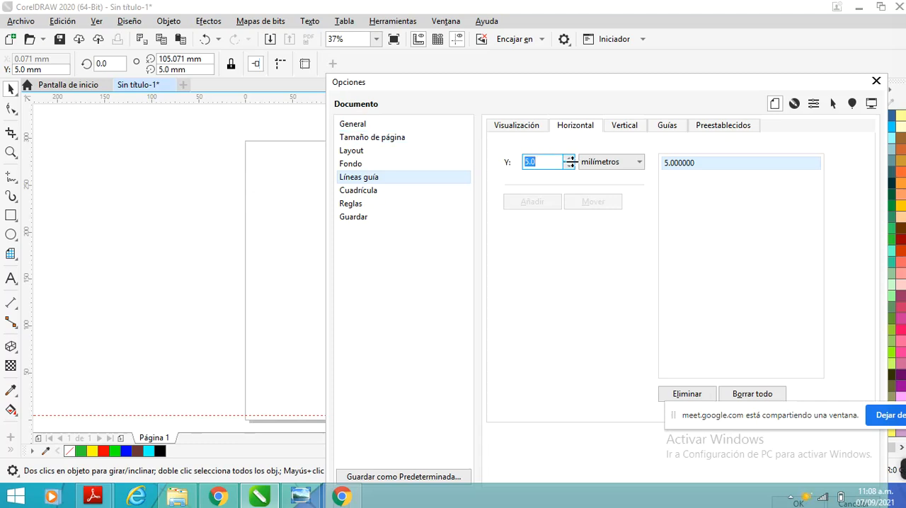
# Add a second horizontal guideline at Y 292 mm and uncover the page to check it
pyautogui.write('292')
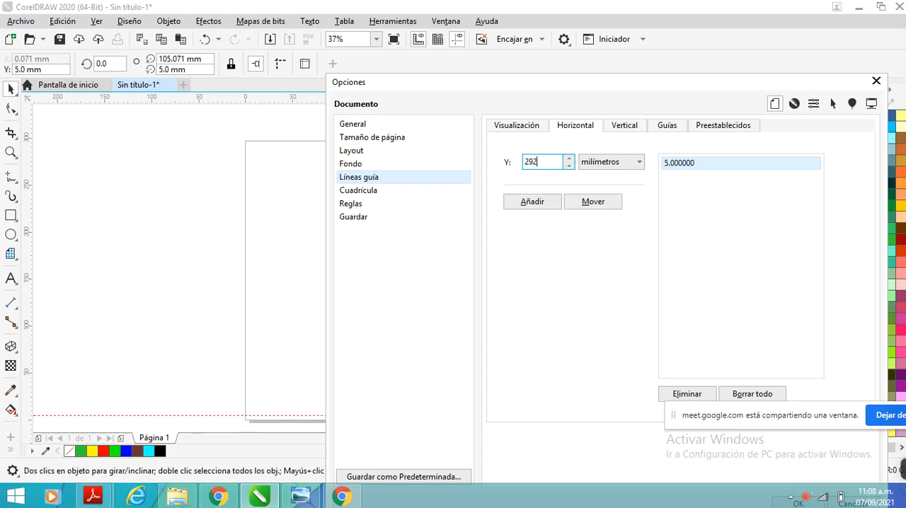
pyautogui.click(532, 202)
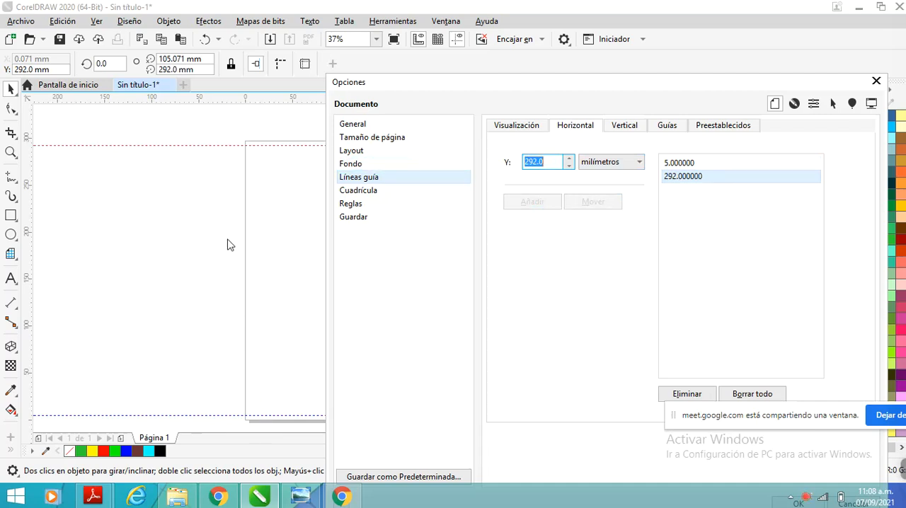
pyautogui.moveTo(655, 89); pyautogui.dragTo(781, 126)
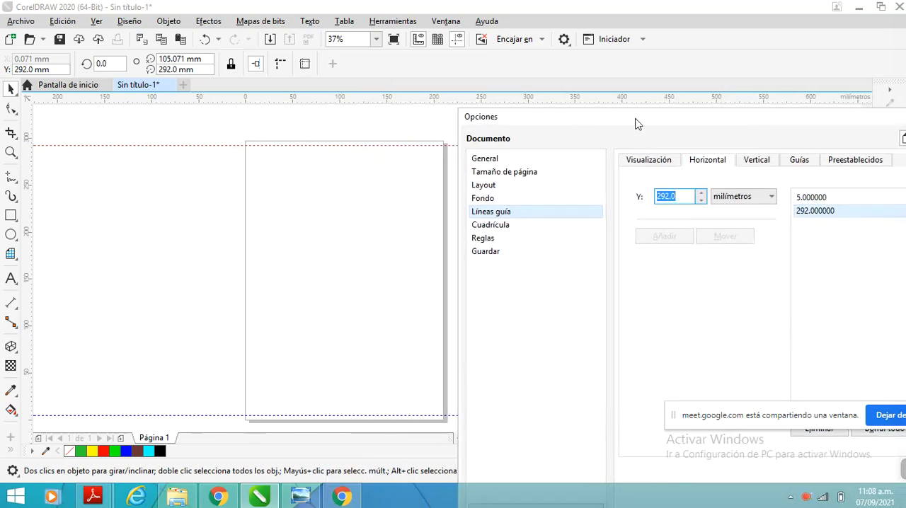
# Add a vertical guideline at X 5 mm and uncover the page to check it
pyautogui.moveTo(653, 124); pyautogui.dragTo(567, 113)
pyautogui.click(670, 150)
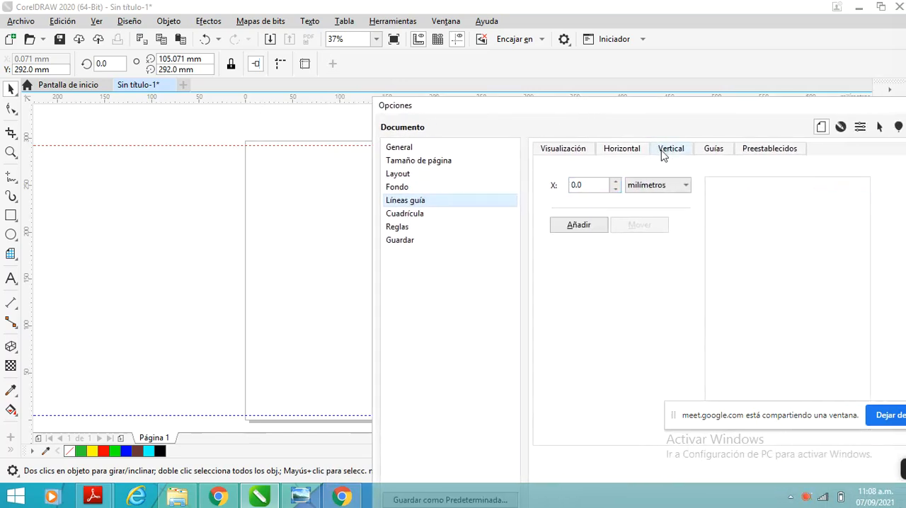
pyautogui.moveTo(603, 184); pyautogui.dragTo(572, 186)
pyautogui.write('5')
pyautogui.click(587, 228)
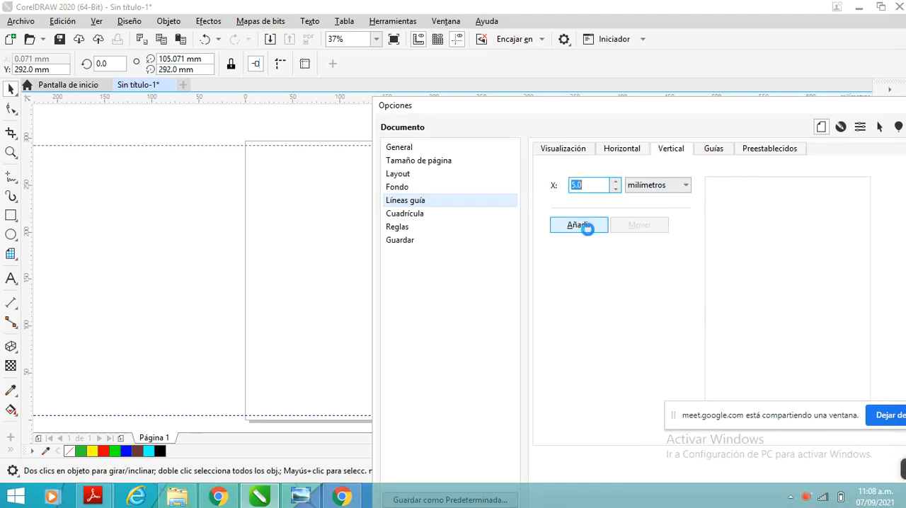
pyautogui.moveTo(542, 115); pyautogui.dragTo(593, 193)
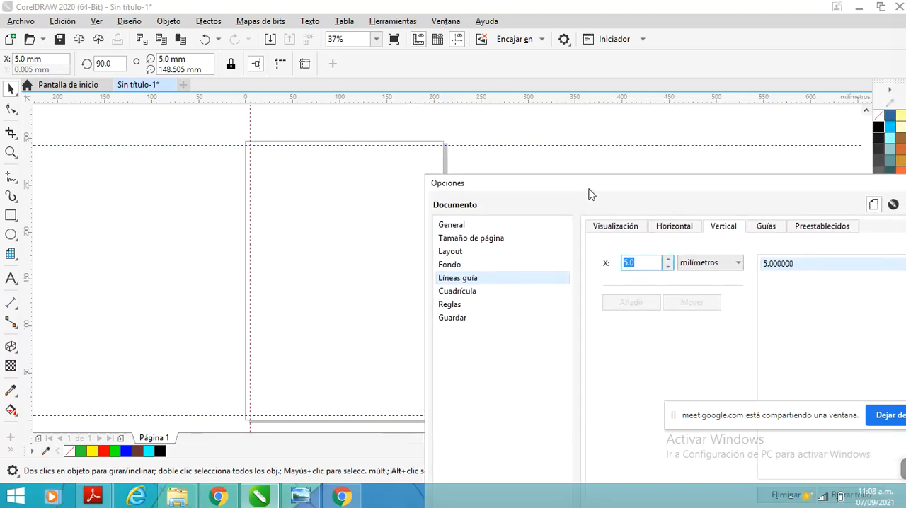
# Add a second vertical guideline at X 205 mm
pyautogui.moveTo(510, 190); pyautogui.dragTo(545, 147)
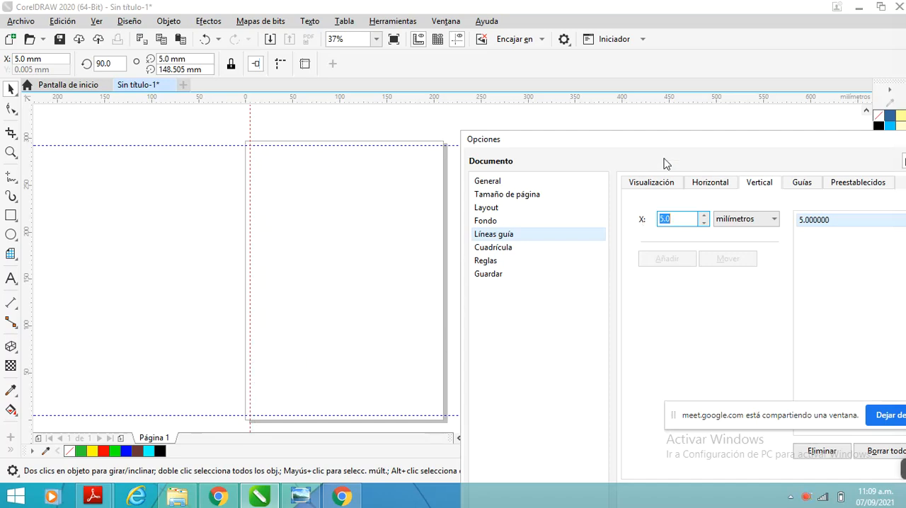
pyautogui.moveTo(674, 145); pyautogui.dragTo(563, 141)
pyautogui.write('205')
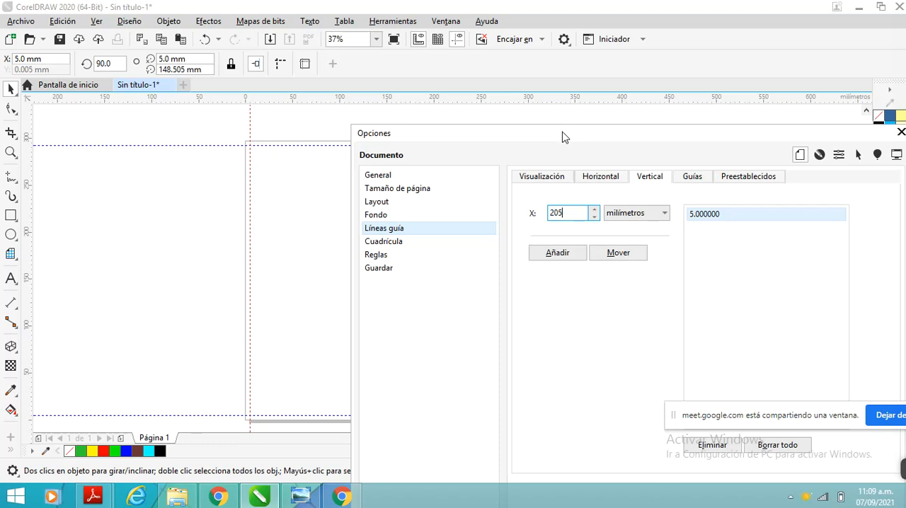
pyautogui.moveTo(564, 137); pyautogui.dragTo(540, 242)
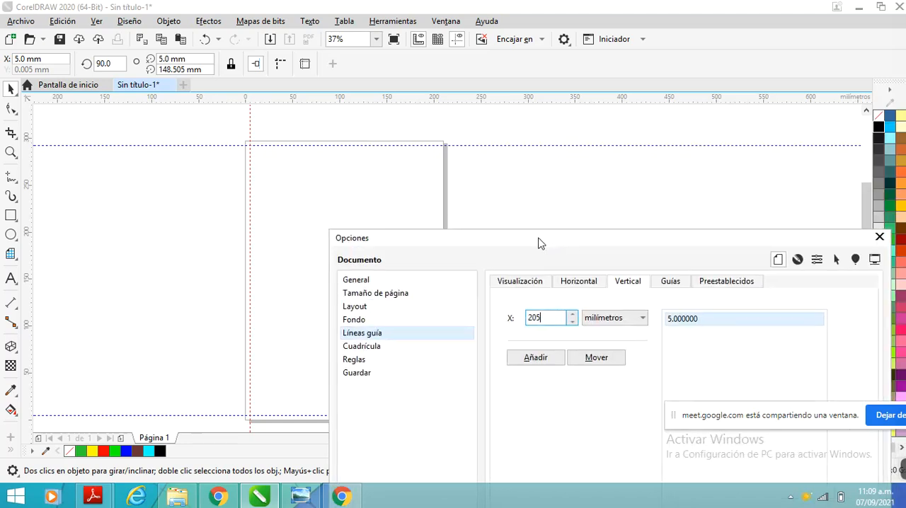
pyautogui.moveTo(481, 239); pyautogui.dragTo(496, 122)
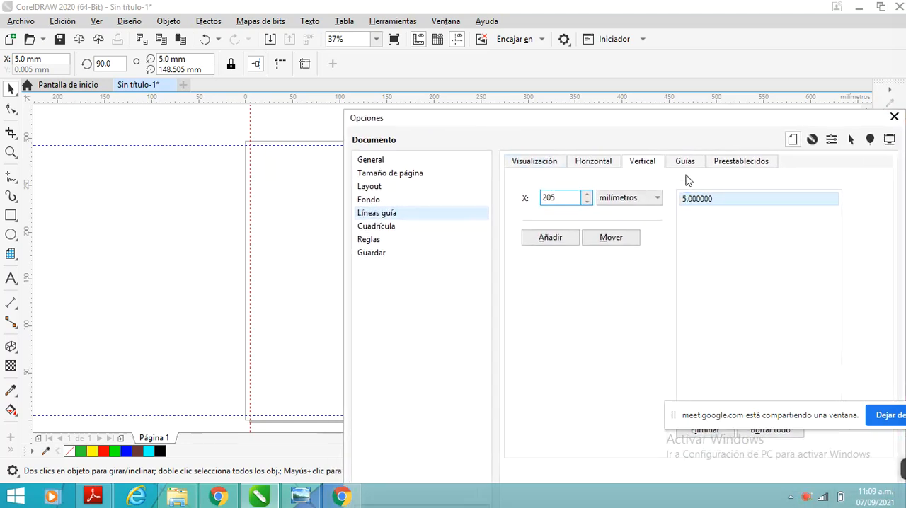
pyautogui.moveTo(645, 129); pyautogui.dragTo(440, 133)
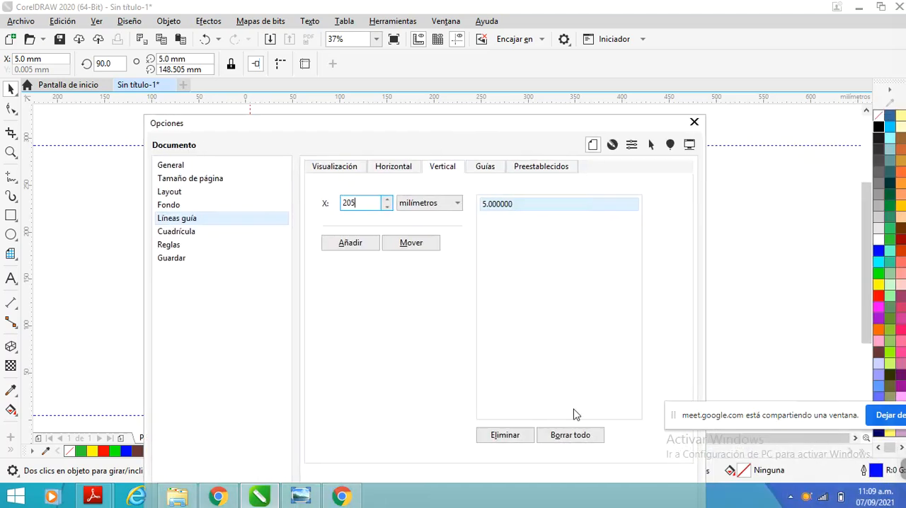
pyautogui.click(347, 243)
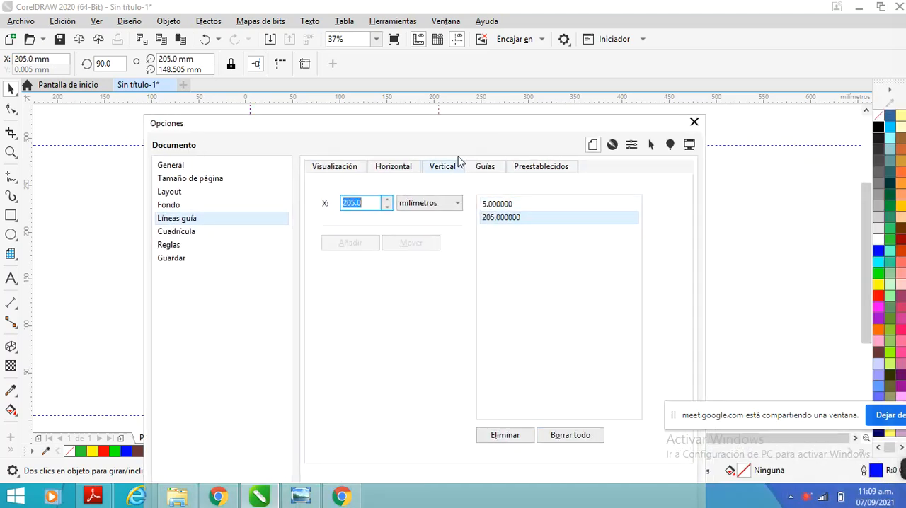
# Check the four margin guidelines around the page and accept the guideline settings
pyautogui.moveTo(475, 131); pyautogui.dragTo(483, 445)
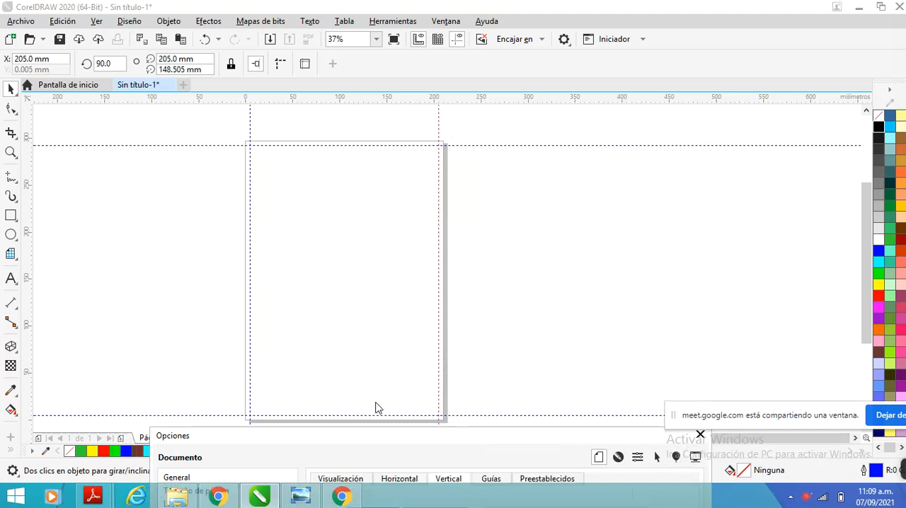
pyautogui.moveTo(380, 446); pyautogui.dragTo(265, 54)
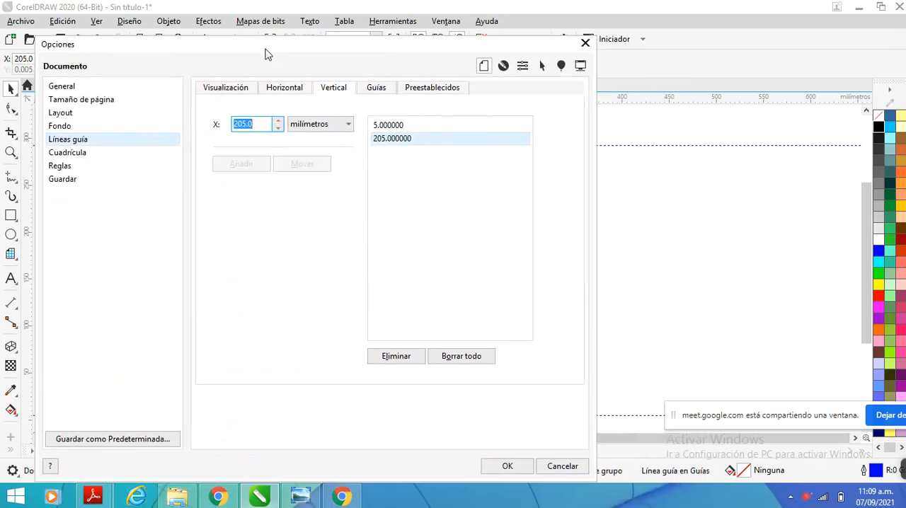
pyautogui.moveTo(351, 54); pyautogui.dragTo(735, 181)
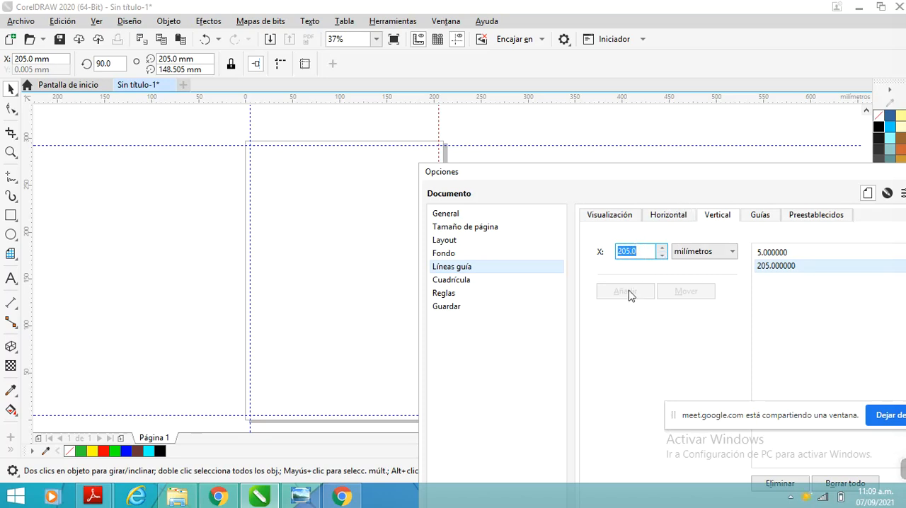
pyautogui.moveTo(690, 177); pyautogui.dragTo(576, 319)
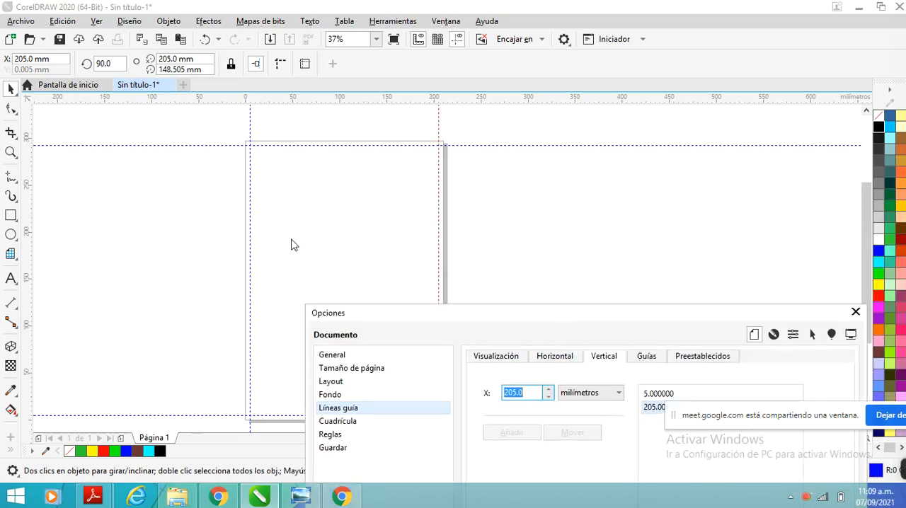
pyautogui.moveTo(434, 319); pyautogui.dragTo(296, 110)
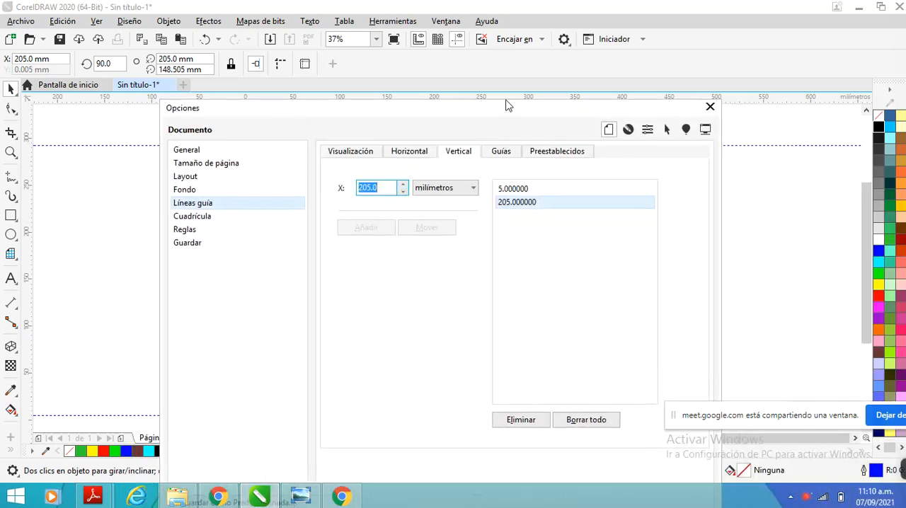
pyautogui.moveTo(507, 105); pyautogui.dragTo(418, 59)
pyautogui.click(545, 478)
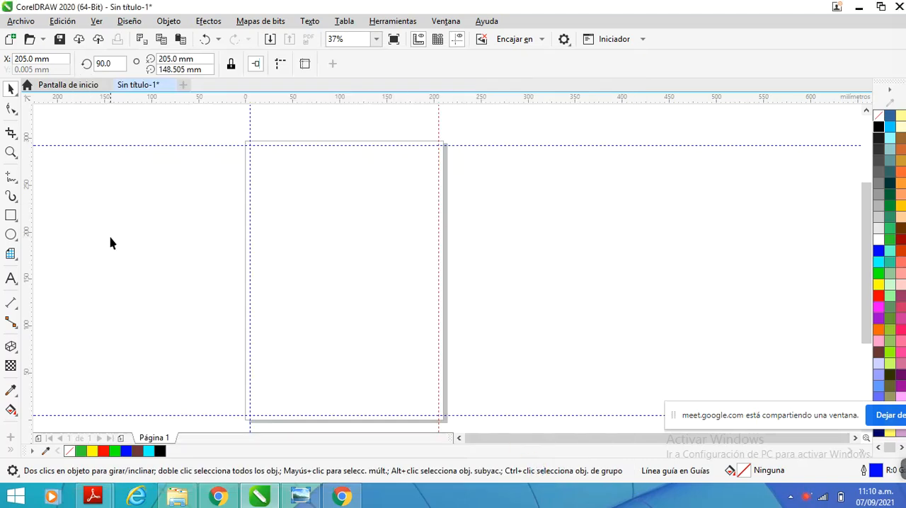
# Select the upper horizontal guideline and toggle snapping to guidelines off and on again
pyautogui.click(10, 257)
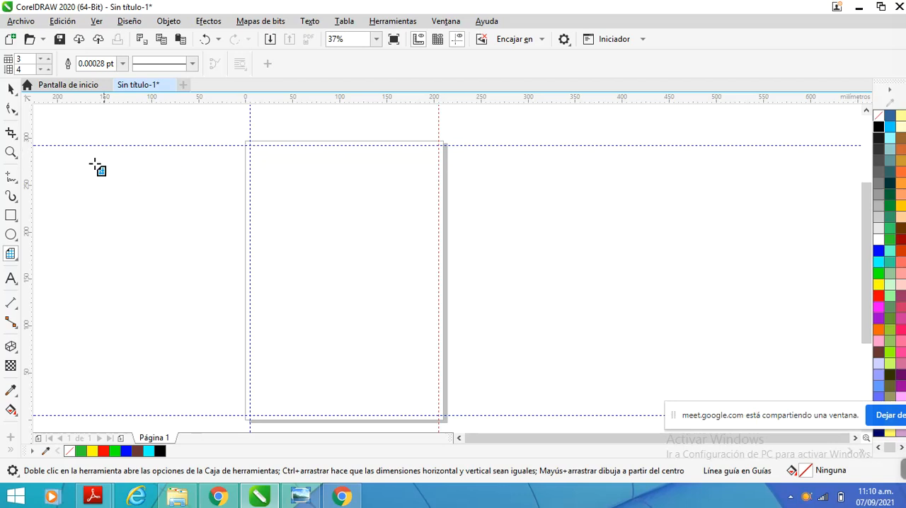
pyautogui.click(11, 88)
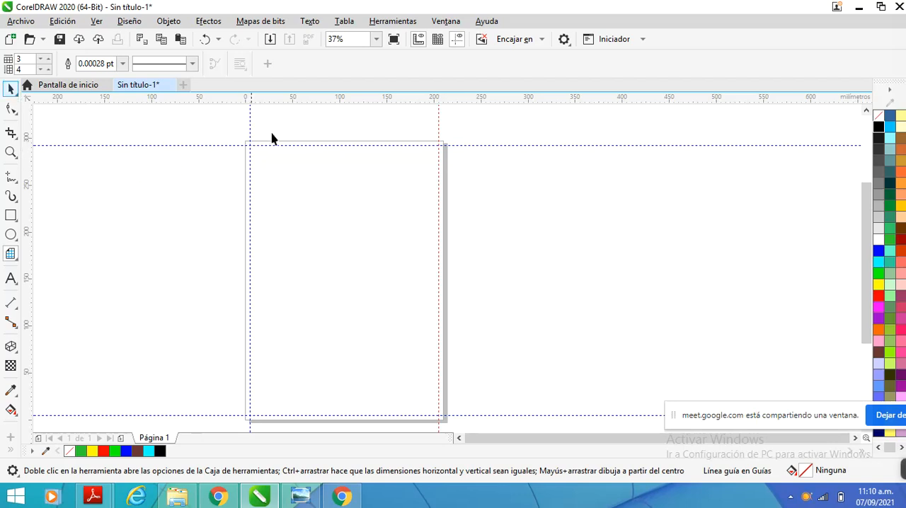
pyautogui.click(309, 145)
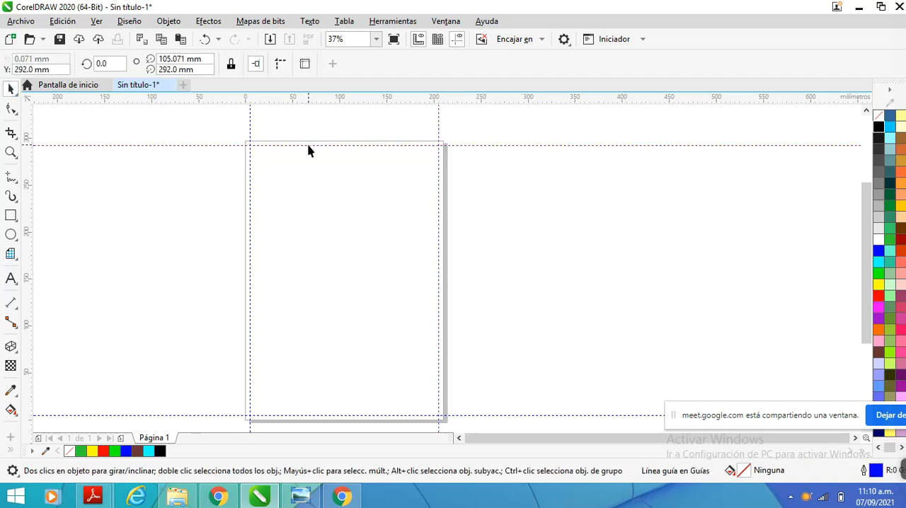
pyautogui.click(256, 65)
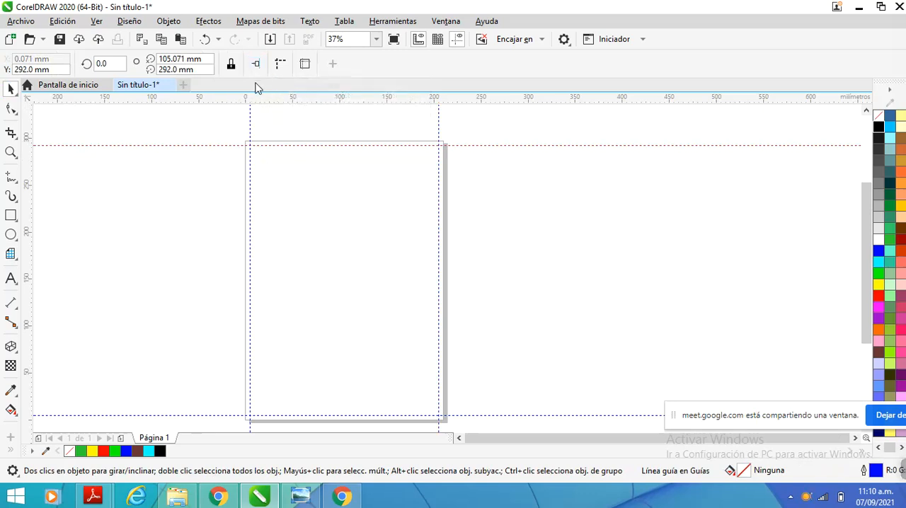
pyautogui.click(256, 66)
# Draw a graph paper grid of 3 columns by 4 rows, 200 by 287 mm, between the margin guideline intersections, and select it
pyautogui.click(11, 253)
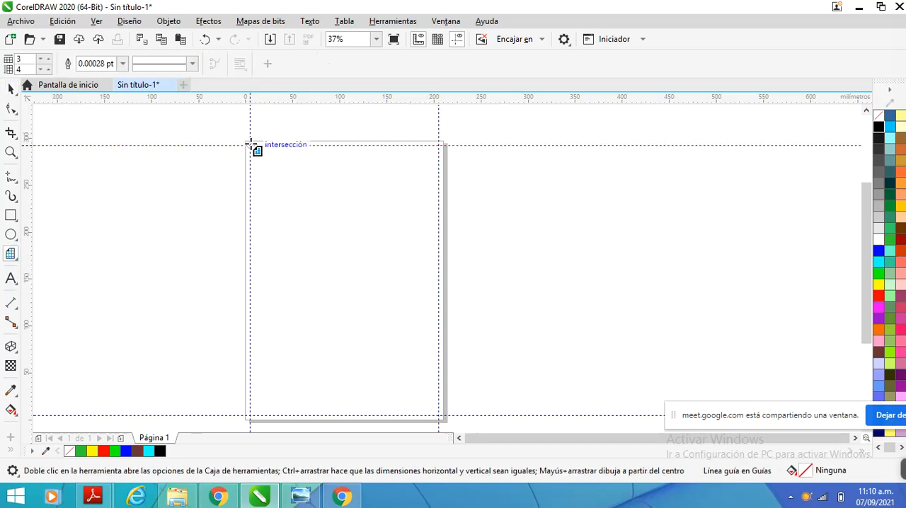
pyautogui.moveTo(250, 145); pyautogui.dragTo(439, 416)
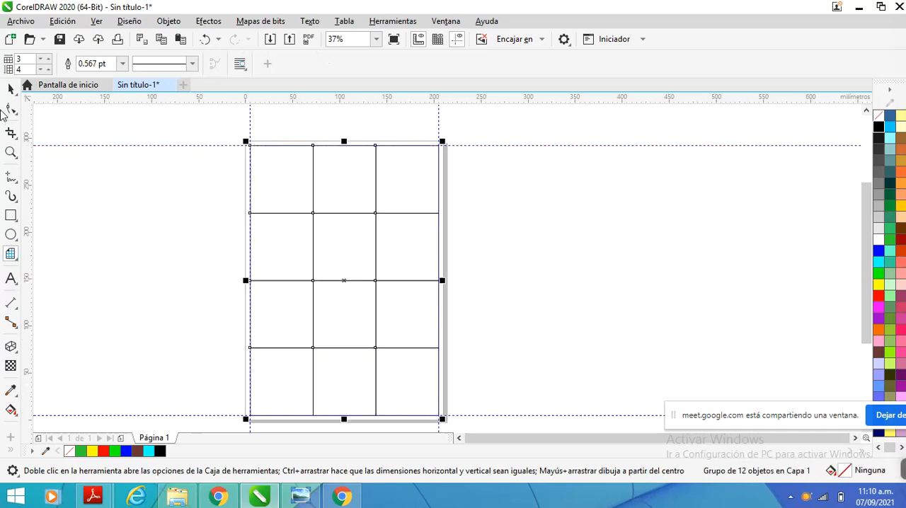
pyautogui.click(10, 90)
pyautogui.click(228, 196)
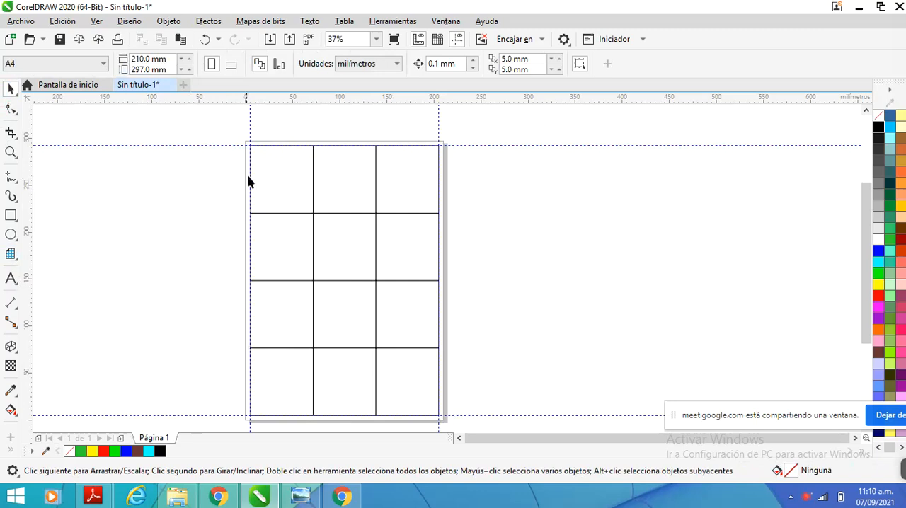
pyautogui.click(297, 187)
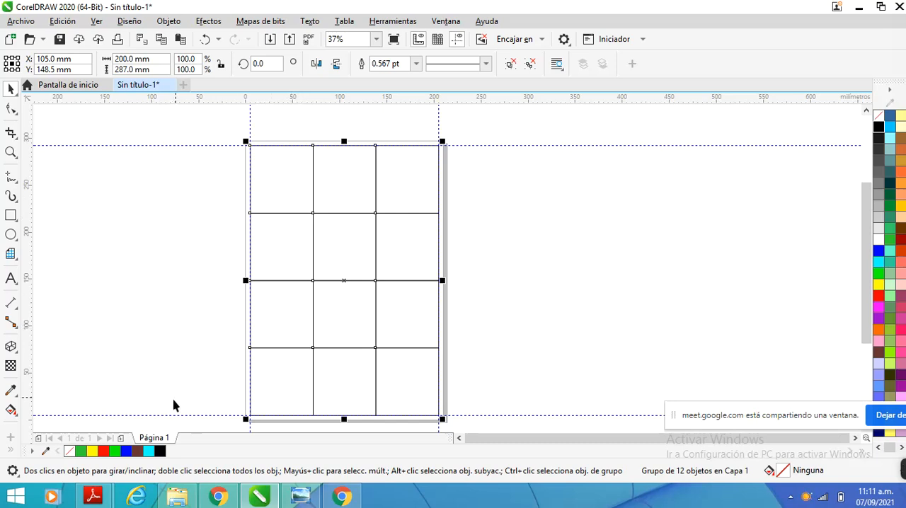
# Add a second page to the document and compare it with page 1 by switching between them, ending on page 2
pyautogui.click(120, 439)
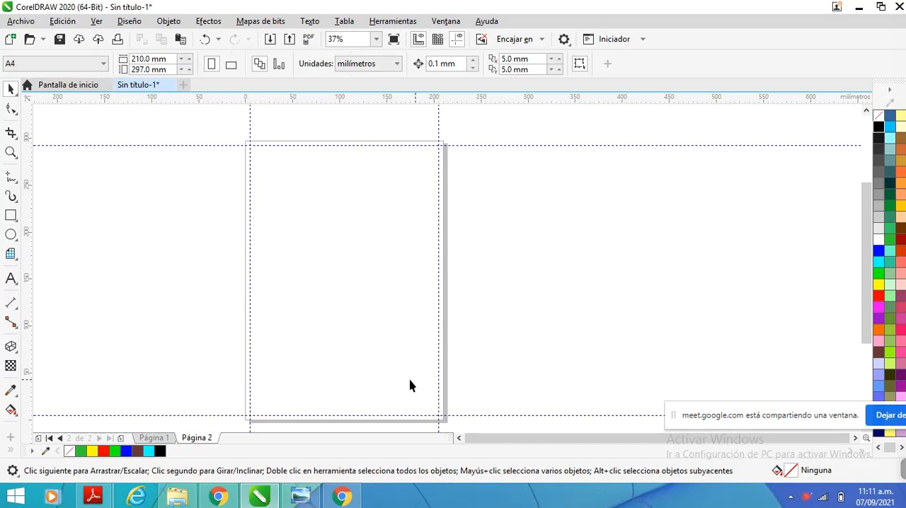
pyautogui.click(152, 439)
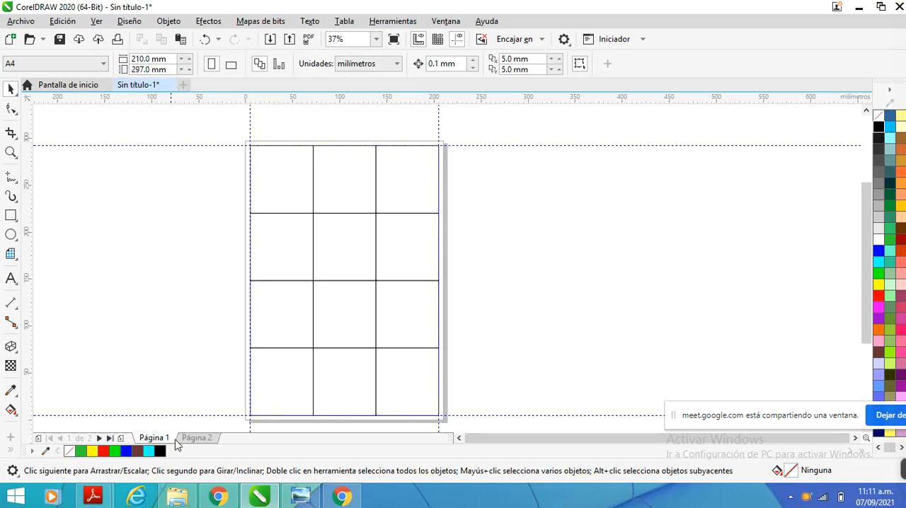
pyautogui.click(195, 439)
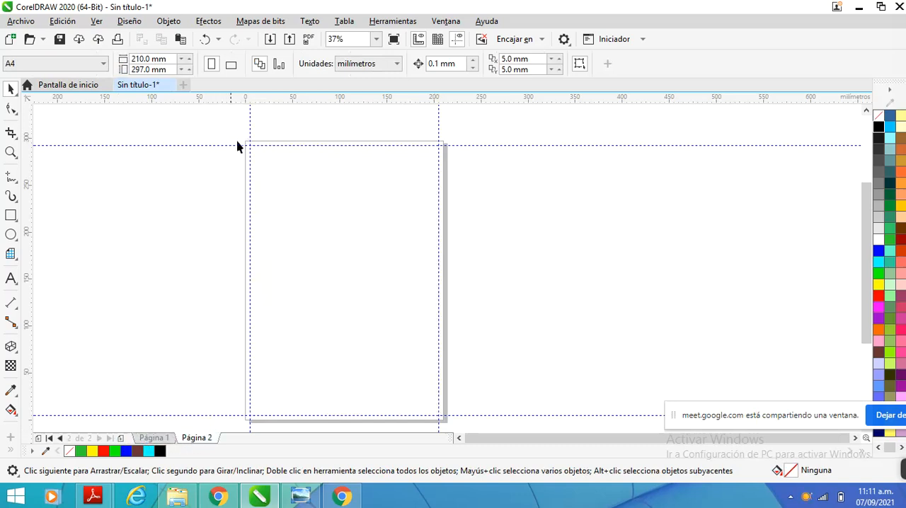
pyautogui.click(145, 435)
pyautogui.click(198, 436)
pyautogui.click(157, 441)
pyautogui.click(190, 439)
pyautogui.click(154, 438)
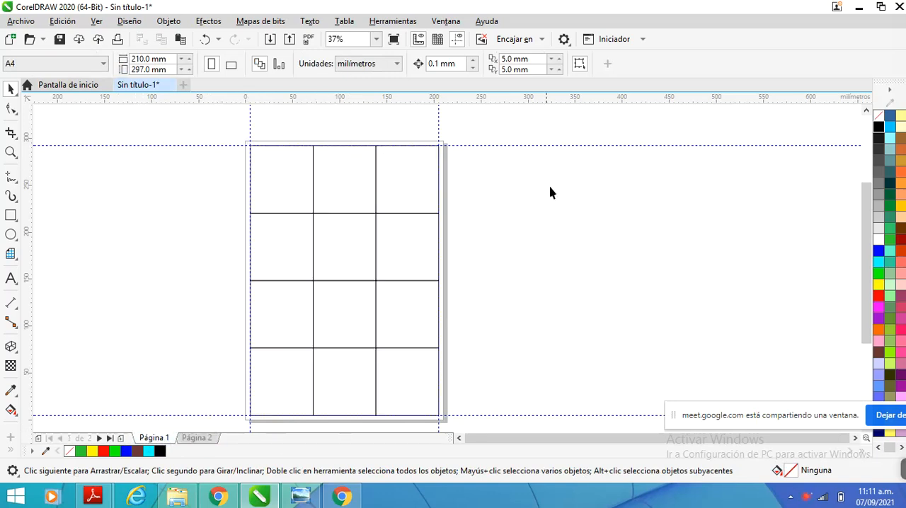
pyautogui.click(199, 439)
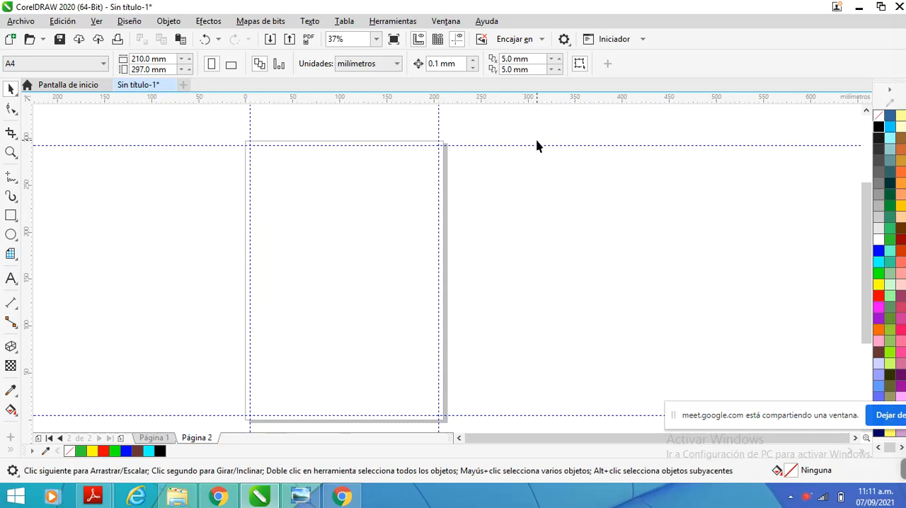
pyautogui.scroll(1, 535, 142)
pyautogui.scroll(-2, 534, 142)
# Switch to Chrome, search Google for universidad continental in a new tab and open the university's sponsored result
pyautogui.click(351, 499)
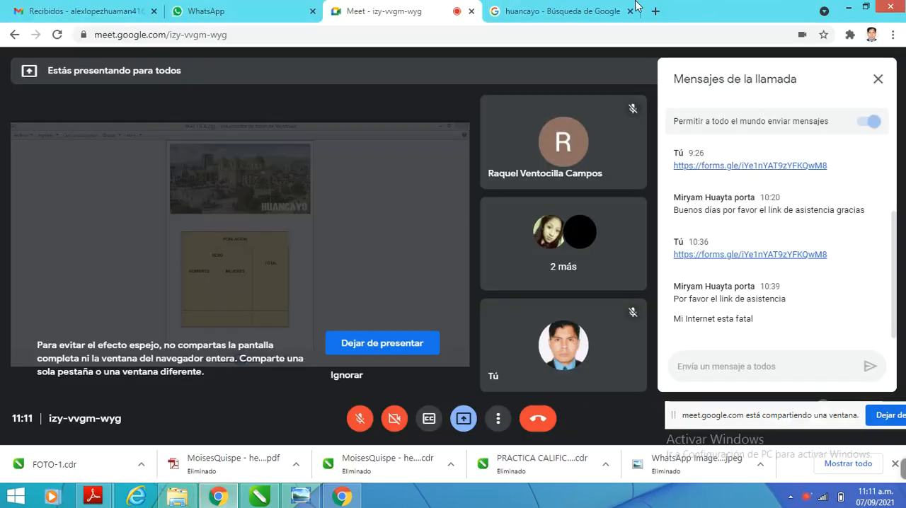
pyautogui.click(568, 6)
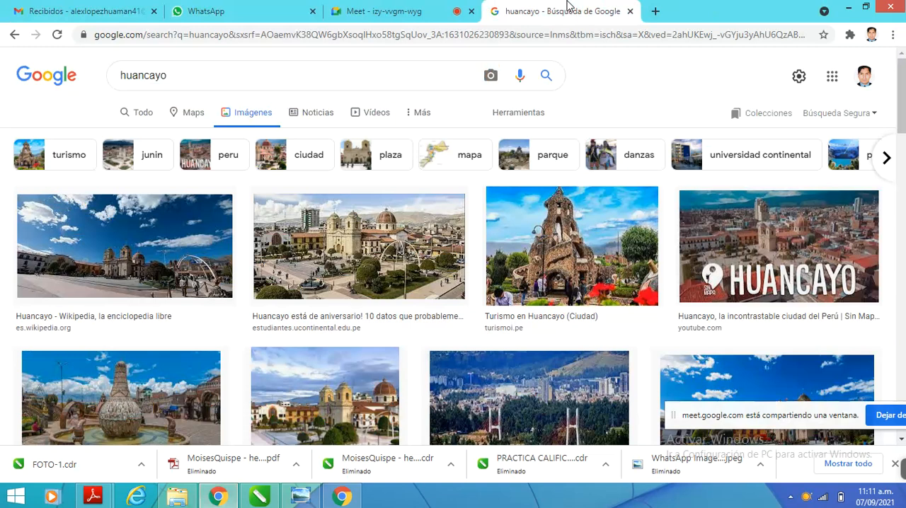
pyautogui.click(656, 11)
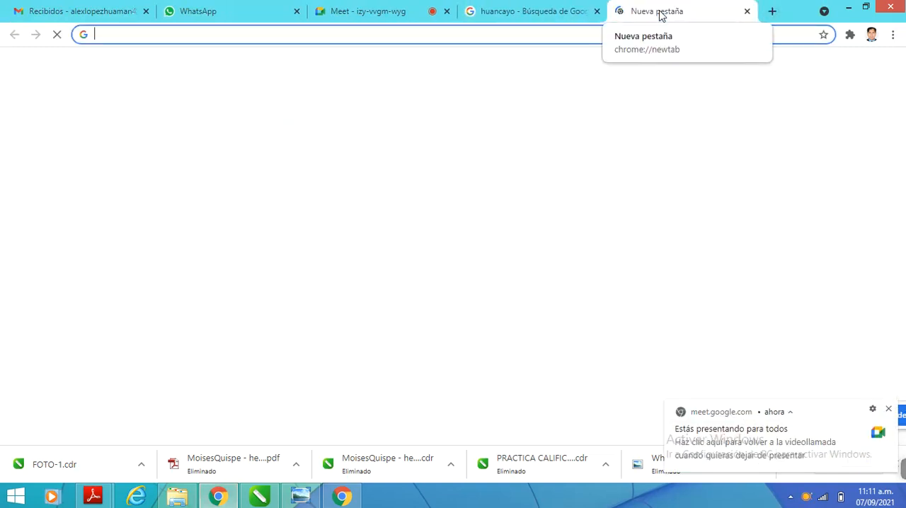
pyautogui.write('UNIVERSIDAD')
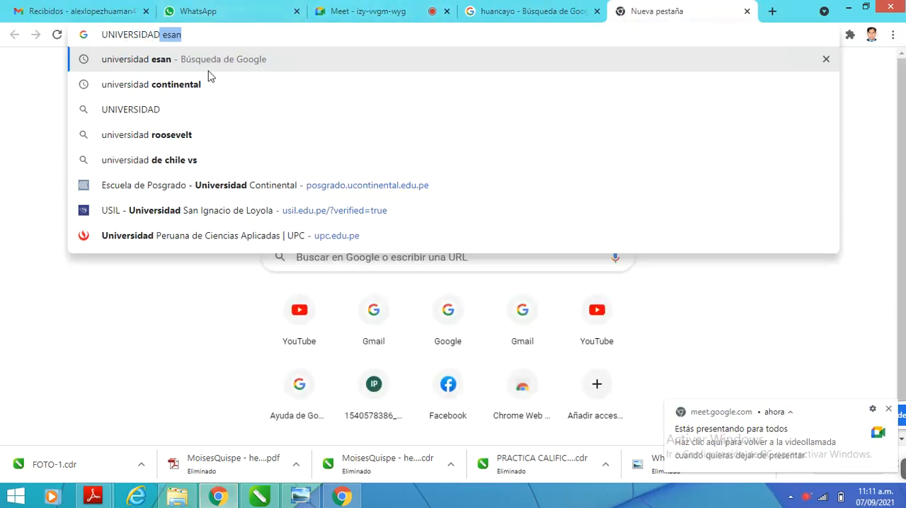
pyautogui.click(236, 84)
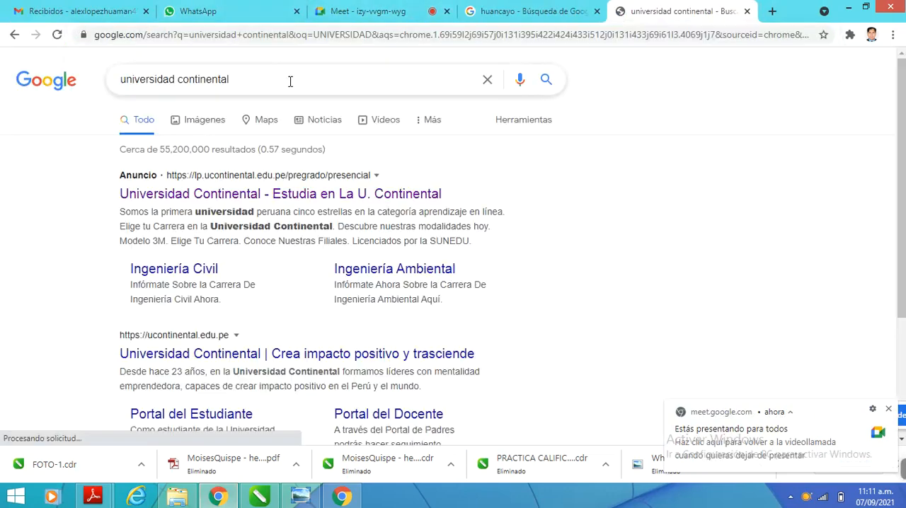
pyautogui.click(306, 201)
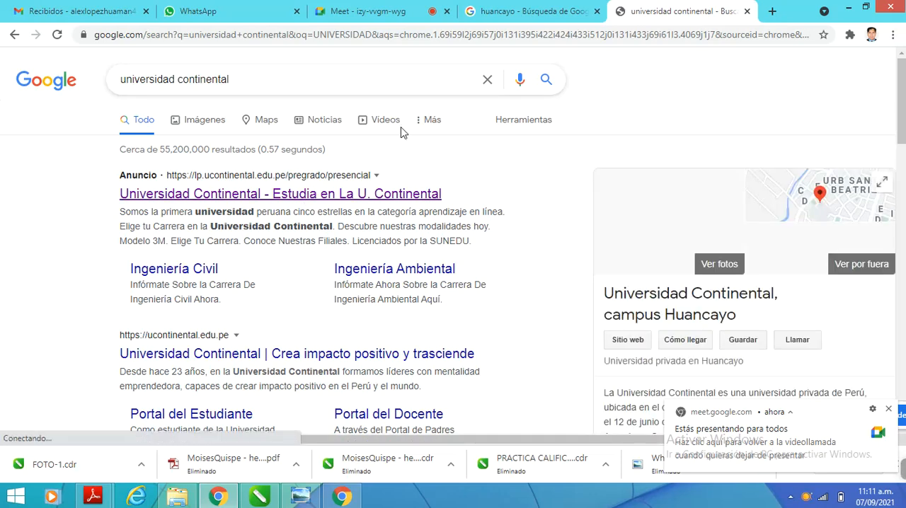
pyautogui.click(552, 7)
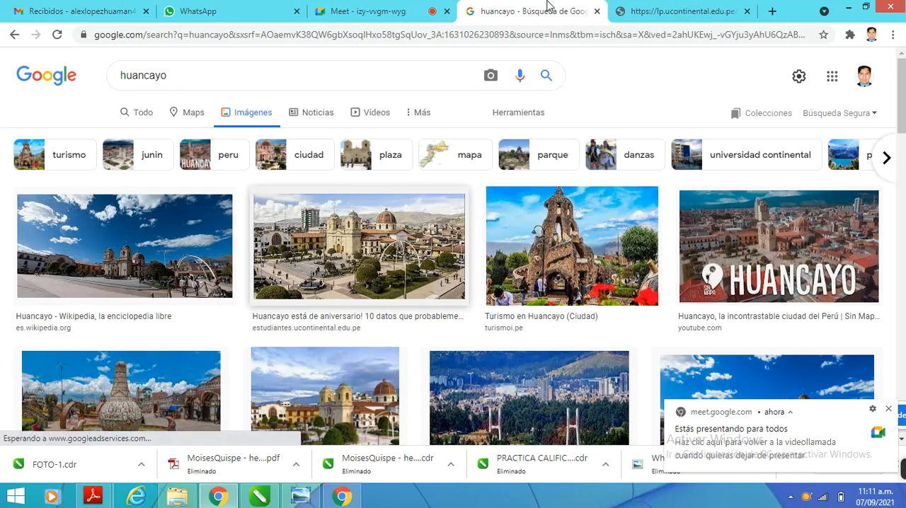
pyautogui.click(635, 8)
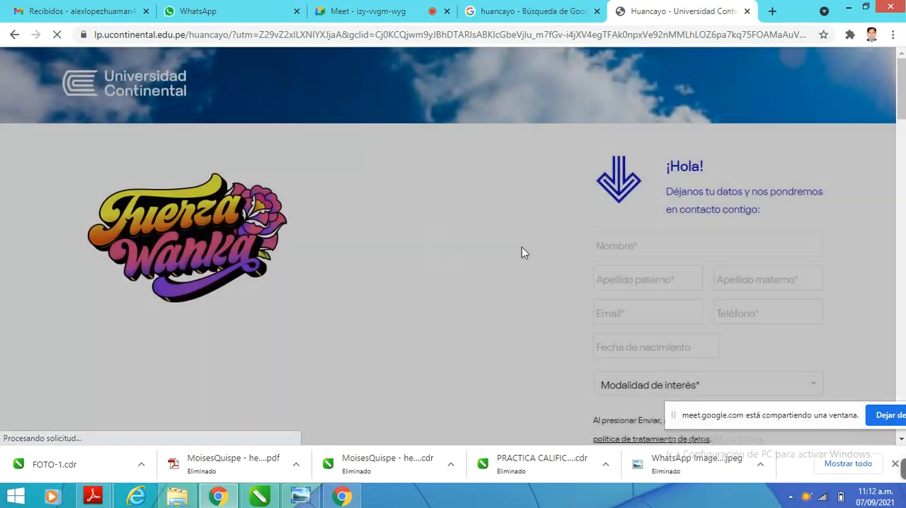
# Examine the layout of the Universidad Continental Huancayo page, from the Fuerza Wanka banner to the campus video section
pyautogui.scroll(-4, 521, 252)
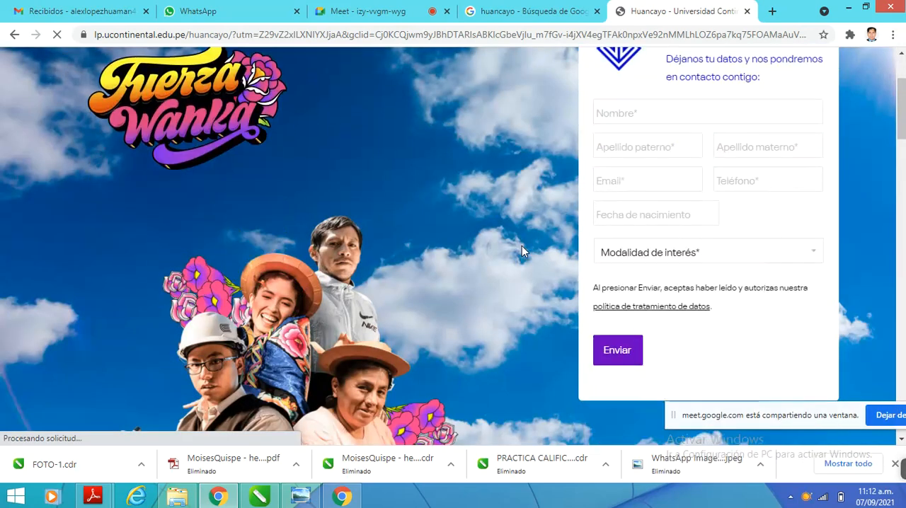
pyautogui.scroll(4, 475, 263)
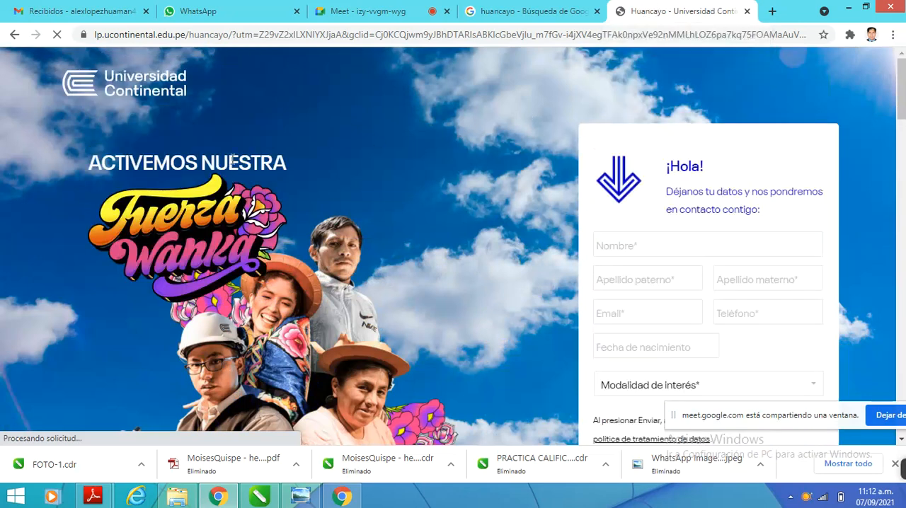
pyautogui.scroll(-4, 411, 170)
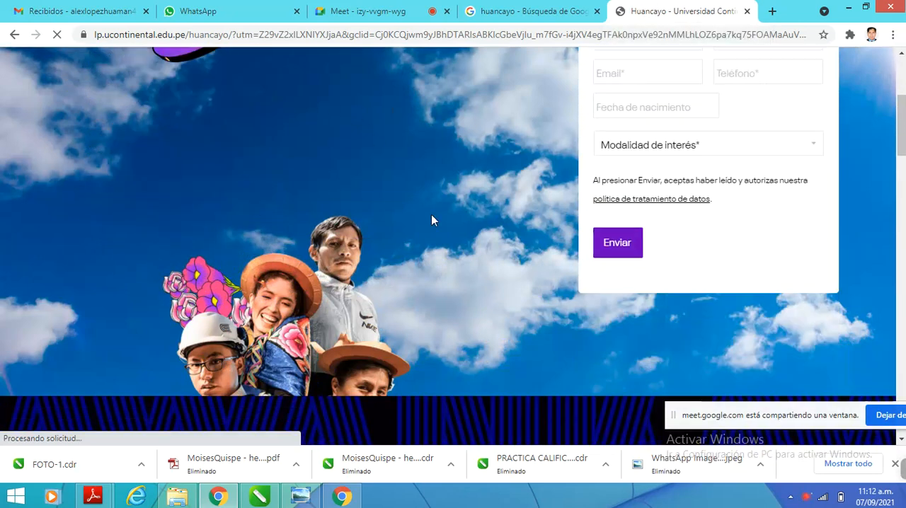
pyautogui.scroll(-3, 431, 219)
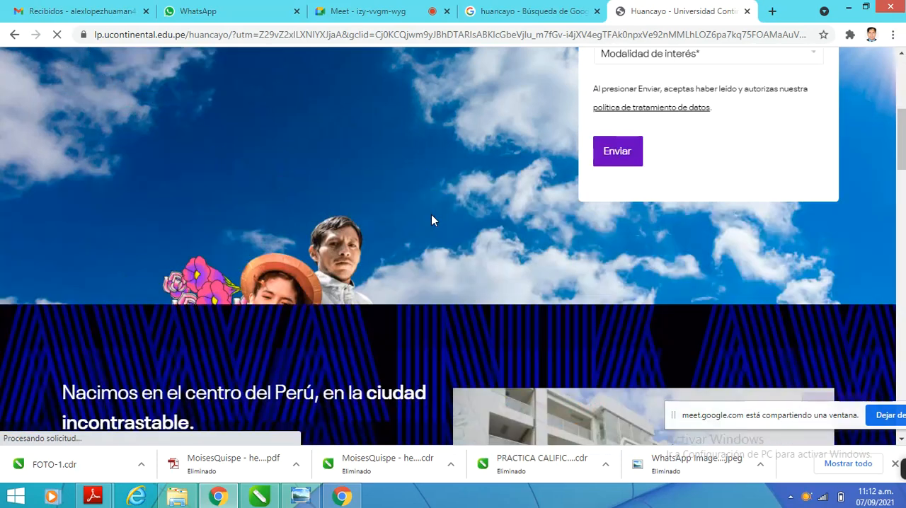
pyautogui.scroll(-4, 431, 220)
pyautogui.scroll(-1, 431, 216)
pyautogui.scroll(-1, 234, 221)
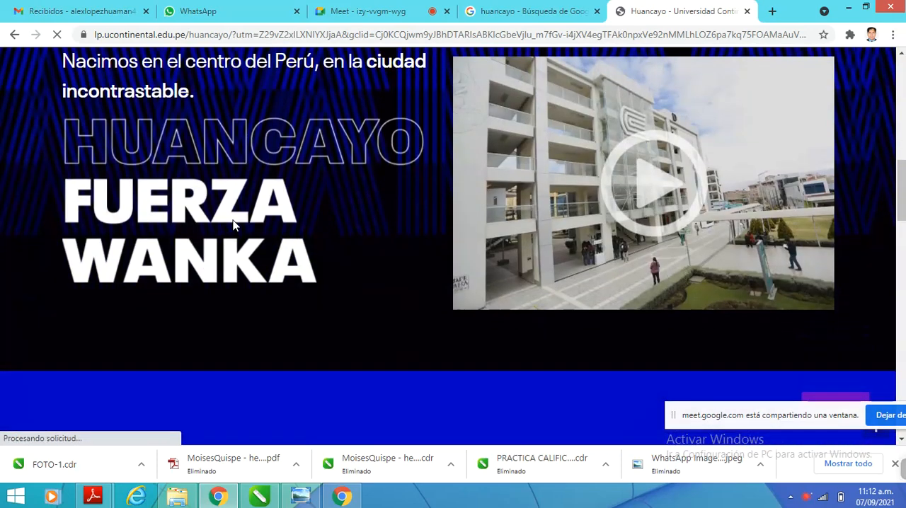
pyautogui.scroll(2, 233, 221)
pyautogui.scroll(4, 234, 226)
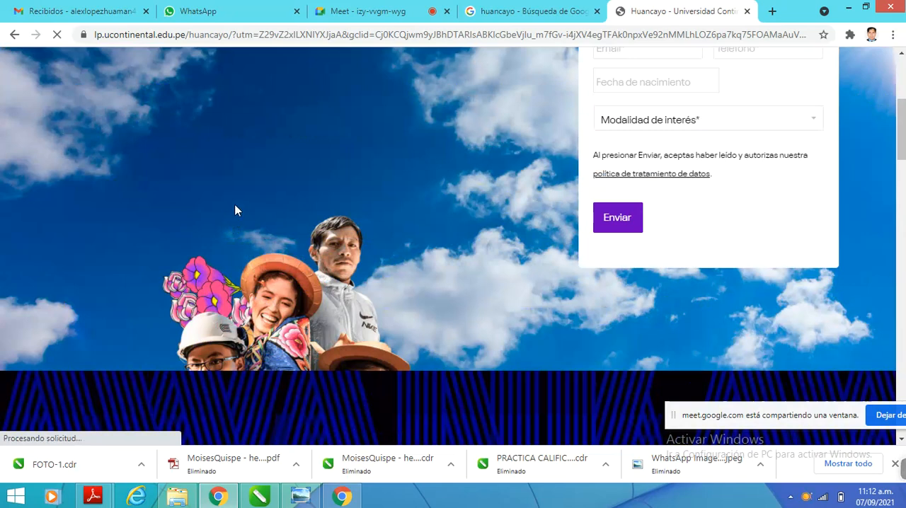
# Copy the second image, the plaza with the church, from the huancayo image results and switch back to CorelDRAW
pyautogui.click(509, 11)
pyautogui.click(393, 7)
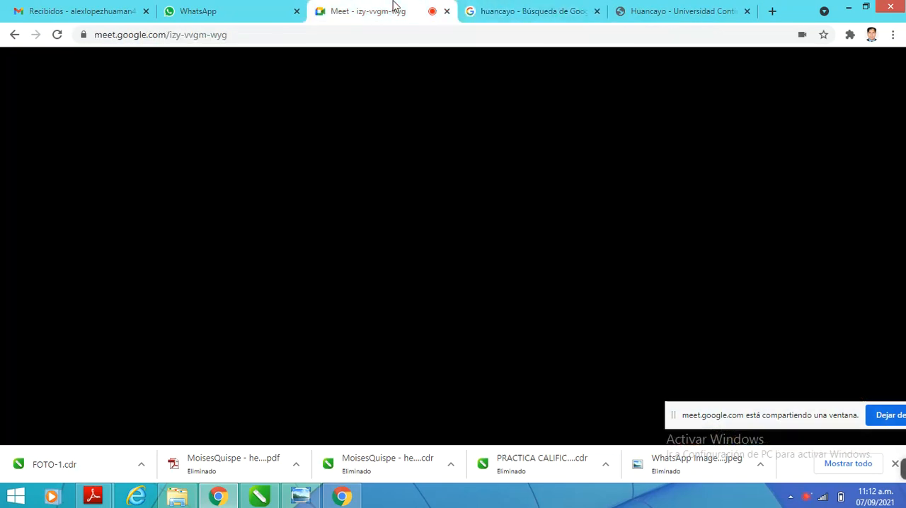
pyautogui.click(489, 10)
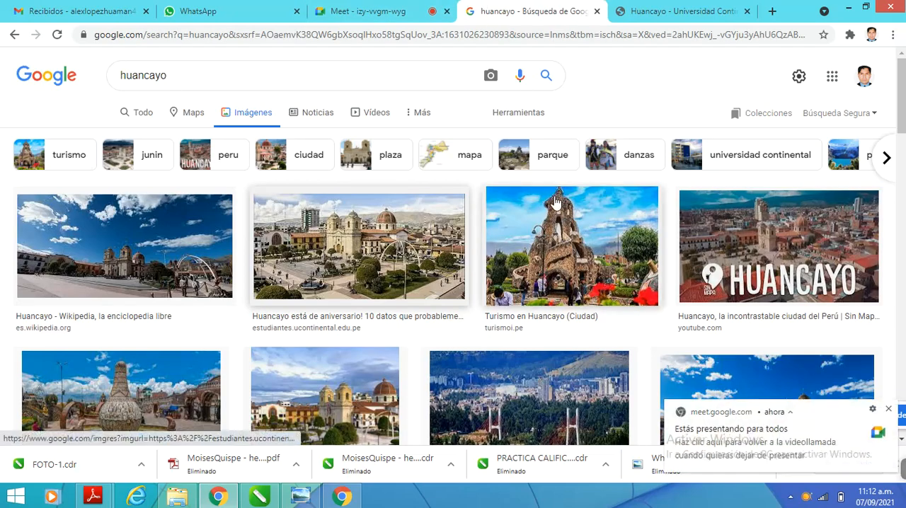
pyautogui.rightClick(343, 222)
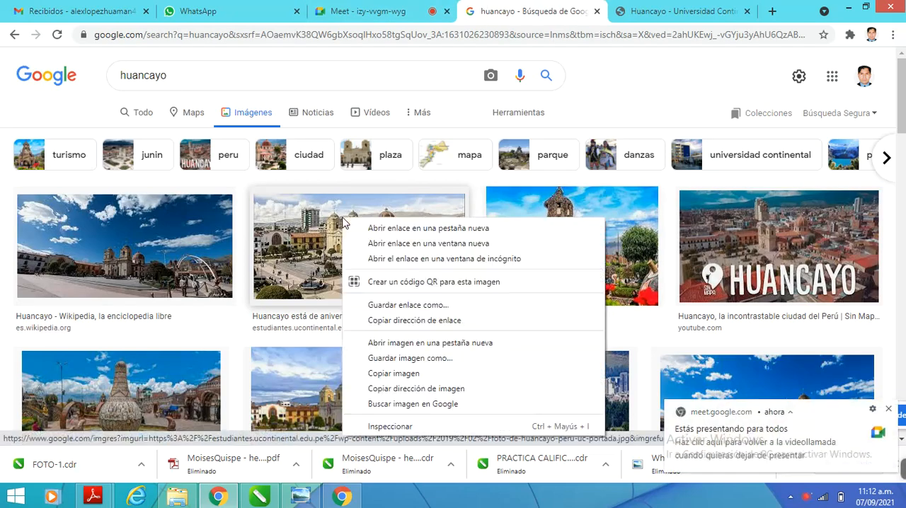
pyautogui.click(436, 373)
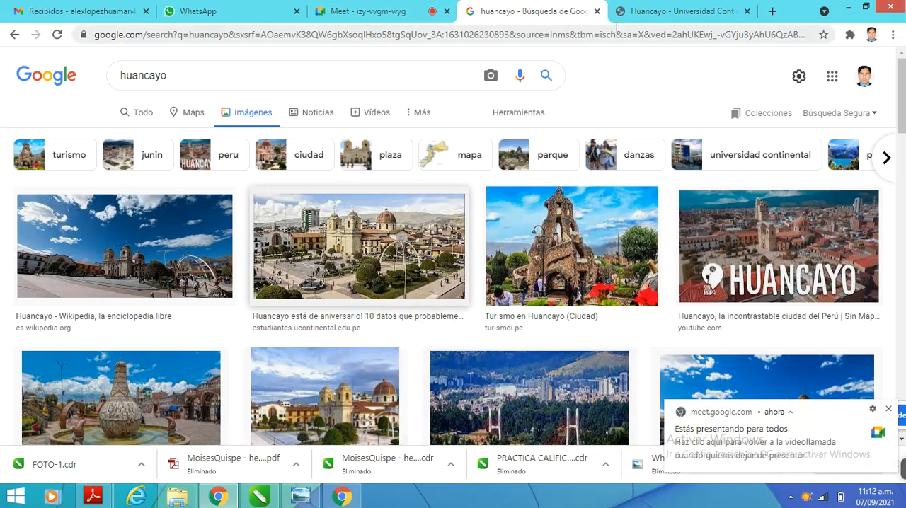
pyautogui.click(260, 495)
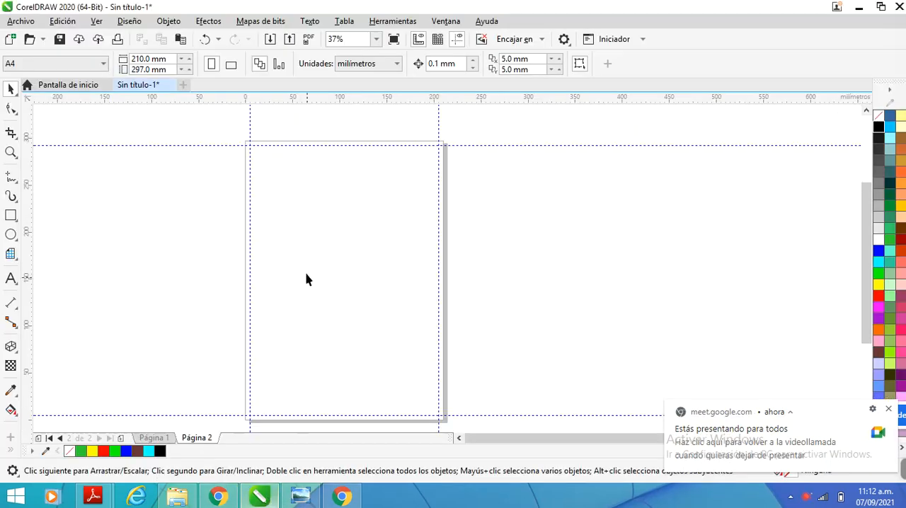
# Try pasting the copied plaza image into the visible area and delete it
pyautogui.rightClick(364, 204)
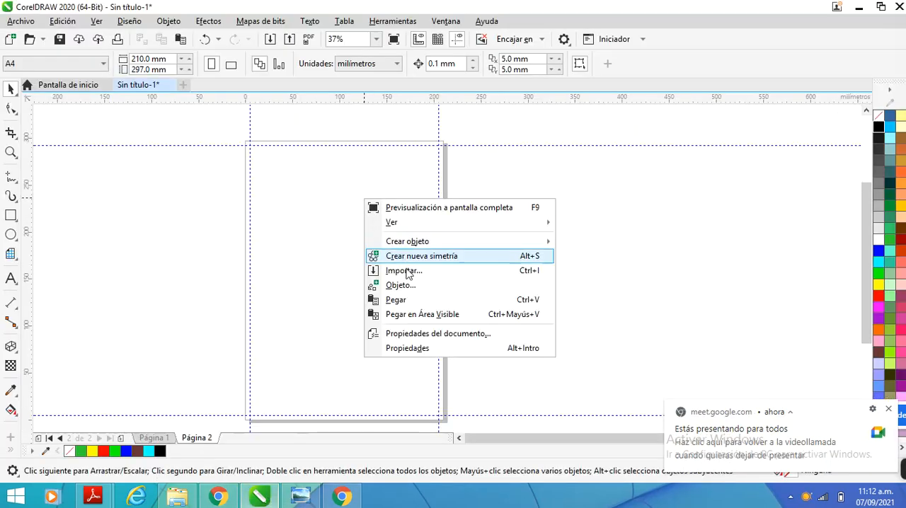
pyautogui.click(417, 312)
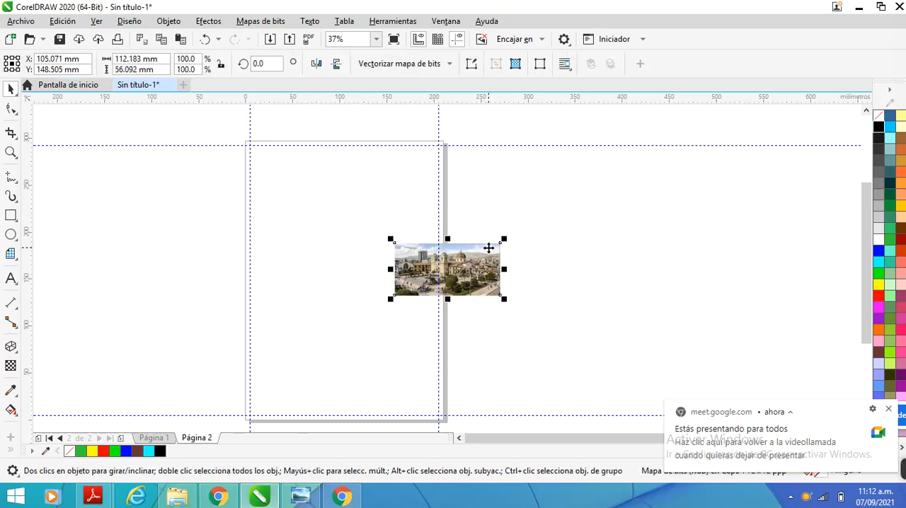
pyautogui.press('Delete')
# Paste the copied plaza image onto page 2
pyautogui.rightClick(256, 256)
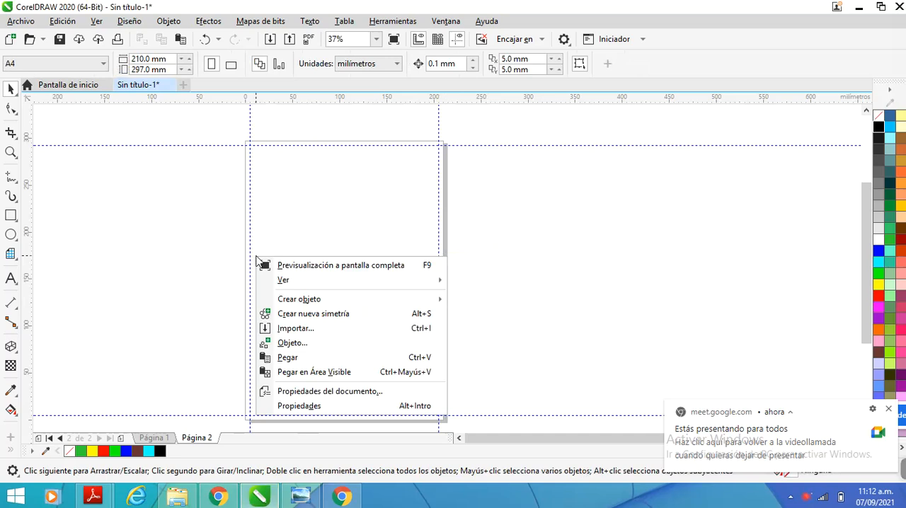
pyautogui.click(320, 241)
pyautogui.hotkey('ctrl', 'v')
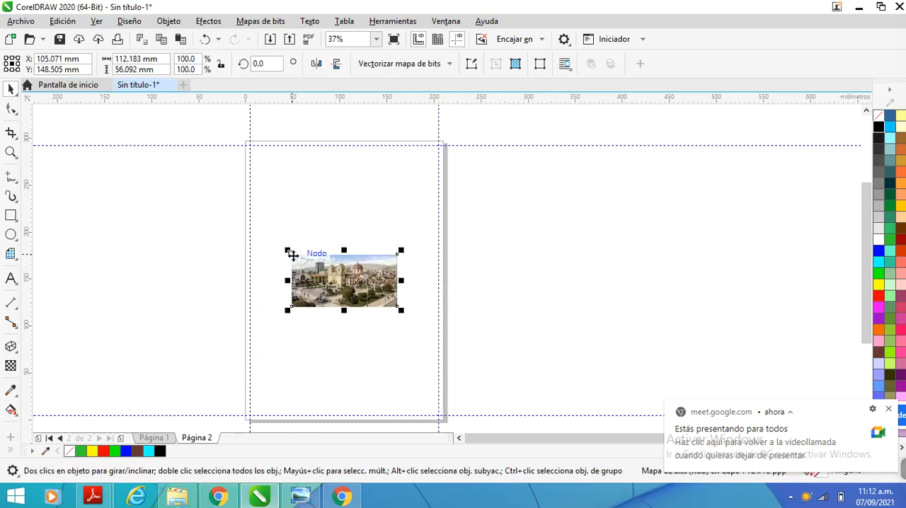
# Move the plaza image to the upper-left margin intersection and scale it to 200 by 100 mm, up to the other vertical guideline
pyautogui.moveTo(293, 255); pyautogui.dragTo(251, 146)
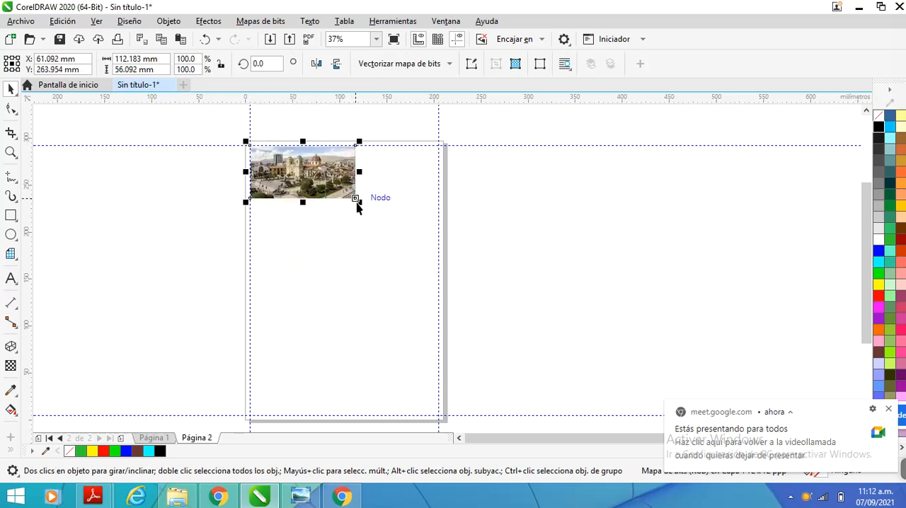
pyautogui.moveTo(368, 204); pyautogui.dragTo(441, 243)
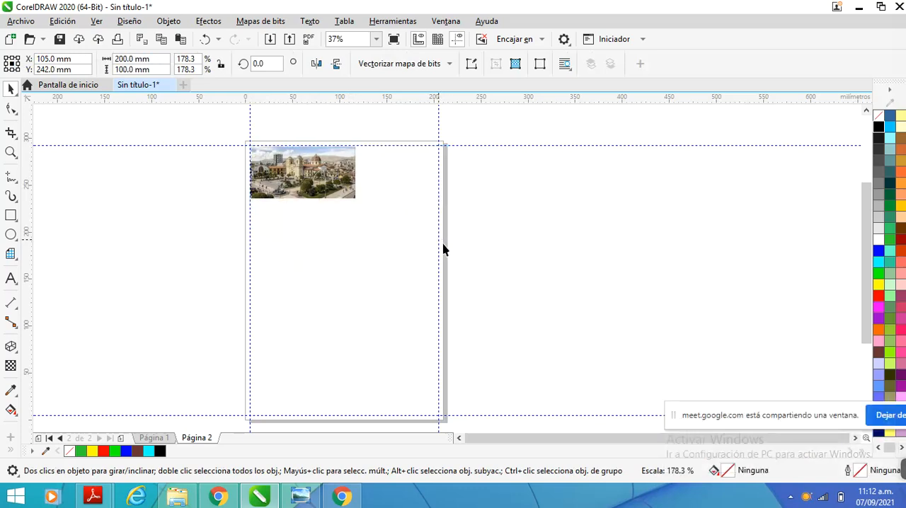
pyautogui.click(188, 225)
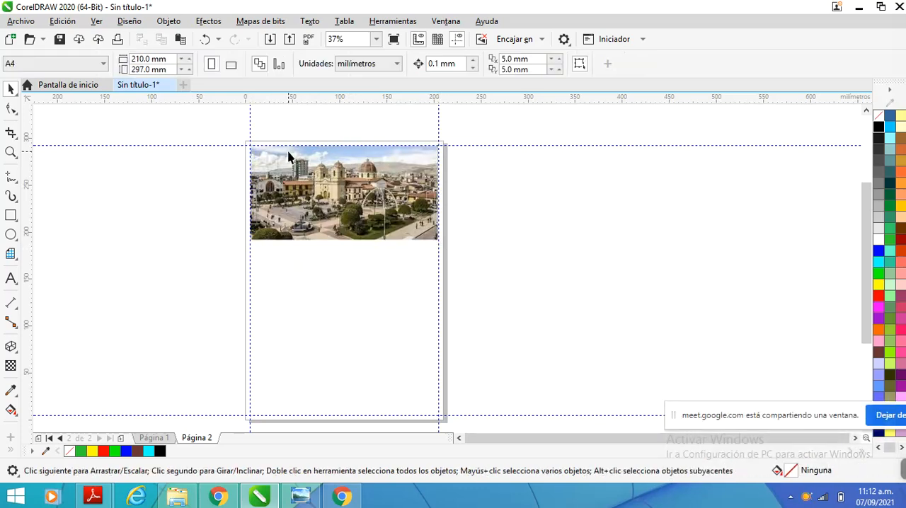
# Draw a 3-point rectangle of 200 by 100 mm over the plaza image, with its baseline along the upper margin guideline
pyautogui.scroll(2, 286, 156)
pyautogui.scroll(1, 237, 142)
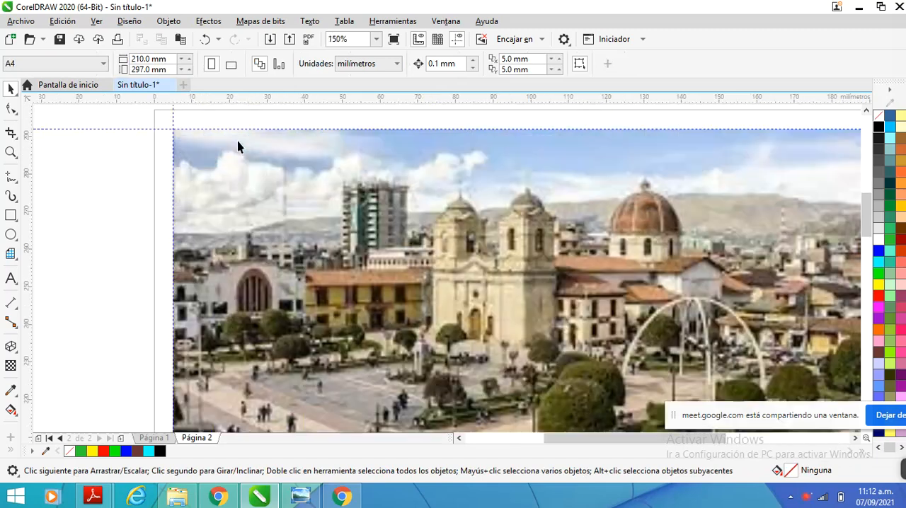
pyautogui.scroll(-3, 236, 143)
pyautogui.scroll(2, 281, 145)
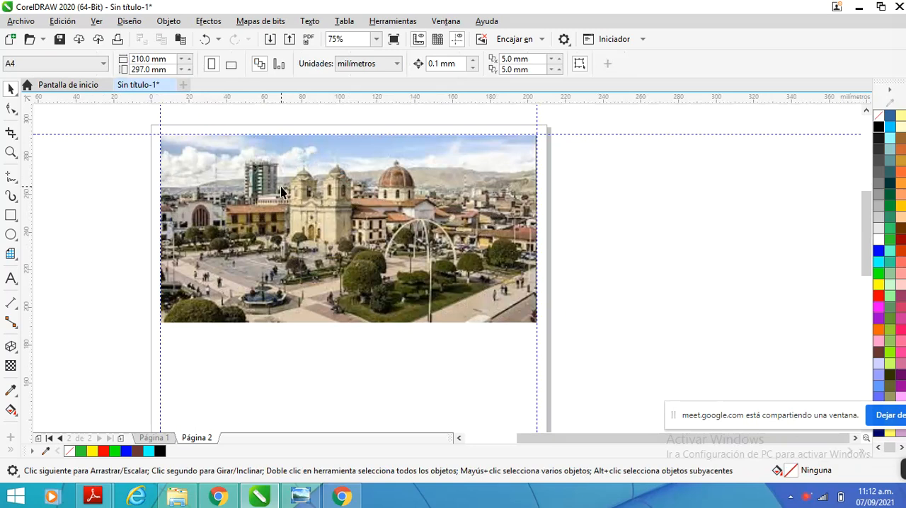
pyautogui.click(17, 224)
pyautogui.click(90, 230)
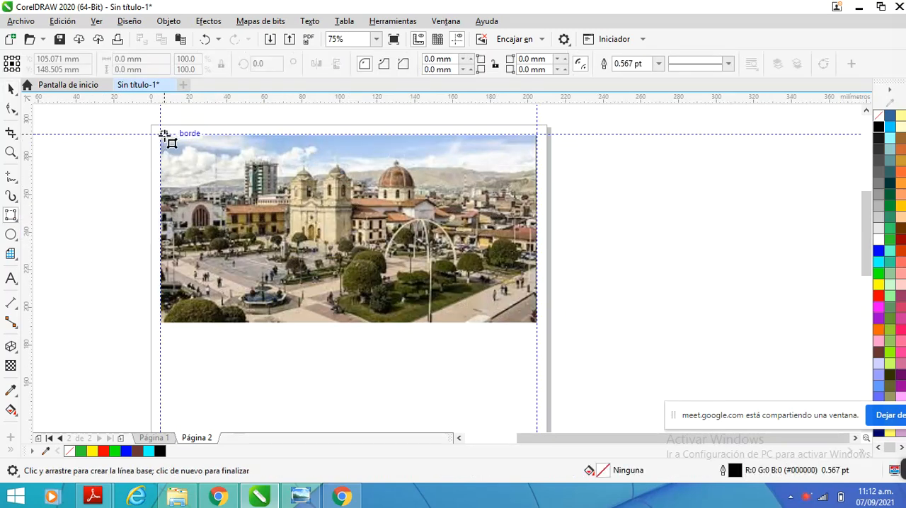
pyautogui.moveTo(162, 134); pyautogui.dragTo(537, 133)
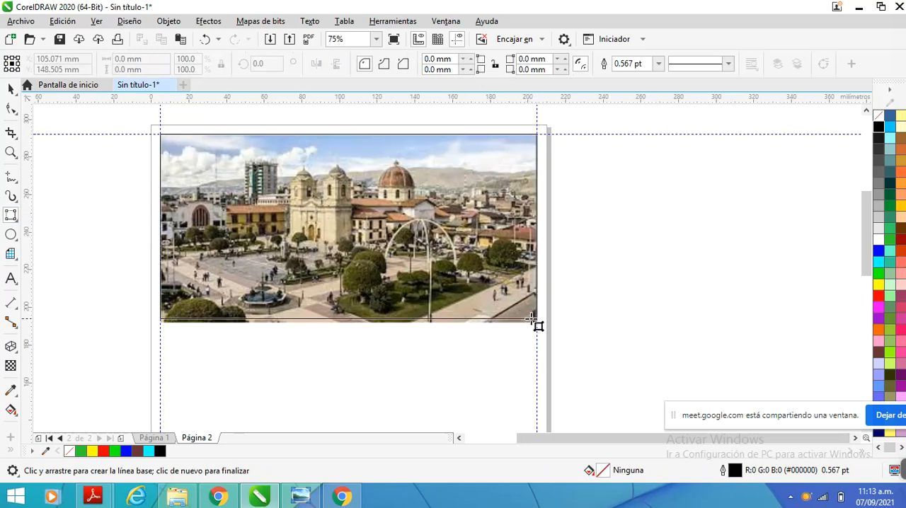
pyautogui.click(393, 323)
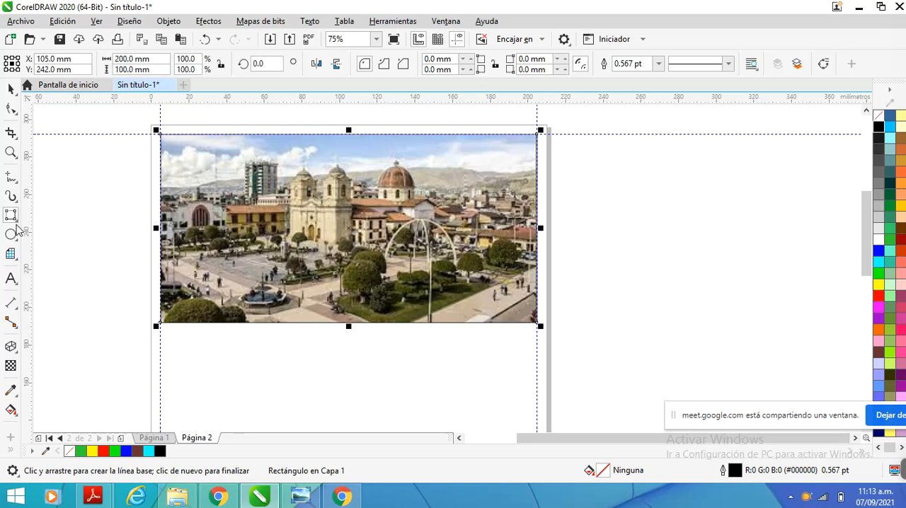
# Fill the rectangle with yellow and send it behind the plaza image
pyautogui.click(11, 89)
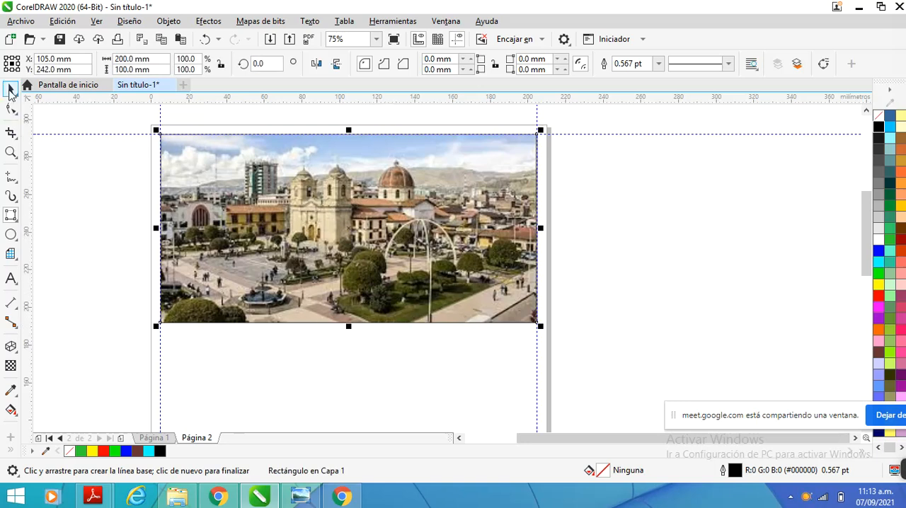
pyautogui.click(203, 175)
pyautogui.scroll(-2, 202, 164)
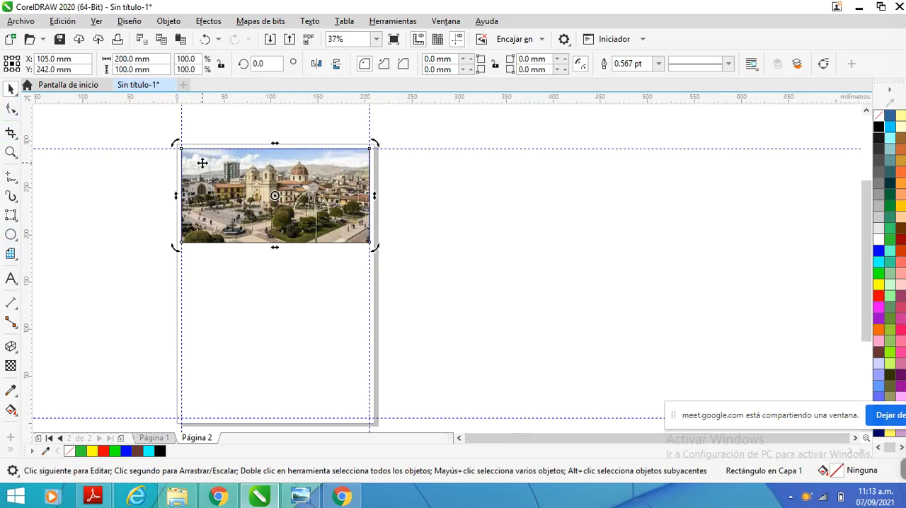
pyautogui.click(436, 188)
pyautogui.click(335, 175)
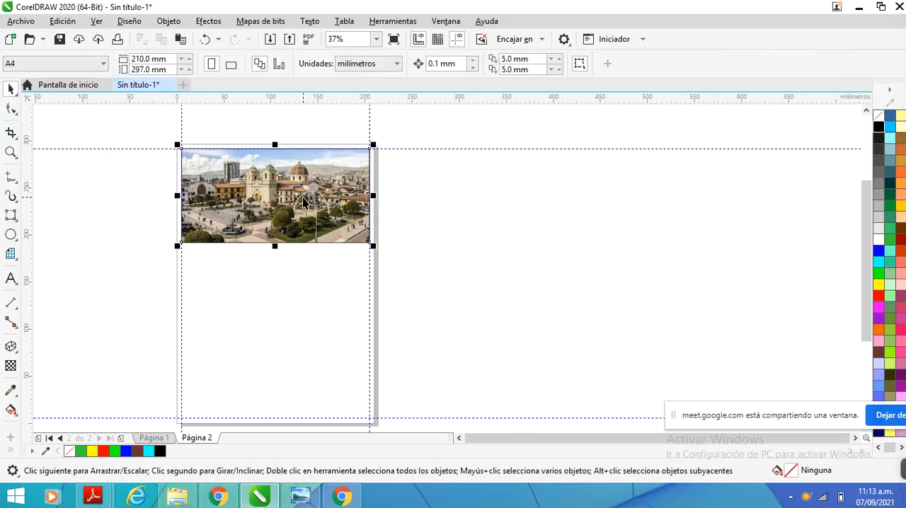
pyautogui.click(880, 285)
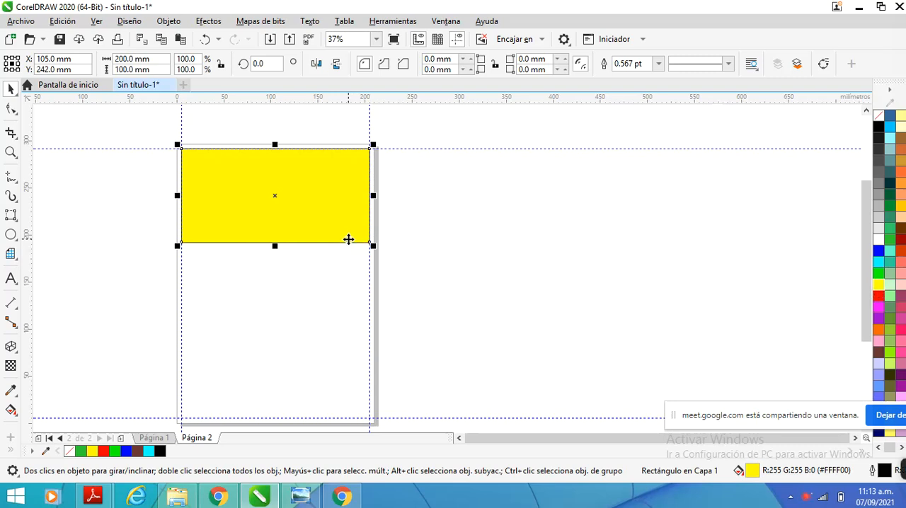
pyautogui.hotkey('shift', 'pagedown')
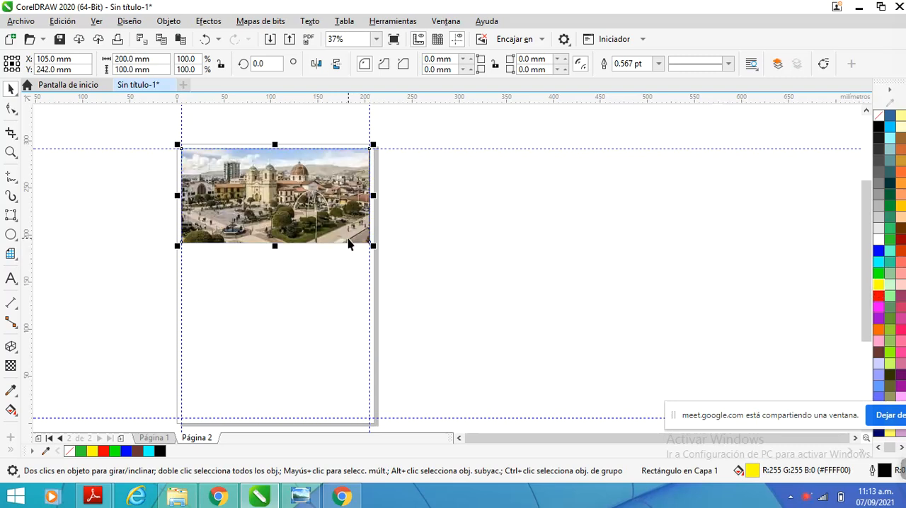
# Apply a linear gradient transparency to the plaza image at about -22°, fading it into the yellow toward its right edge
pyautogui.click(283, 221)
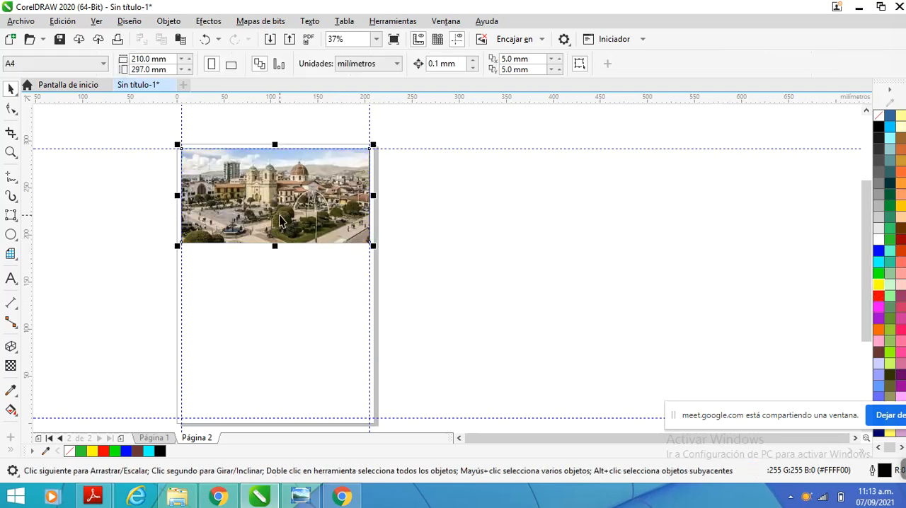
pyautogui.click(10, 366)
pyautogui.moveTo(213, 214); pyautogui.dragTo(395, 255)
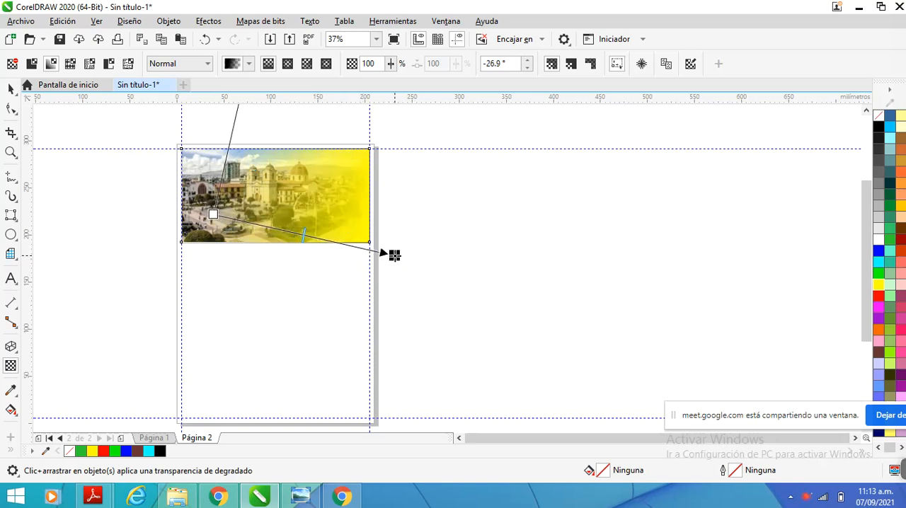
pyautogui.moveTo(212, 216)
pyautogui.mouseDown()
pyautogui.moveTo(185, 220)
pyautogui.moveTo(211, 218)
pyautogui.mouseUp()
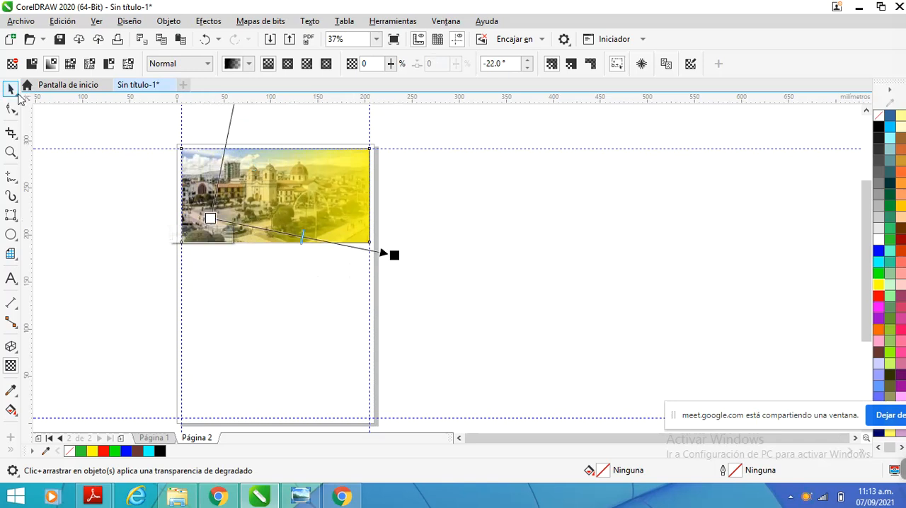
pyautogui.click(12, 90)
pyautogui.press('Escape')
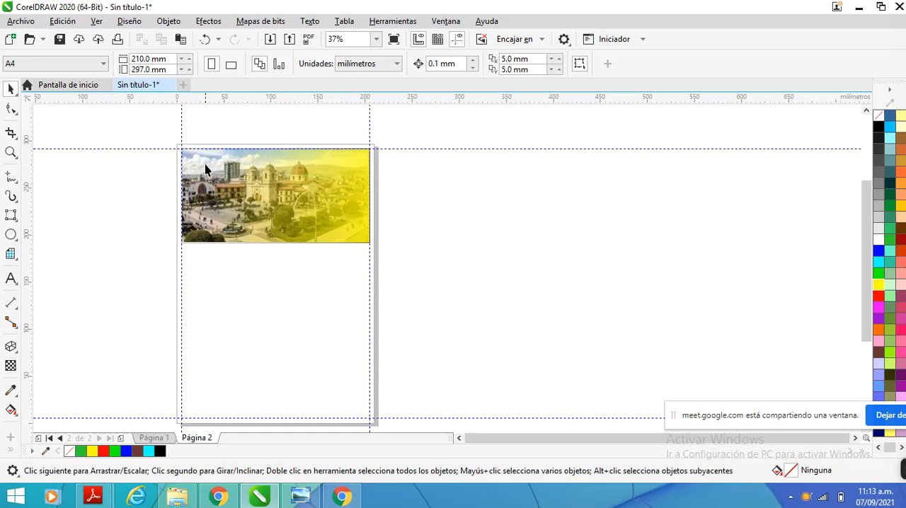
# Reopen the plaza image's gradient transparency for editing
pyautogui.click(231, 205)
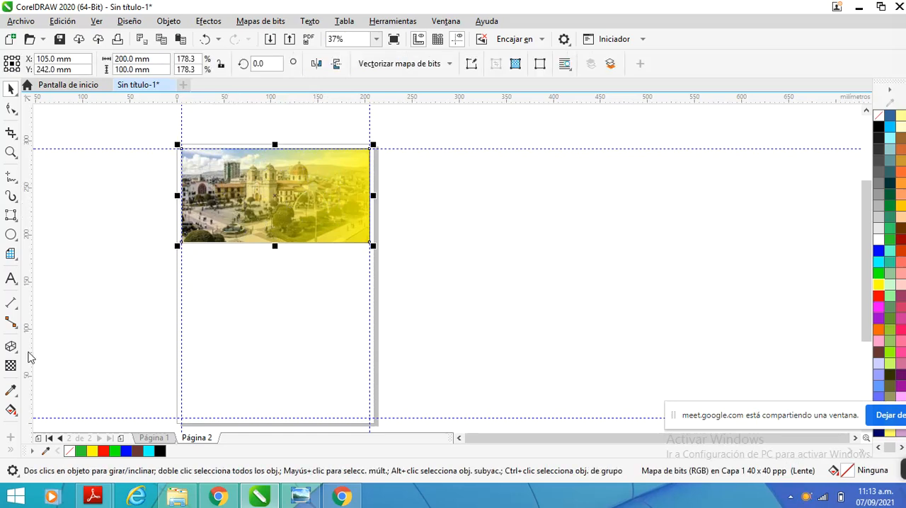
pyautogui.click(10, 367)
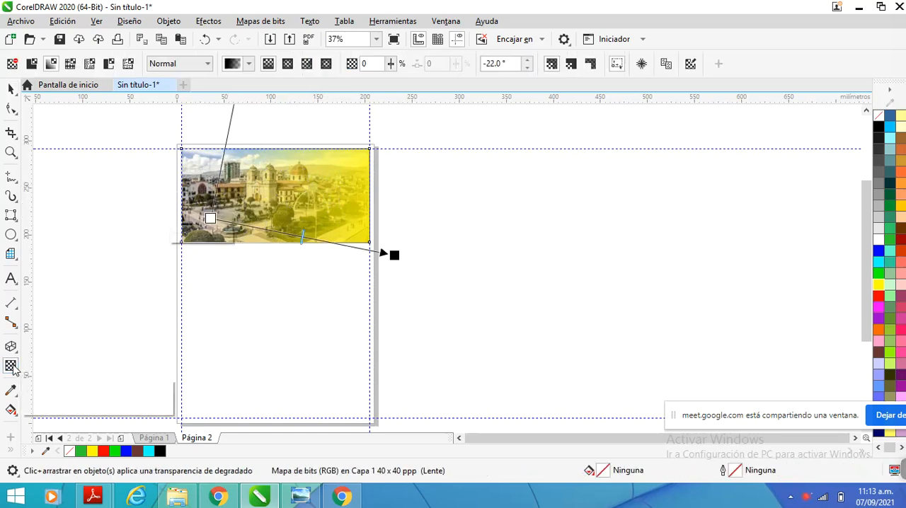
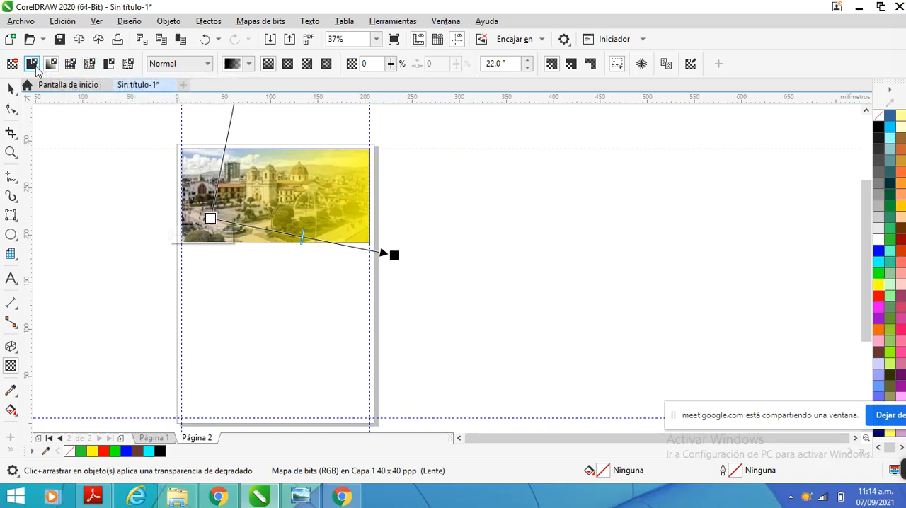
# Replace the plaza image's gradient transparency with a uniform transparency of 50
pyautogui.click(32, 64)
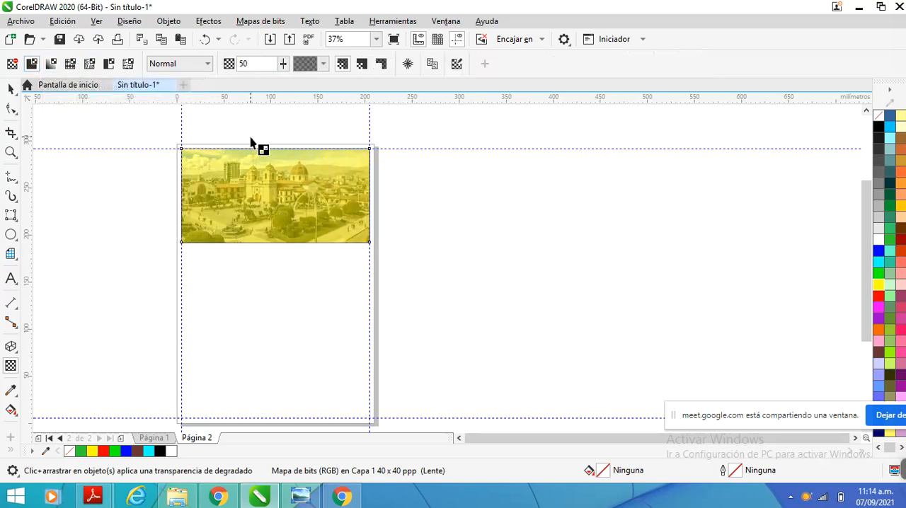
pyautogui.click(11, 87)
pyautogui.scroll(2, 228, 127)
pyautogui.scroll(-2, 223, 122)
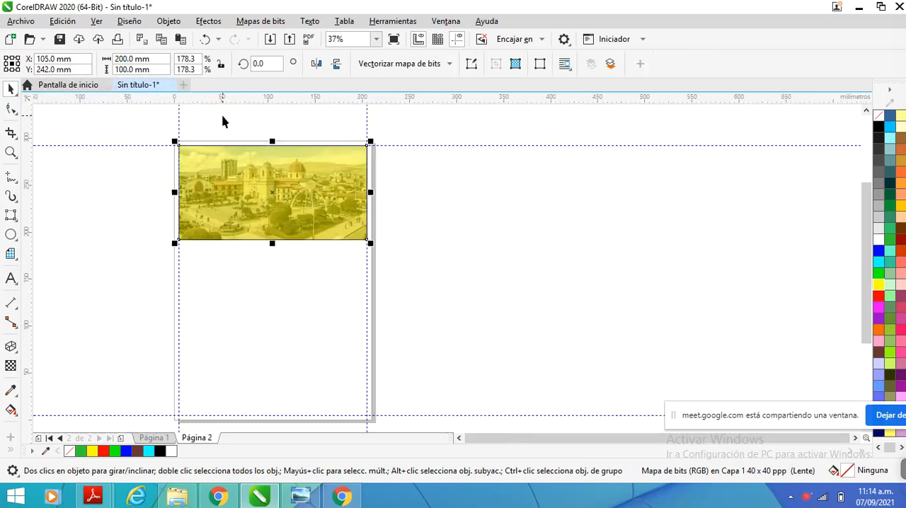
# Open the plaza image's object properties and set its uniform transparency to 29
pyautogui.click(227, 166)
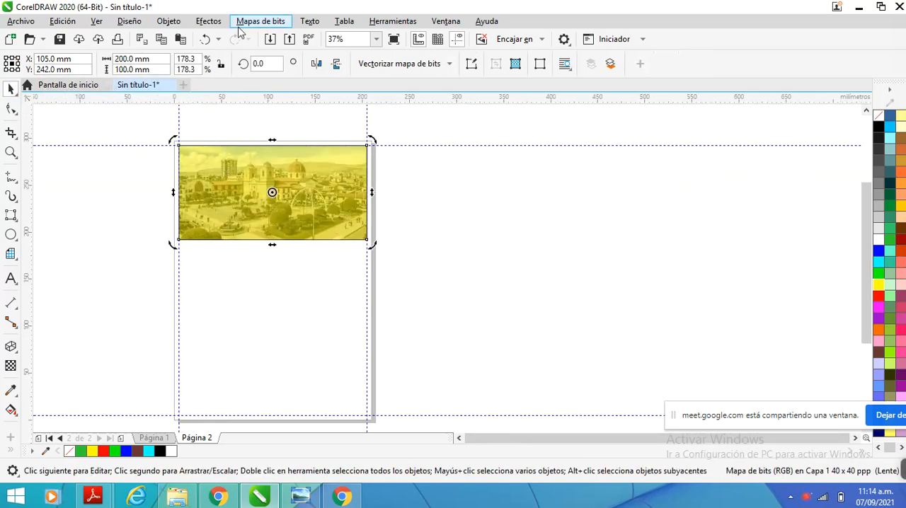
pyautogui.click(173, 26)
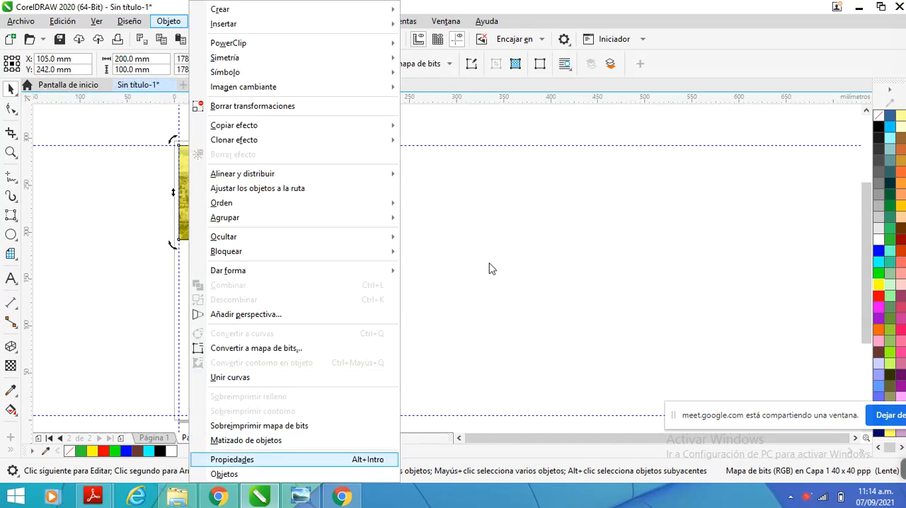
pyautogui.press('Return')
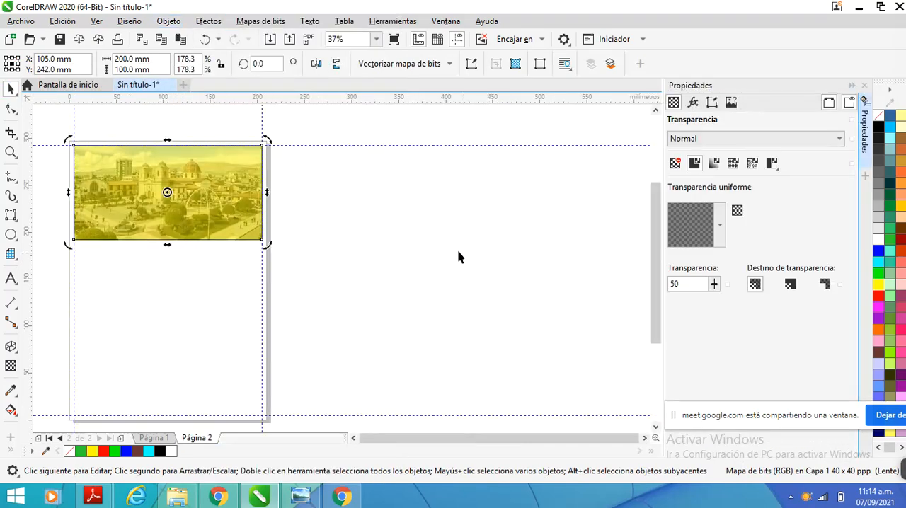
pyautogui.click(222, 210)
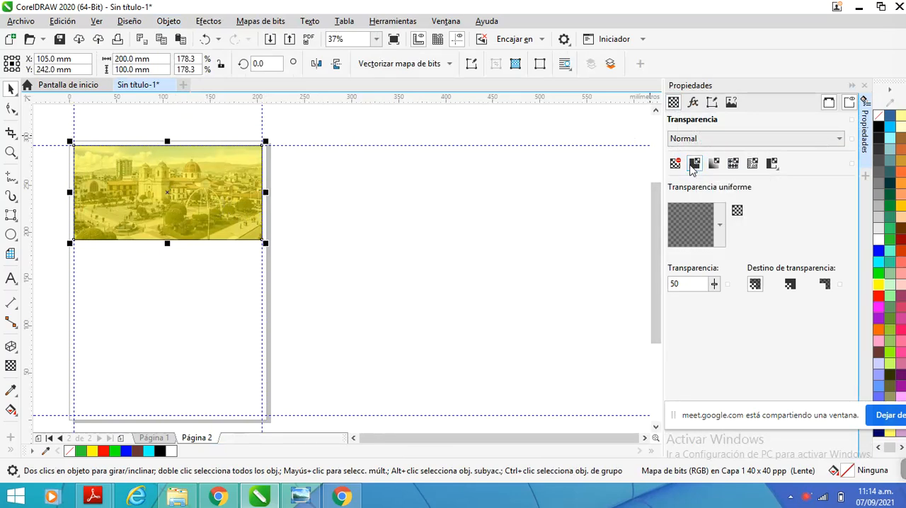
pyautogui.click(714, 284)
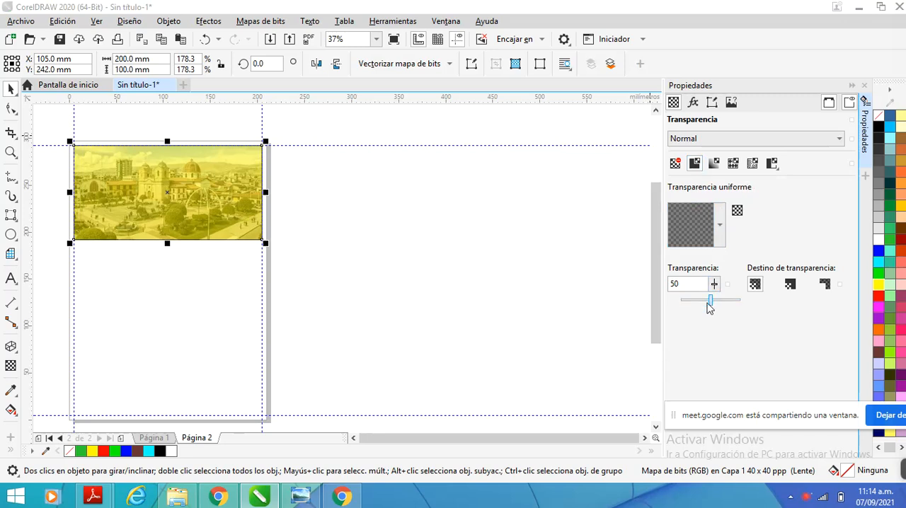
pyautogui.moveTo(712, 303)
pyautogui.mouseDown()
pyautogui.moveTo(692, 307)
pyautogui.moveTo(725, 305)
pyautogui.moveTo(688, 305)
pyautogui.moveTo(732, 307)
pyautogui.moveTo(710, 305)
pyautogui.mouseUp()
pyautogui.click(714, 284)
pyautogui.click(715, 284)
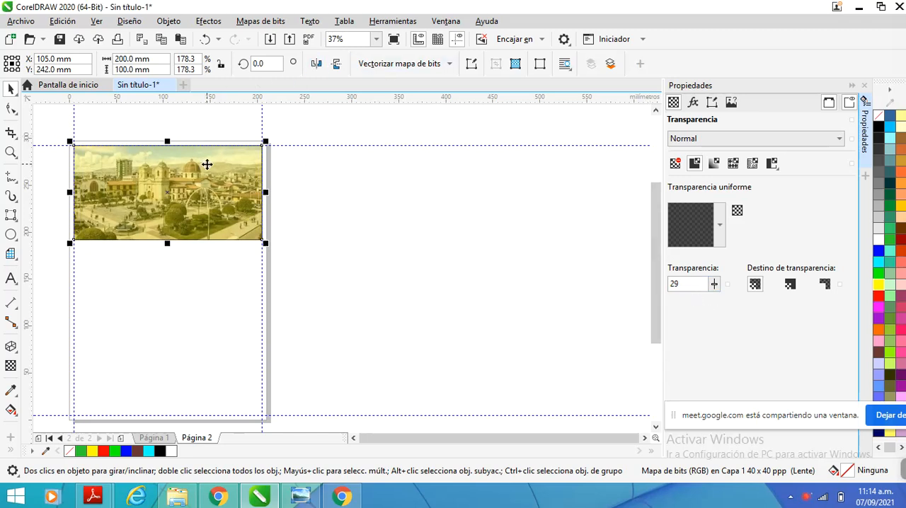
# Examine the plaza image's uniform transparency setting with the Transparency tool and close the object properties
pyautogui.click(11, 367)
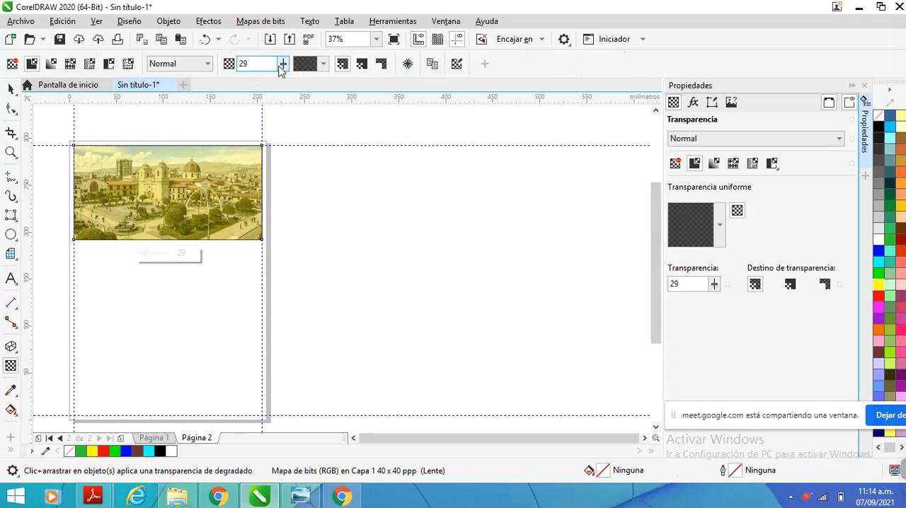
pyautogui.click(282, 64)
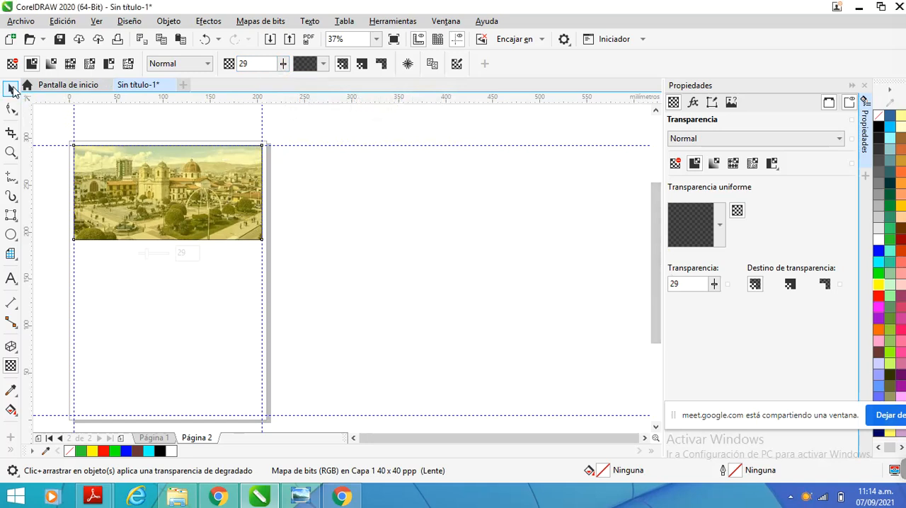
pyautogui.click(12, 90)
pyautogui.scroll(-1, 250, 191)
pyautogui.click(249, 191)
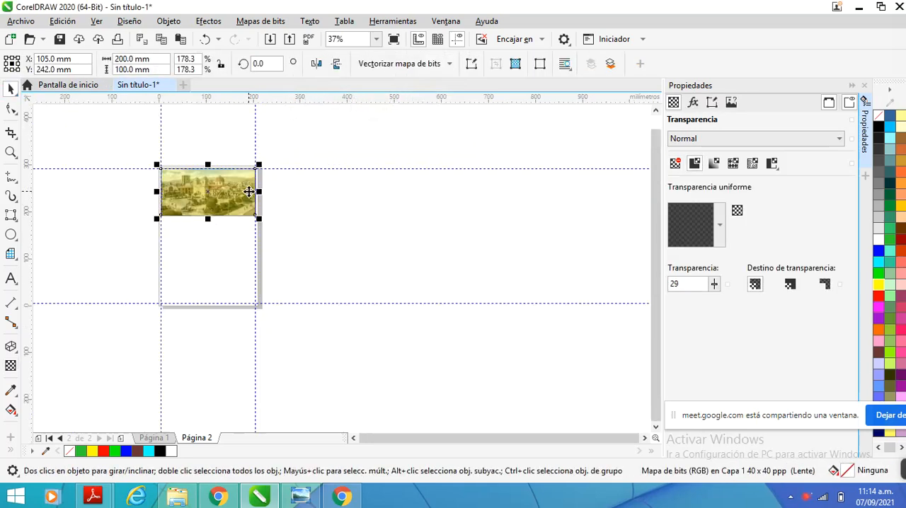
pyautogui.scroll(1, 174, 186)
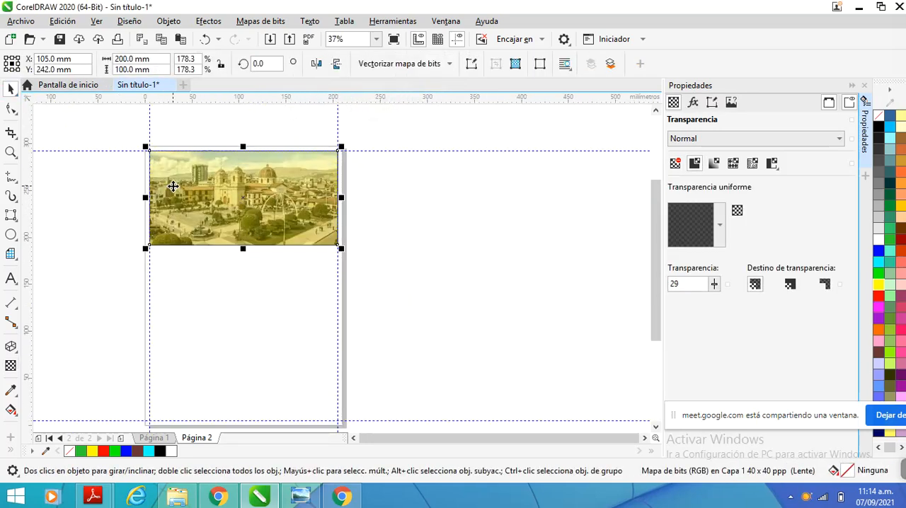
pyautogui.scroll(1, 203, 189)
pyautogui.scroll(-1, 203, 189)
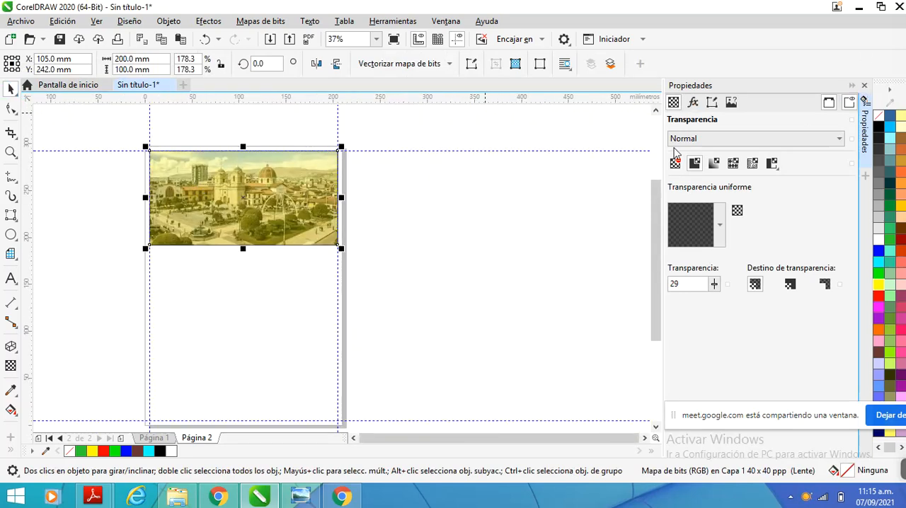
pyautogui.click(864, 87)
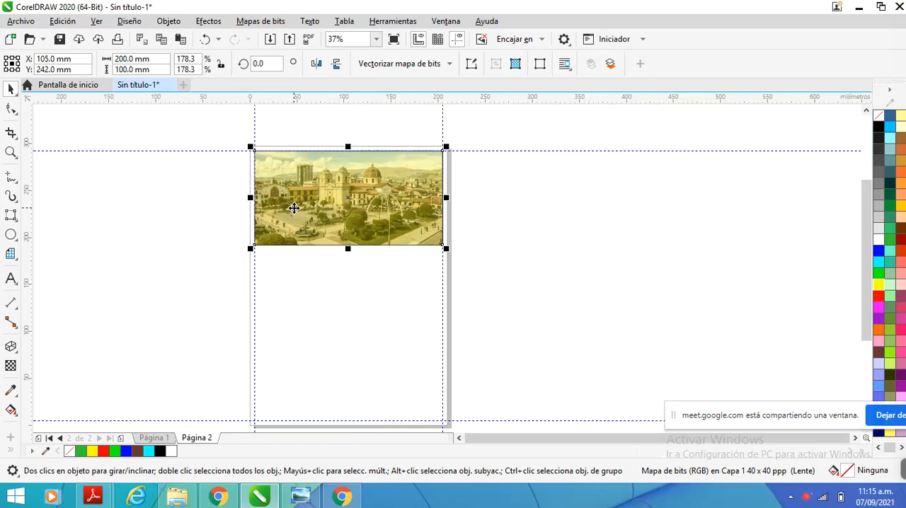
# Move the plaza image about 92 mm down off the yellow rectangle and fill the rectangle with black
pyautogui.moveTo(294, 207); pyautogui.dragTo(303, 248)
pyautogui.moveTo(303, 251); pyautogui.dragTo(301, 288)
pyautogui.click(309, 183)
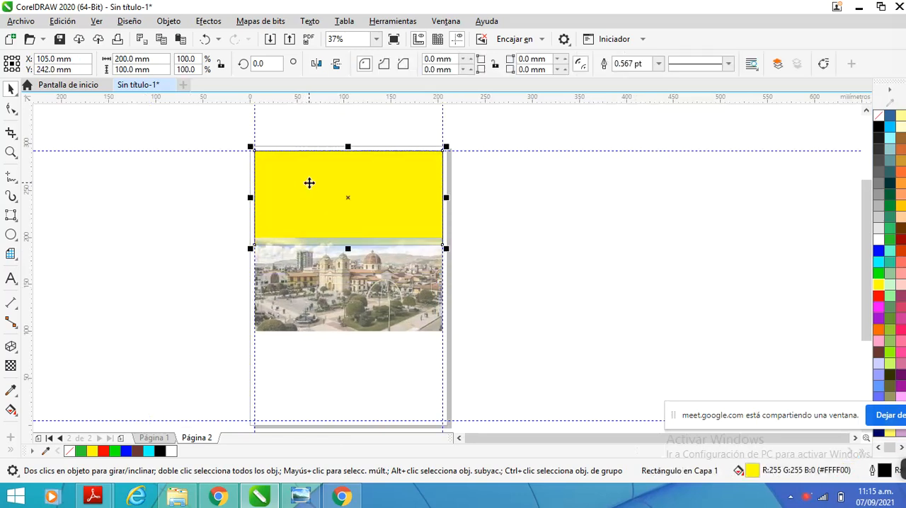
pyautogui.click(878, 127)
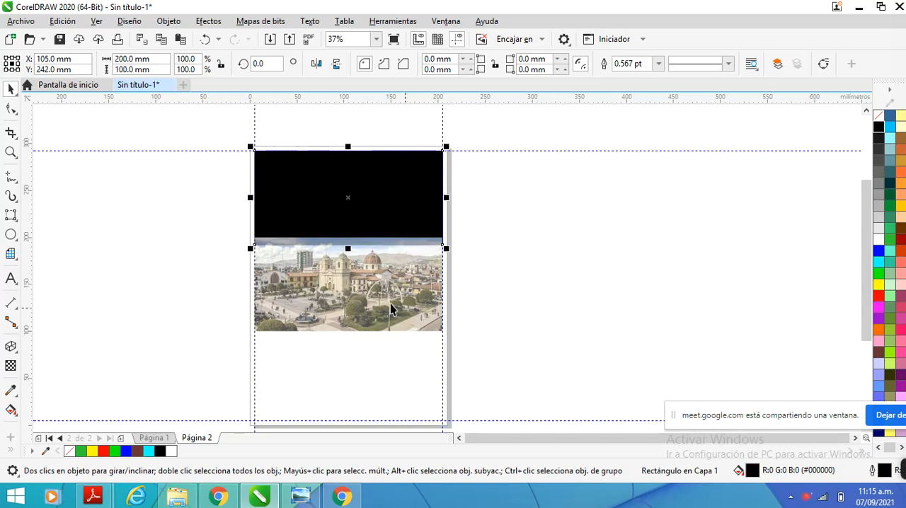
# Move the plaza image back over the black rectangle, aligning its top edge with the upper margin guideline
pyautogui.click(316, 265)
pyautogui.click(256, 236)
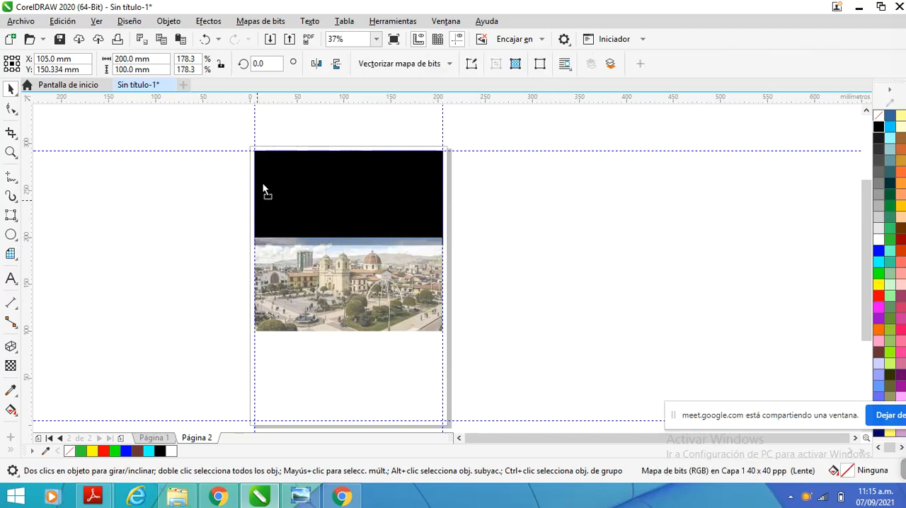
pyautogui.click(275, 273)
pyautogui.moveTo(259, 236); pyautogui.dragTo(256, 151)
pyautogui.click(201, 197)
pyautogui.scroll(1, 326, 174)
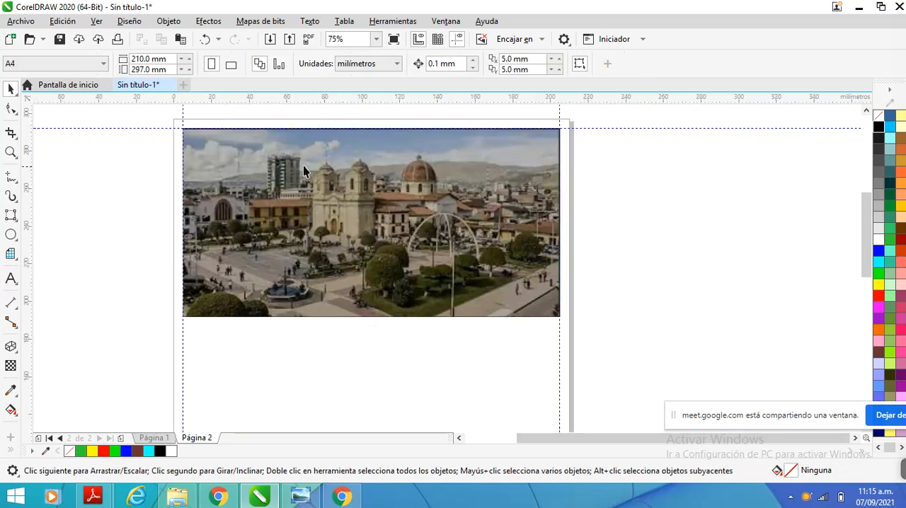
pyautogui.scroll(-1, 240, 152)
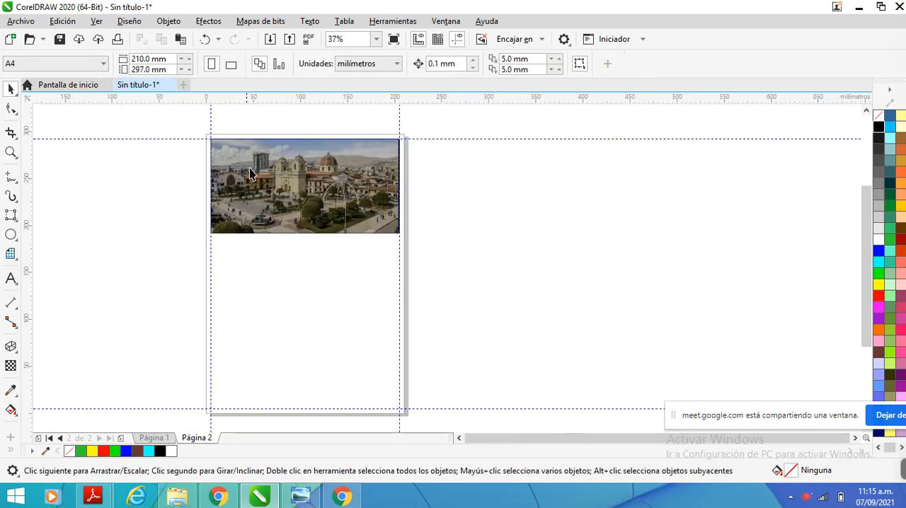
# Set the plaza image's uniform transparency to 16 with the Transparency tool and deselect the image
pyautogui.click(288, 167)
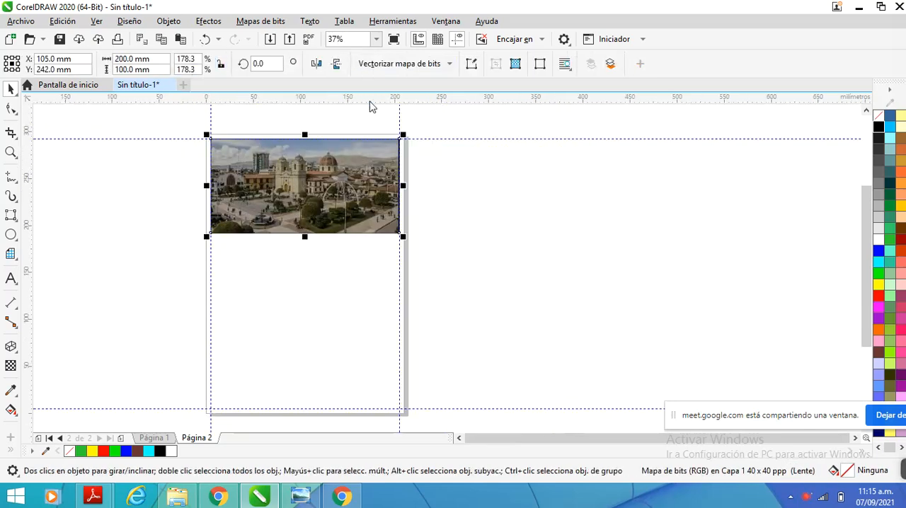
pyautogui.click(11, 368)
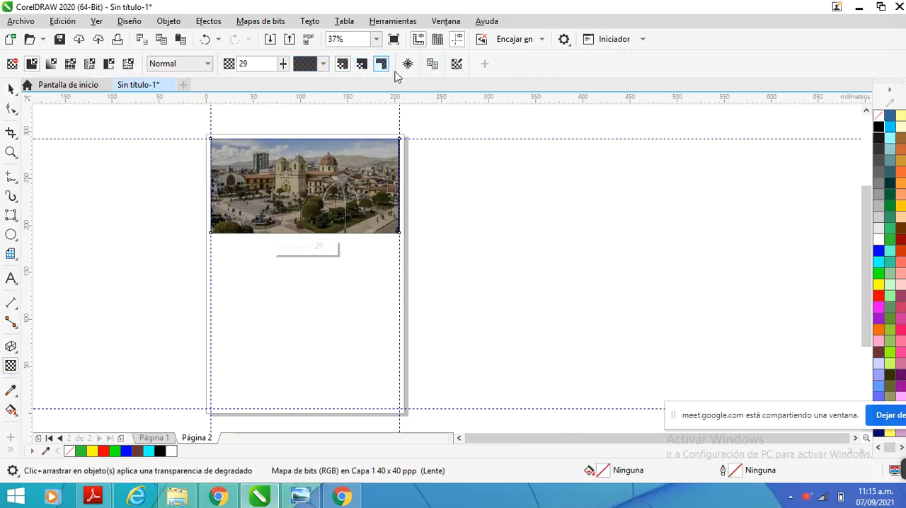
pyautogui.click(282, 66)
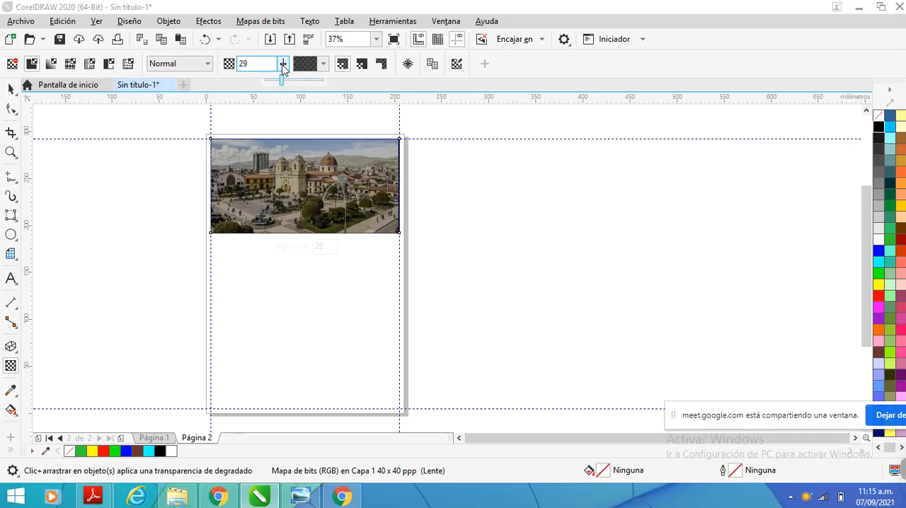
pyautogui.moveTo(281, 80); pyautogui.dragTo(275, 84)
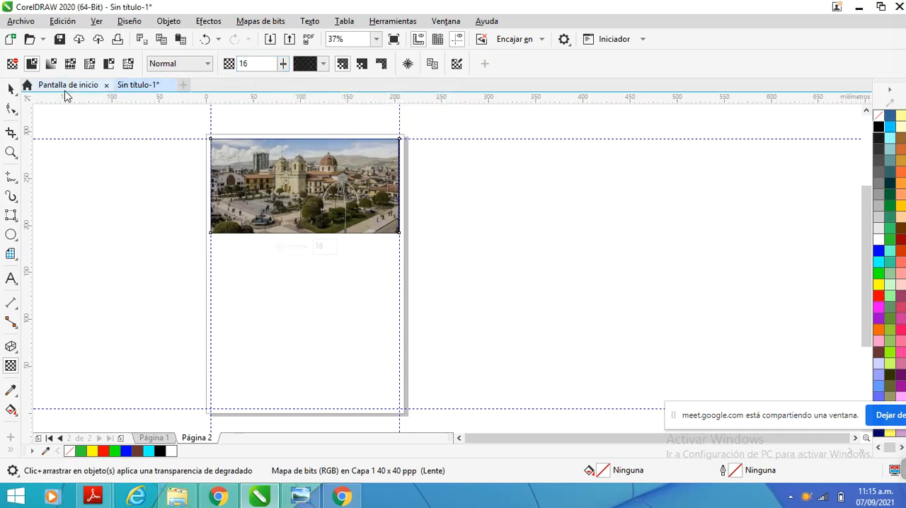
pyautogui.click(12, 89)
pyautogui.click(354, 264)
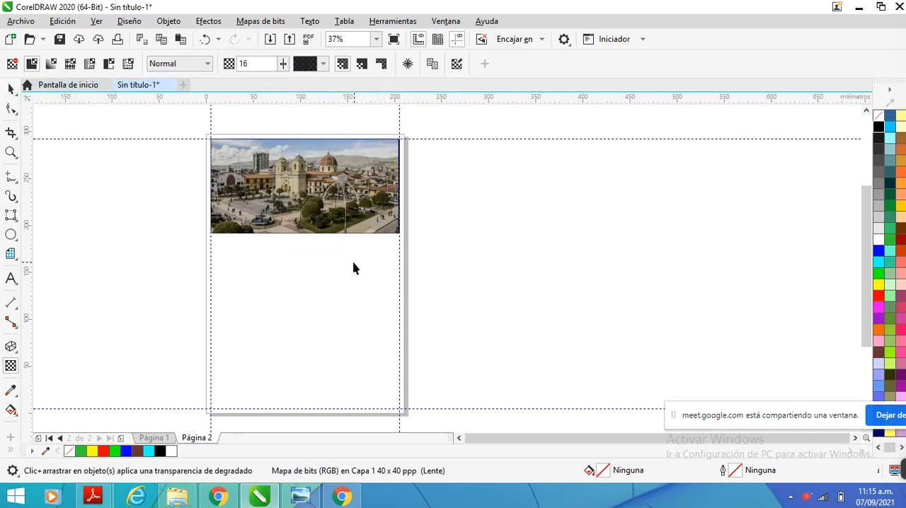
# Add the artistic text HUANCAYO below the plaza image and set its font to Aharoni
pyautogui.click(11, 278)
pyautogui.click(301, 276)
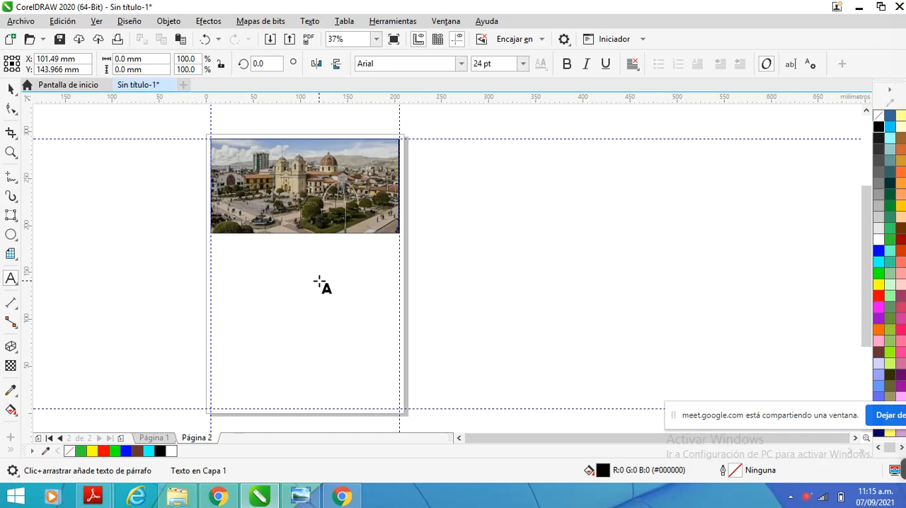
pyautogui.write('H')
pyautogui.press('BackSpace')
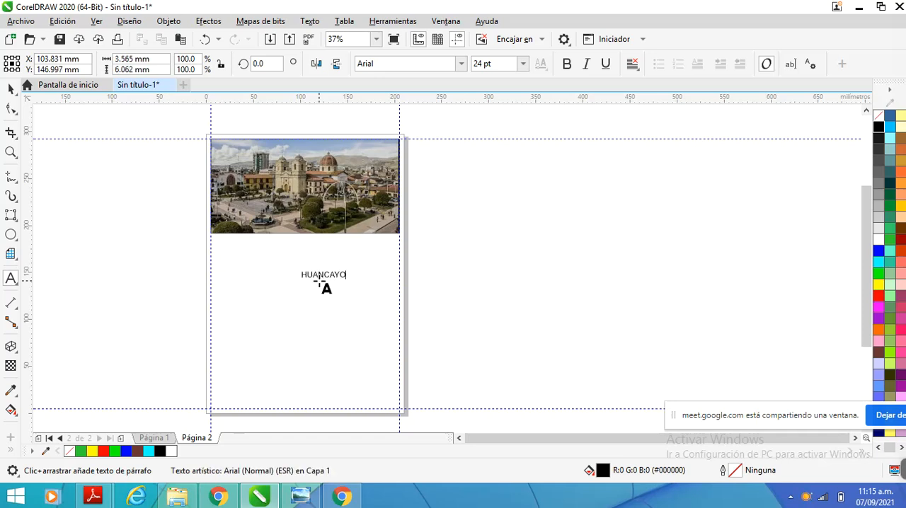
pyautogui.write('HUANCAYO')
pyautogui.hotkey('ctrl', 'space')
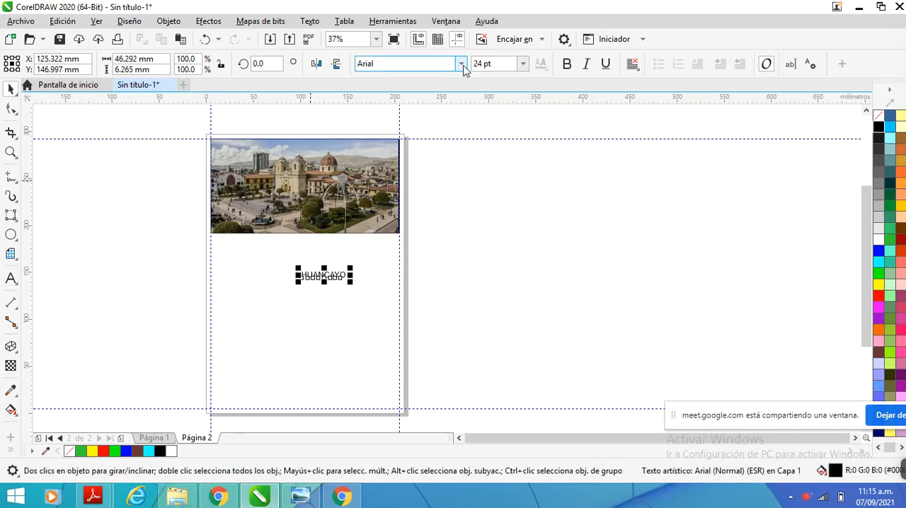
pyautogui.click(462, 64)
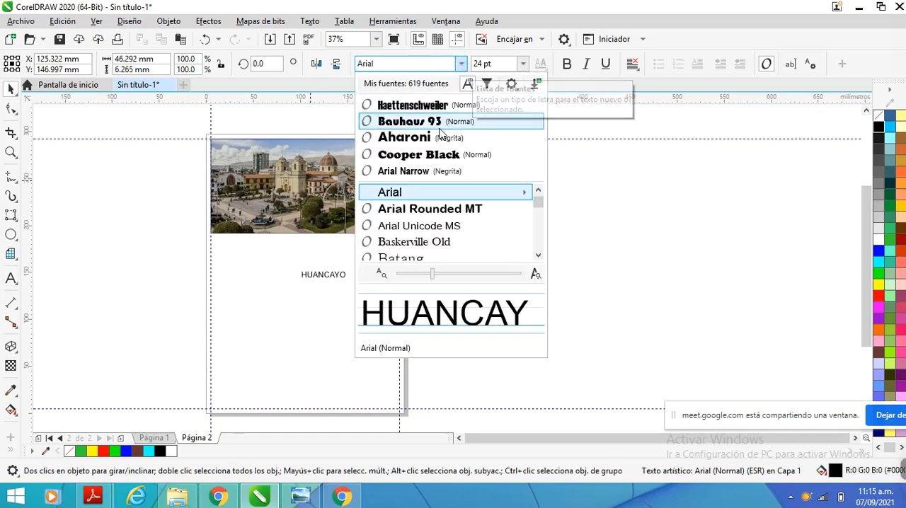
pyautogui.click(439, 139)
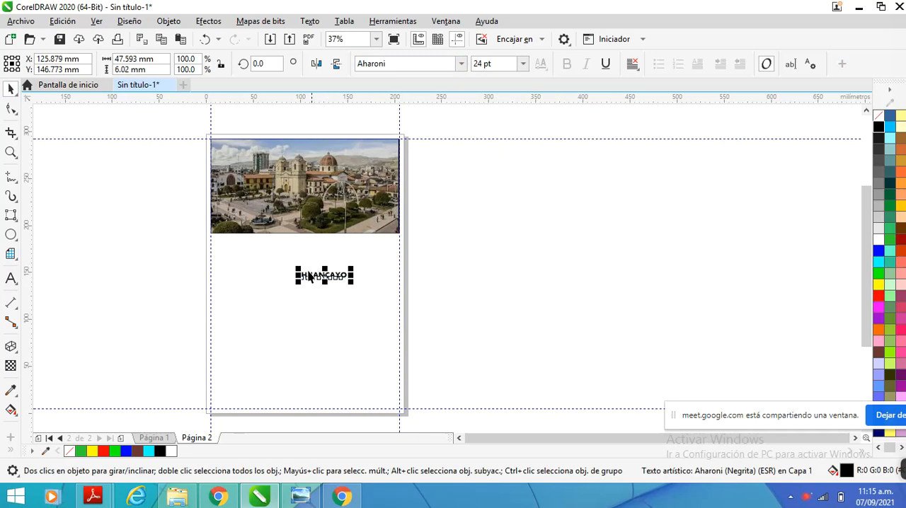
# Place the HUANCAYO text inside the plaza image's lower right corner and fill it with white
pyautogui.moveTo(336, 277); pyautogui.dragTo(378, 223)
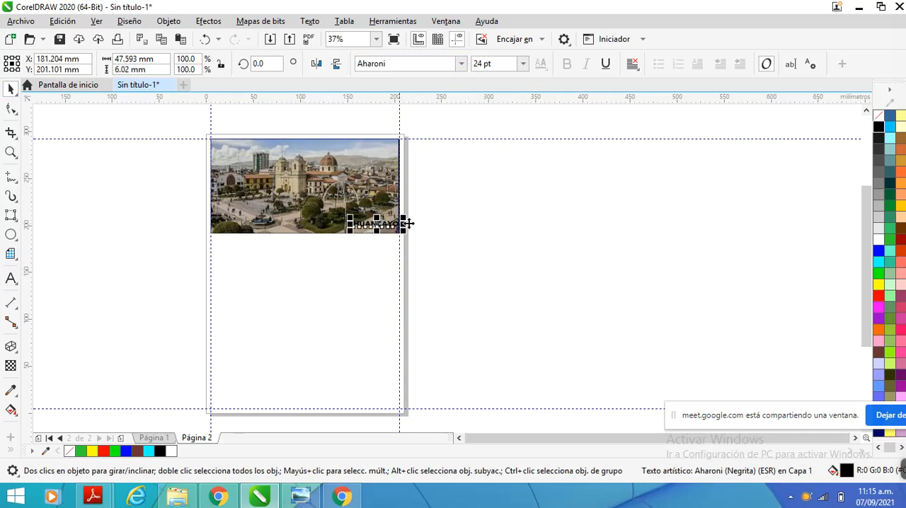
pyautogui.click(880, 238)
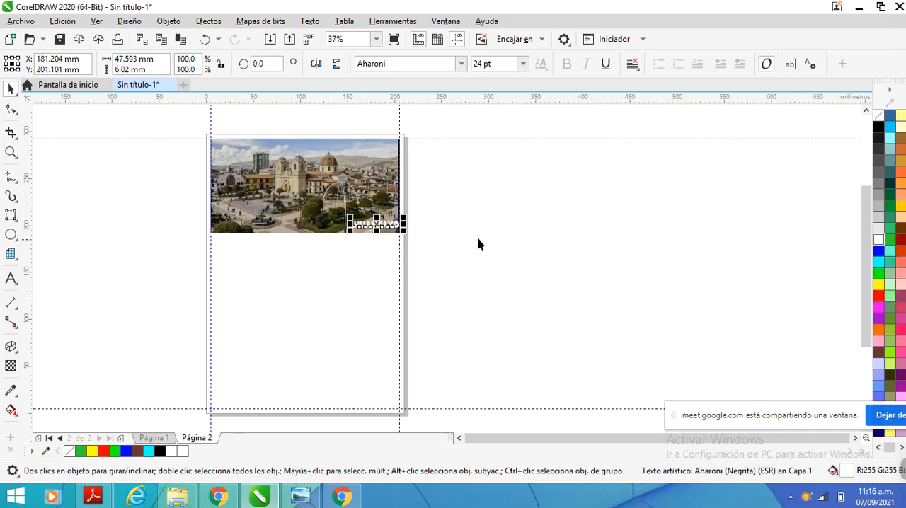
pyautogui.scroll(2, 419, 234)
pyautogui.moveTo(354, 220); pyautogui.dragTo(342, 218)
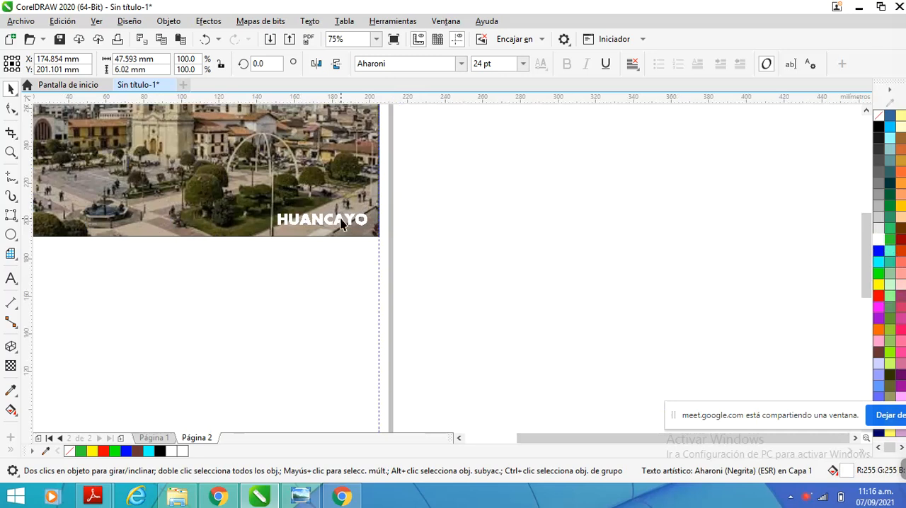
pyautogui.click(309, 264)
pyautogui.scroll(-2, 359, 216)
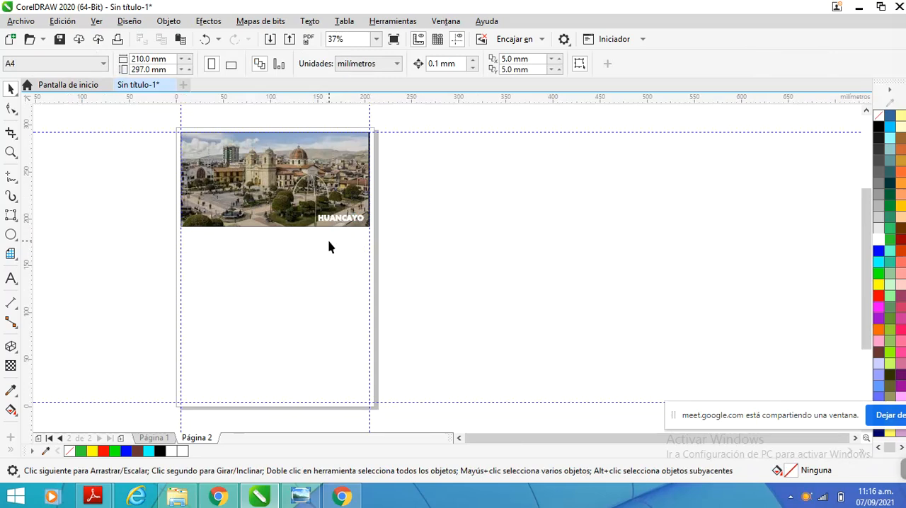
# Draw a table with 5 rows and 3 columns, about 91 × 68 mm, below the plaza image
pyautogui.click(16, 288)
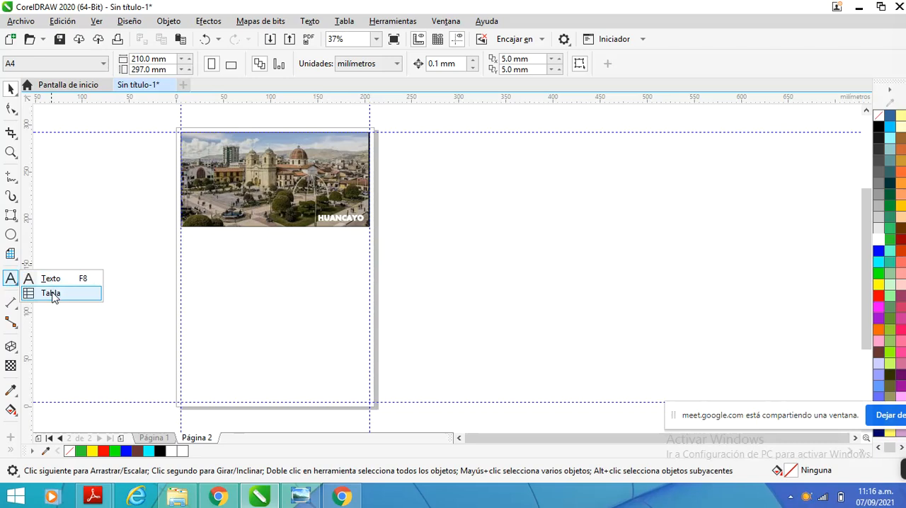
pyautogui.click(52, 294)
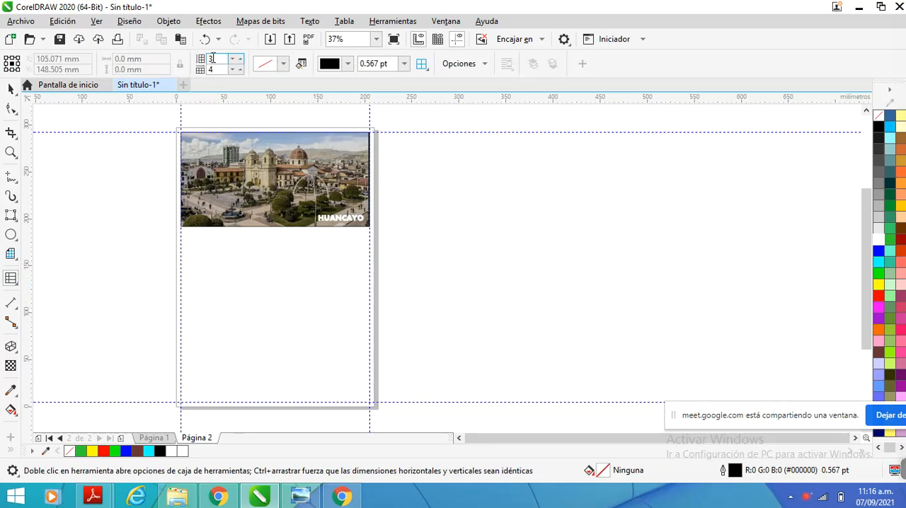
pyautogui.doubleClick(211, 59)
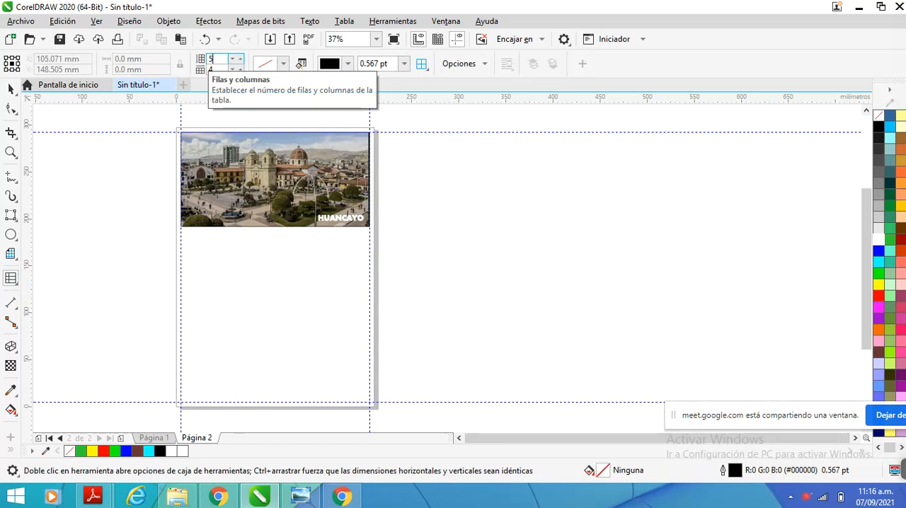
pyautogui.write('5')
pyautogui.doubleClick(210, 70)
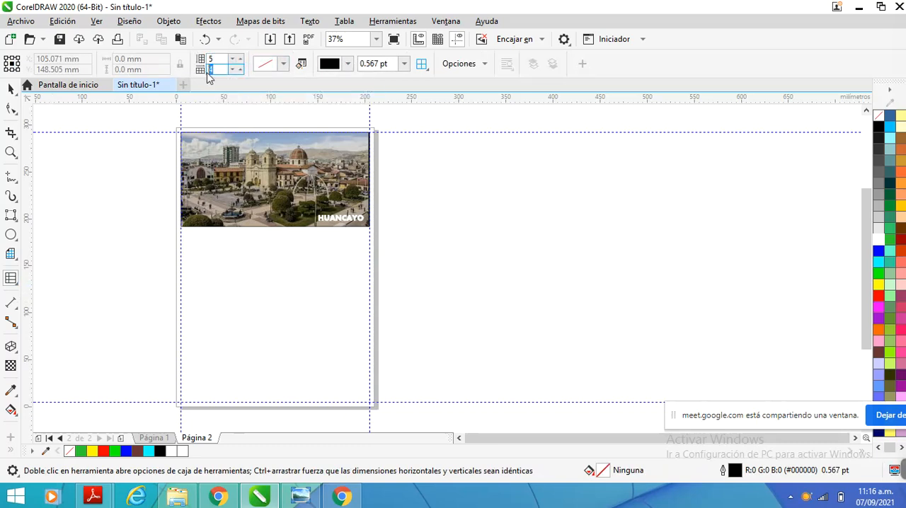
pyautogui.write('3')
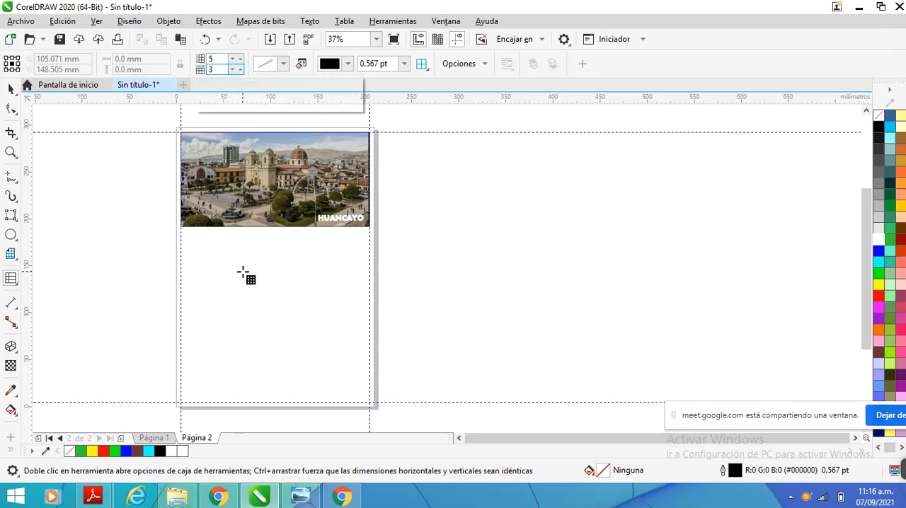
pyautogui.moveTo(210, 263); pyautogui.dragTo(298, 330)
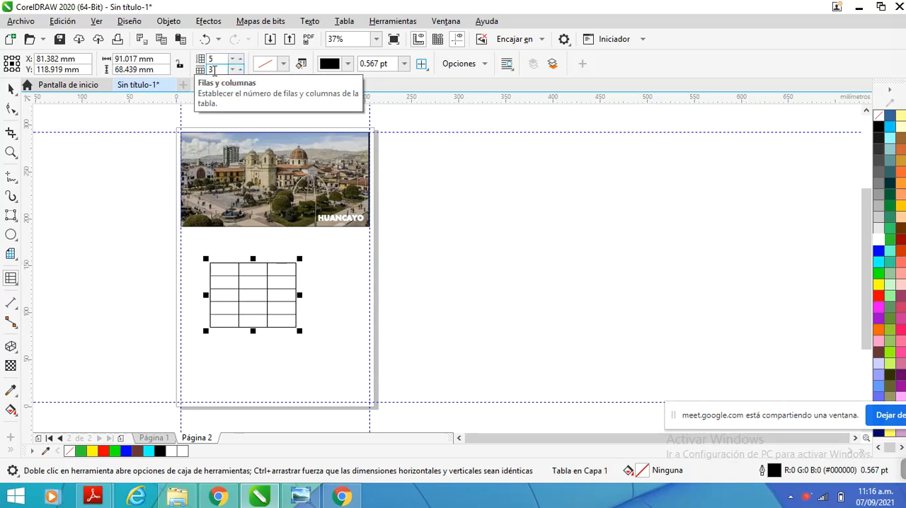
pyautogui.doubleClick(210, 70)
pyautogui.doubleClick(210, 60)
pyautogui.write('3')
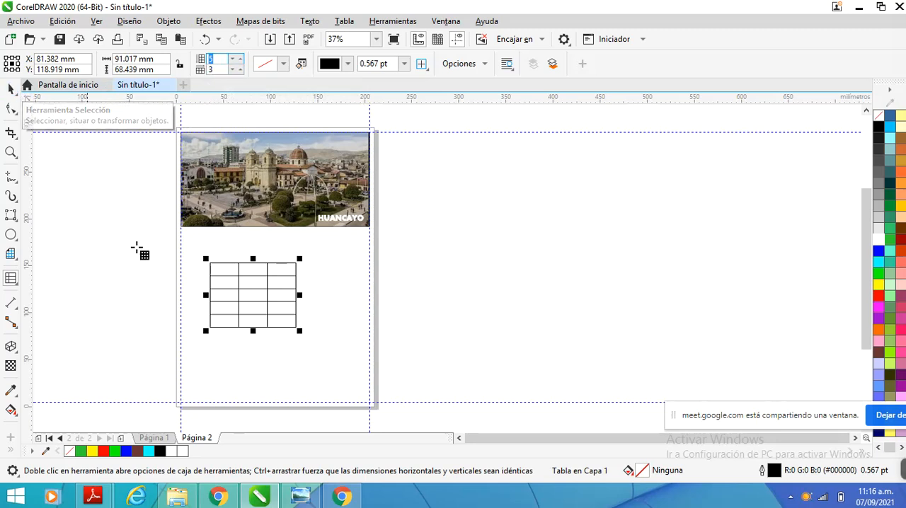
# On page 1, draw a 3-column, 4-row graph paper grid about 95 × 87 mm beside the page and delete it
pyautogui.click(156, 438)
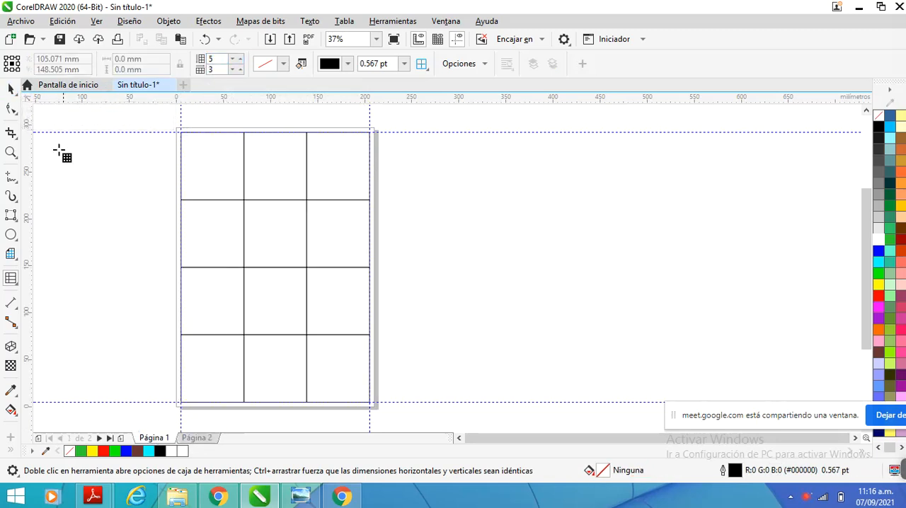
pyautogui.click(10, 89)
pyautogui.click(189, 167)
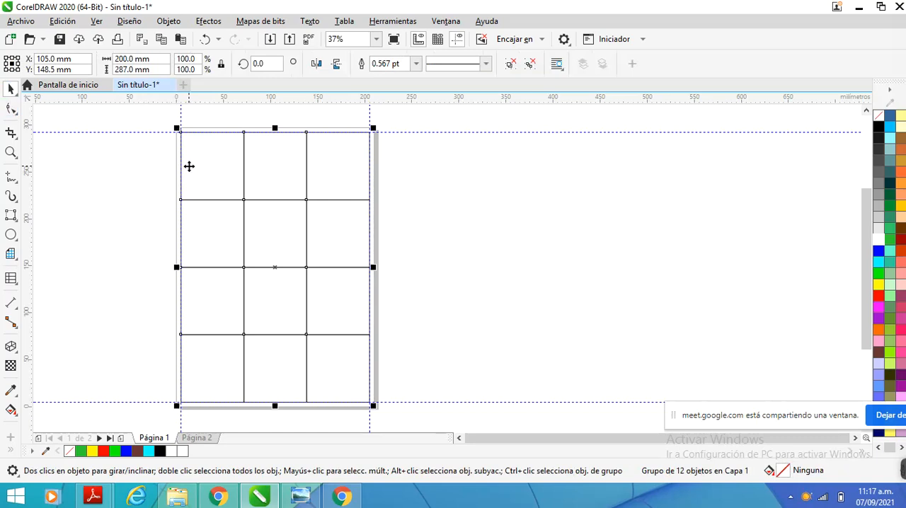
pyautogui.click(10, 253)
pyautogui.moveTo(442, 214); pyautogui.dragTo(532, 297)
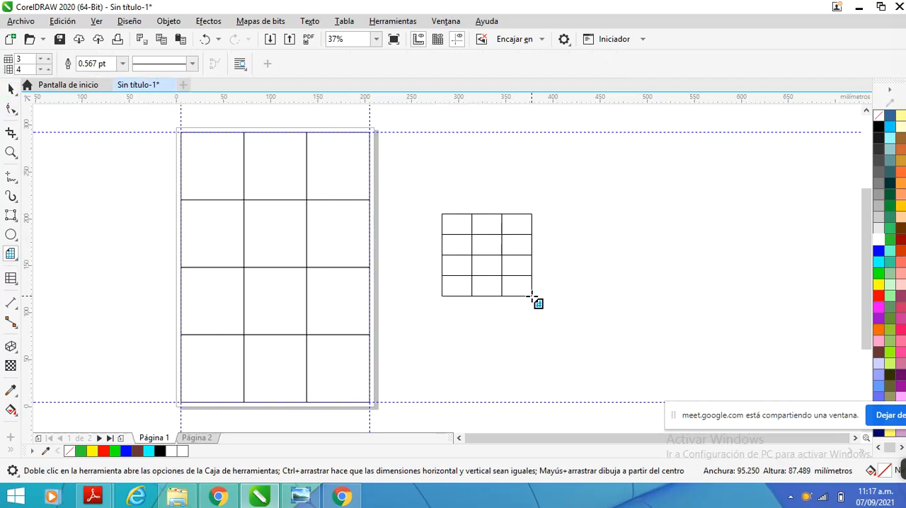
pyautogui.moveTo(532, 297); pyautogui.dragTo(533, 297)
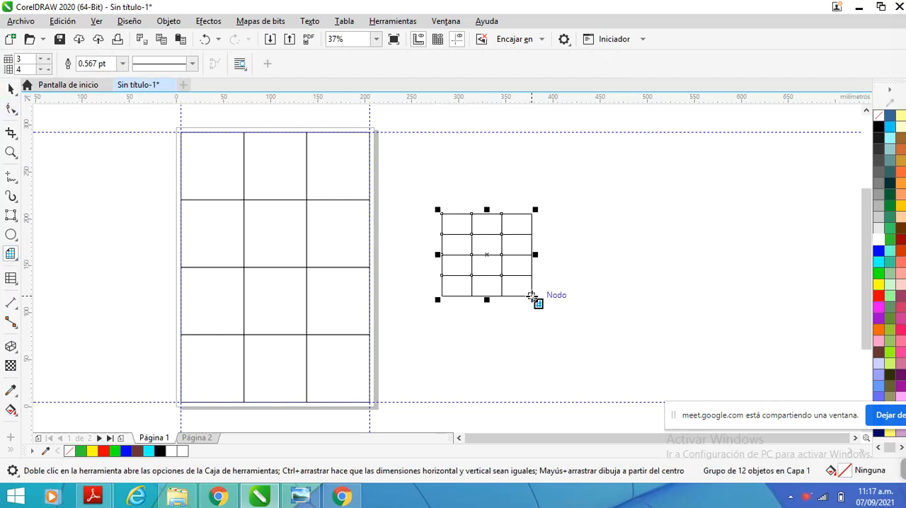
pyautogui.press('Delete')
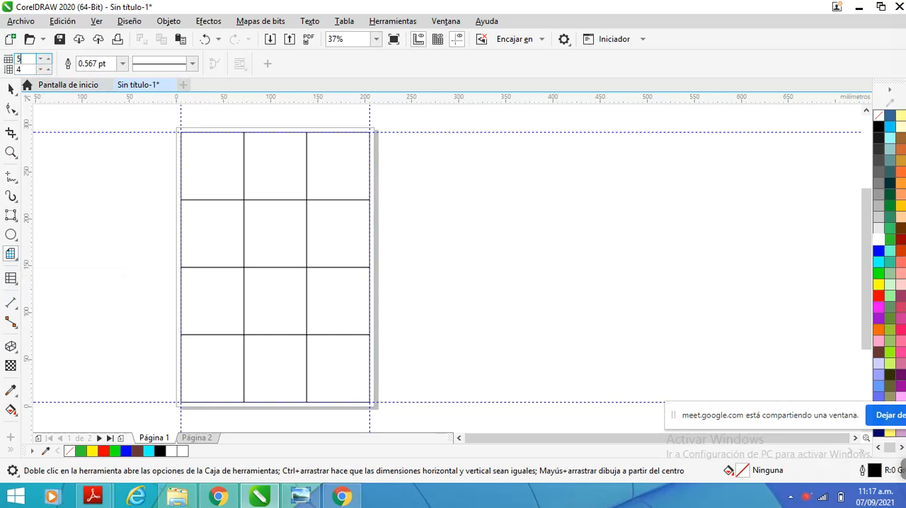
# Draw a graph paper grid with 5 columns and 2 rows beside page 1, and delete it
pyautogui.press('Tab')
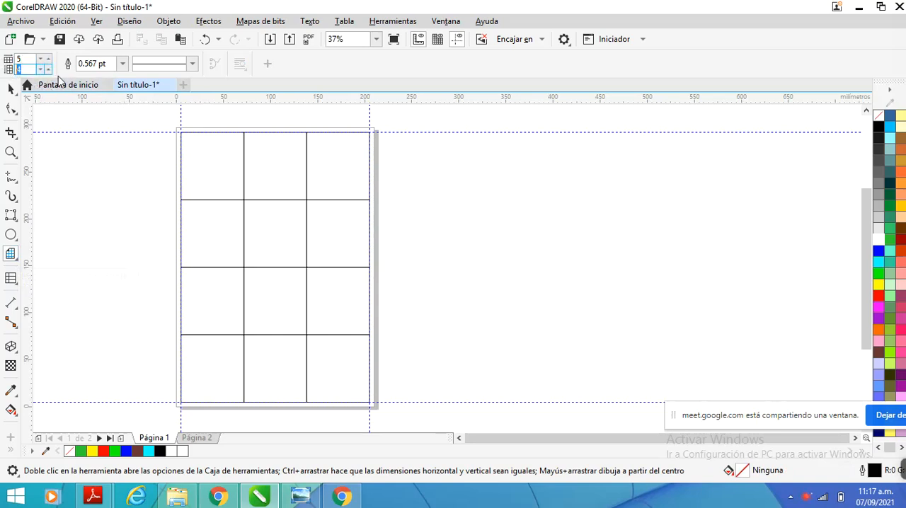
pyautogui.write('2')
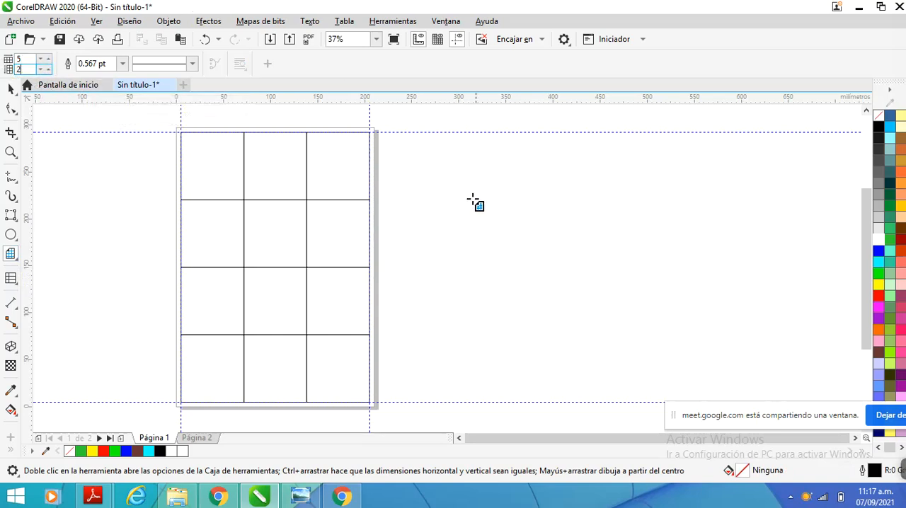
pyautogui.moveTo(468, 201); pyautogui.dragTo(574, 241)
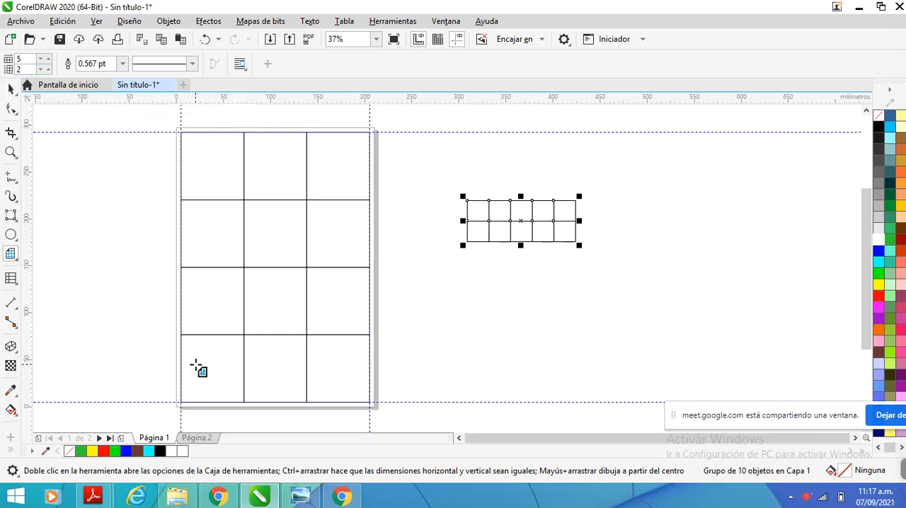
pyautogui.press('Delete')
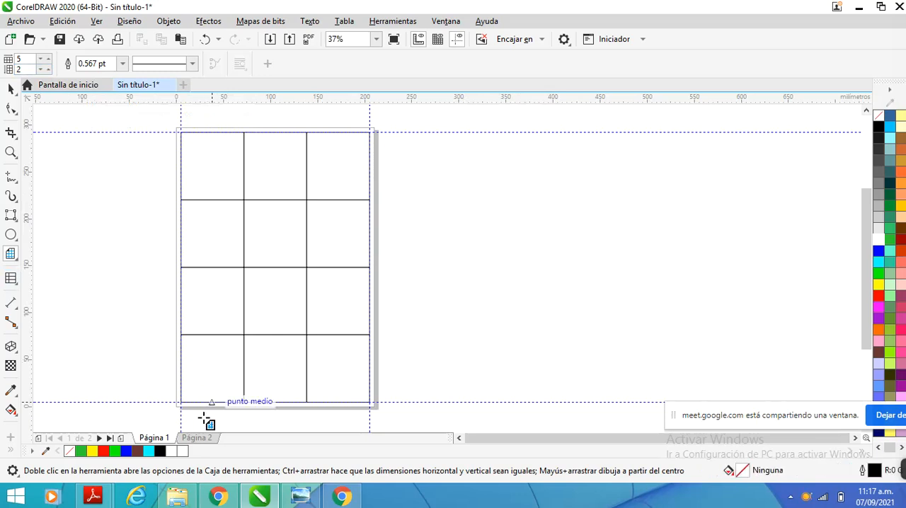
# Return to page 2 and delete the table below the plaza image
pyautogui.click(193, 437)
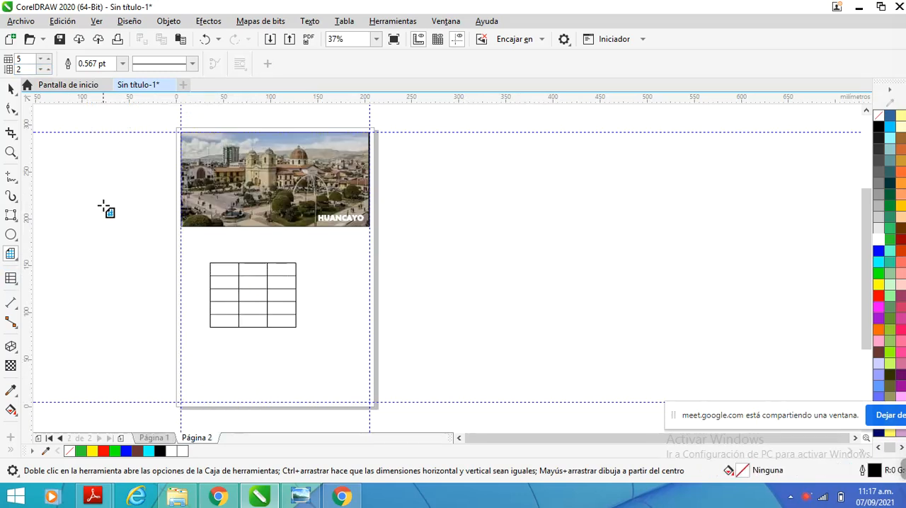
pyautogui.click(11, 90)
pyautogui.click(239, 278)
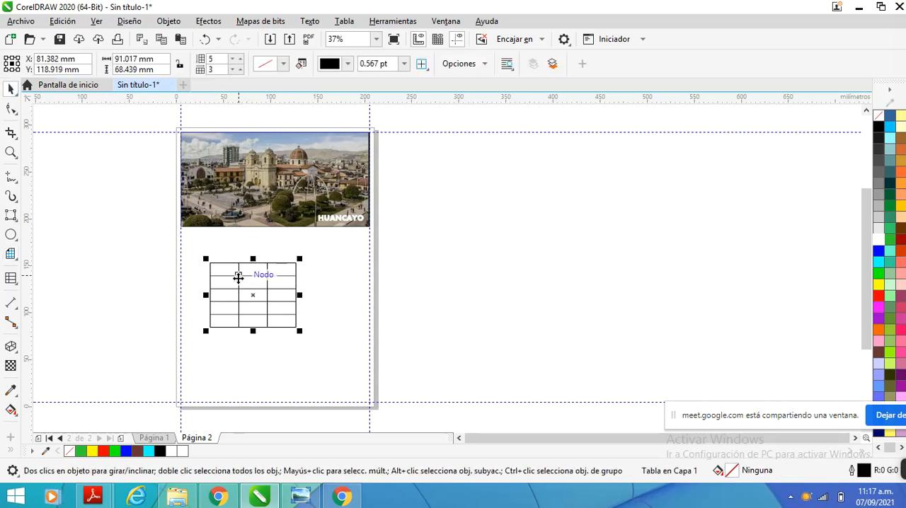
pyautogui.press('Delete')
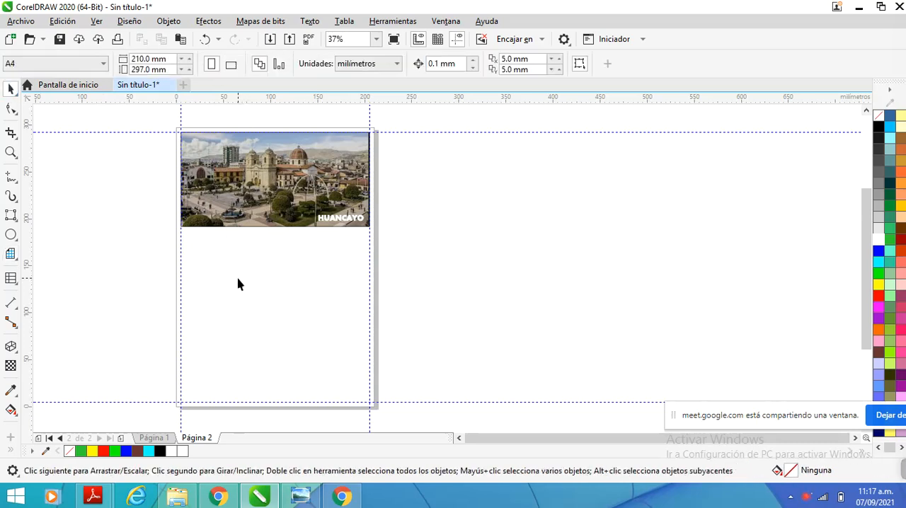
# Draw a new table with 5 rows and 3 columns, about 118 × 79 mm, below the plaza image
pyautogui.click(18, 286)
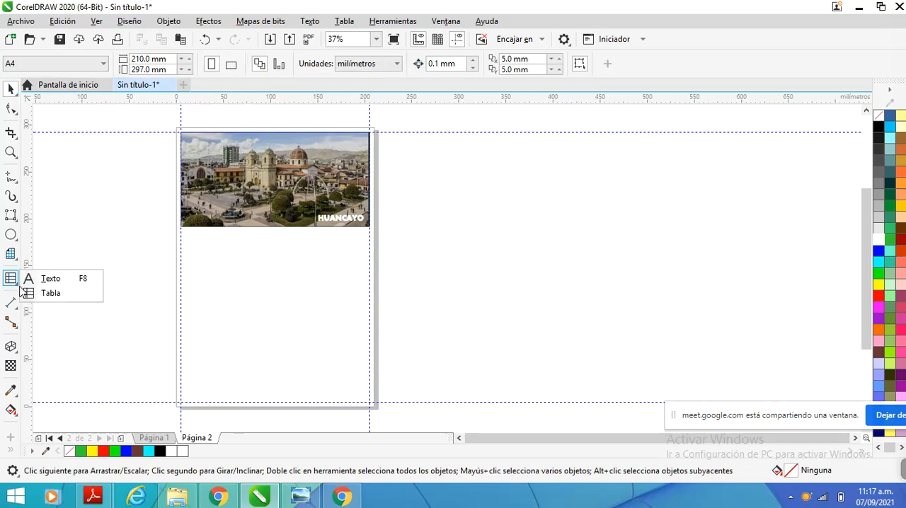
pyautogui.click(49, 293)
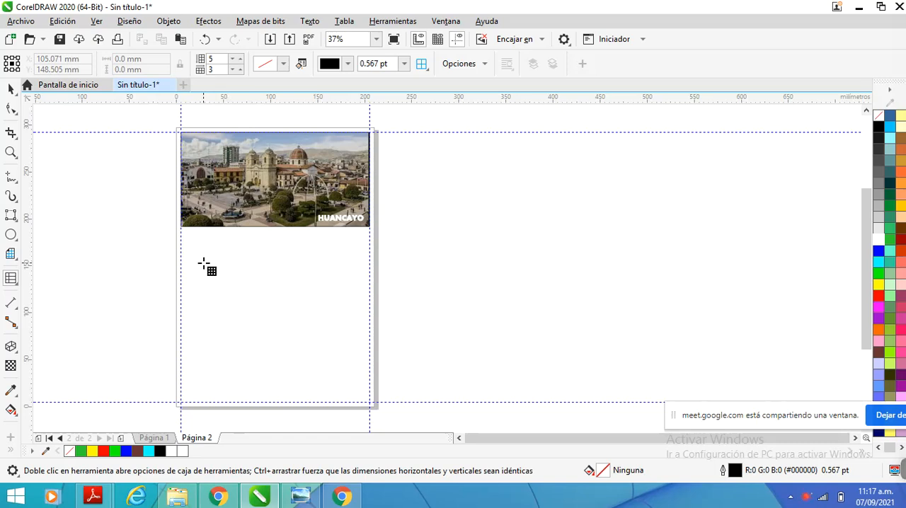
pyautogui.moveTo(204, 263); pyautogui.dragTo(315, 339)
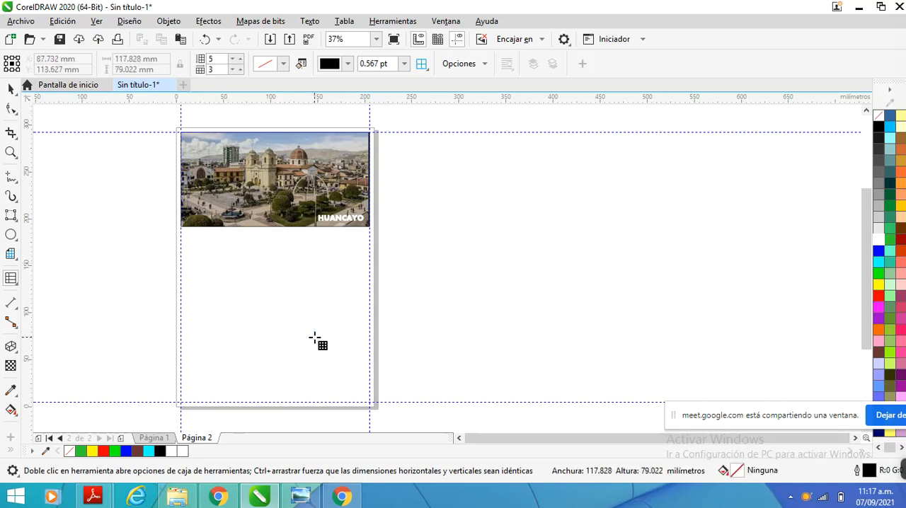
# Change the table to 2 rows and 4 columns
pyautogui.click(225, 61)
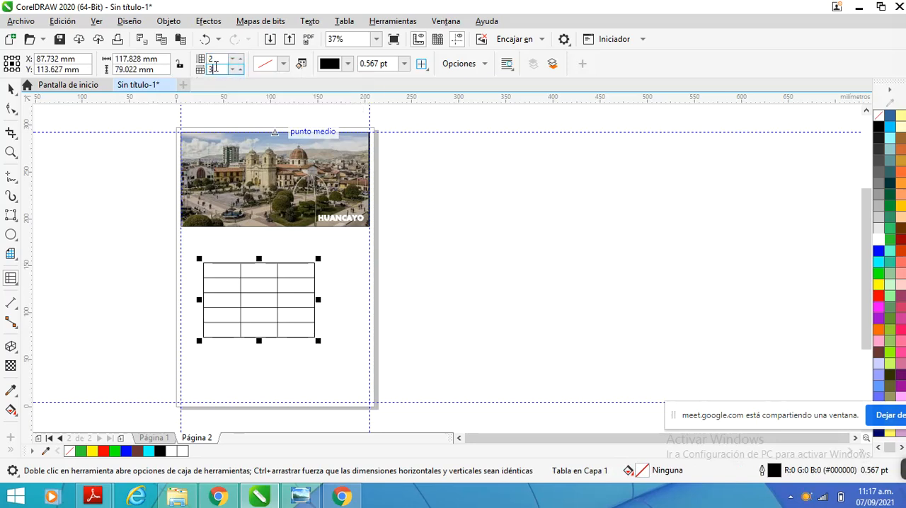
pyautogui.click(211, 68)
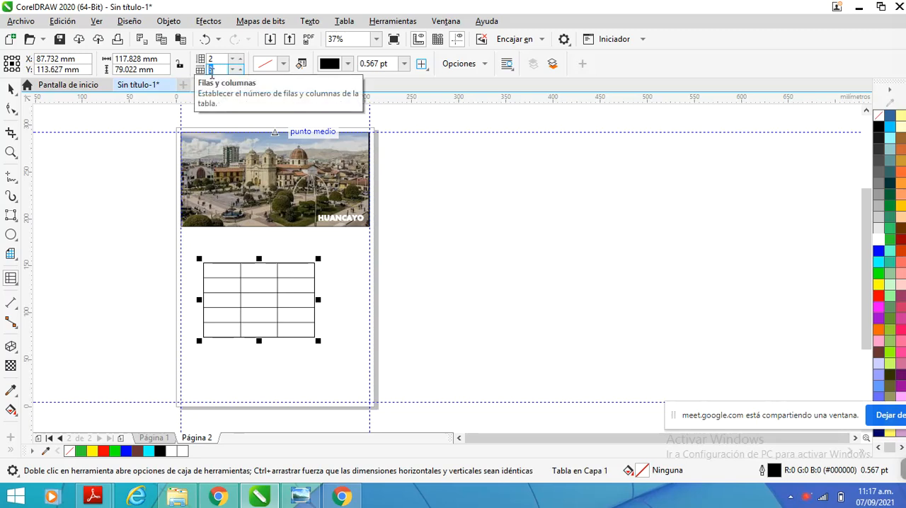
pyautogui.write('4')
pyautogui.press('Return')
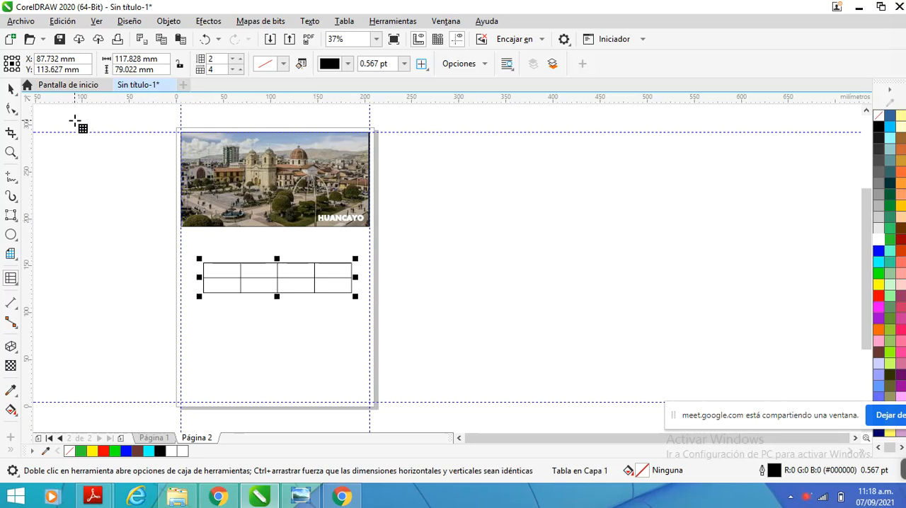
# Set the table to 5 rows and 3 columns
pyautogui.doubleClick(219, 68)
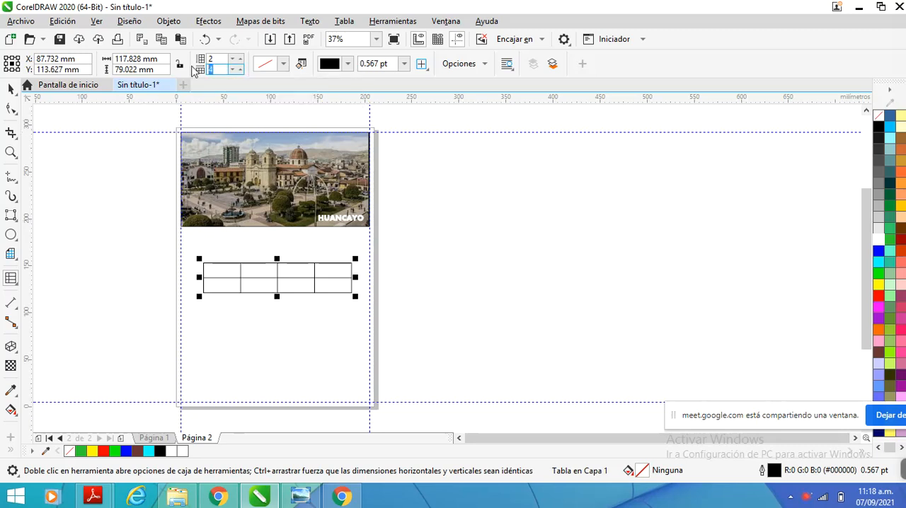
pyautogui.write('3')
pyautogui.moveTo(216, 59); pyautogui.dragTo(184, 61)
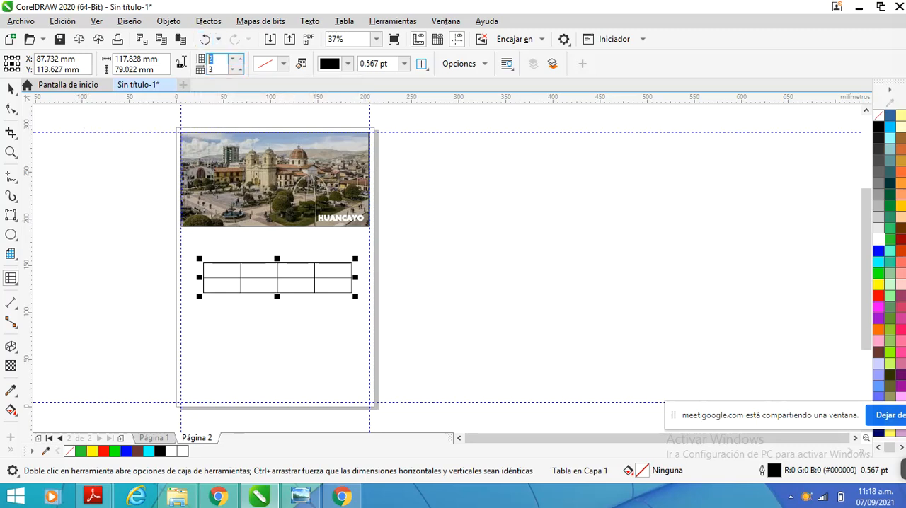
pyautogui.write('5')
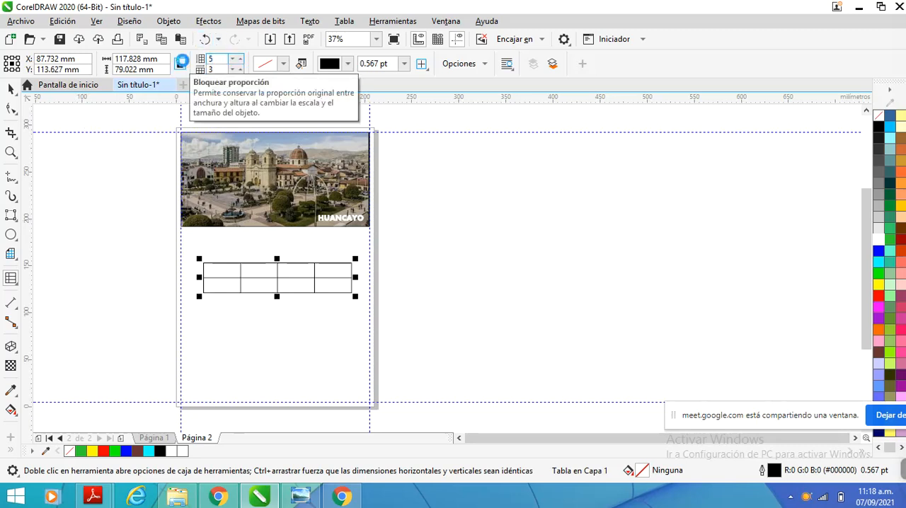
pyautogui.press('Return')
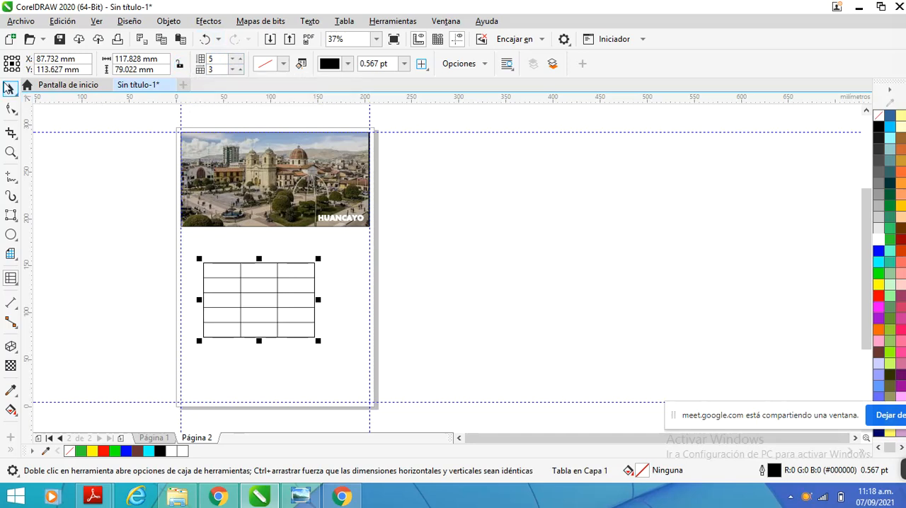
# Shift the table slightly toward the page's upper left and stretch it to about 153 × 121 mm
pyautogui.click(10, 88)
pyautogui.moveTo(229, 269); pyautogui.dragTo(224, 265)
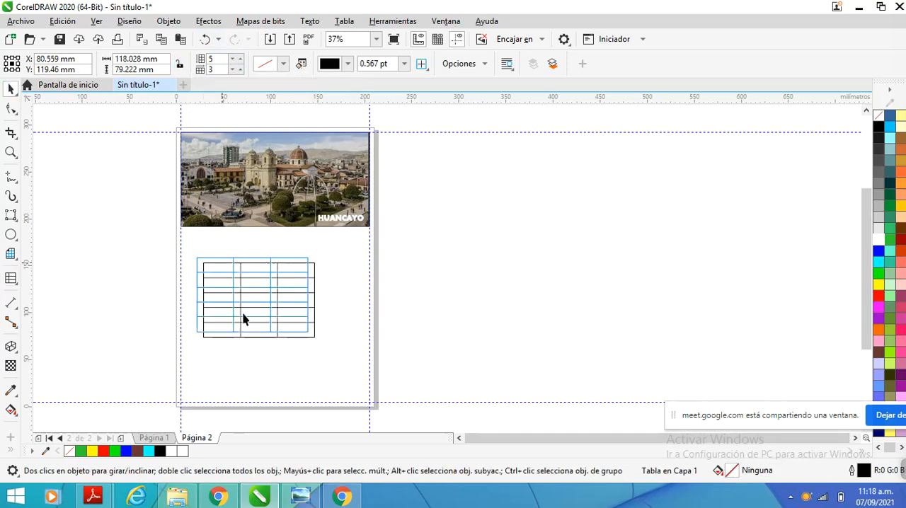
pyautogui.moveTo(252, 335); pyautogui.dragTo(252, 375)
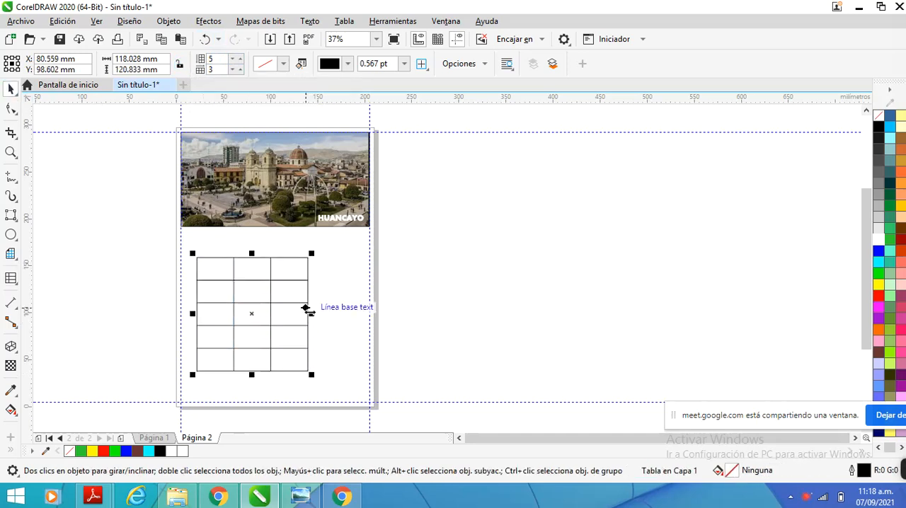
pyautogui.moveTo(311, 314); pyautogui.dragTo(345, 314)
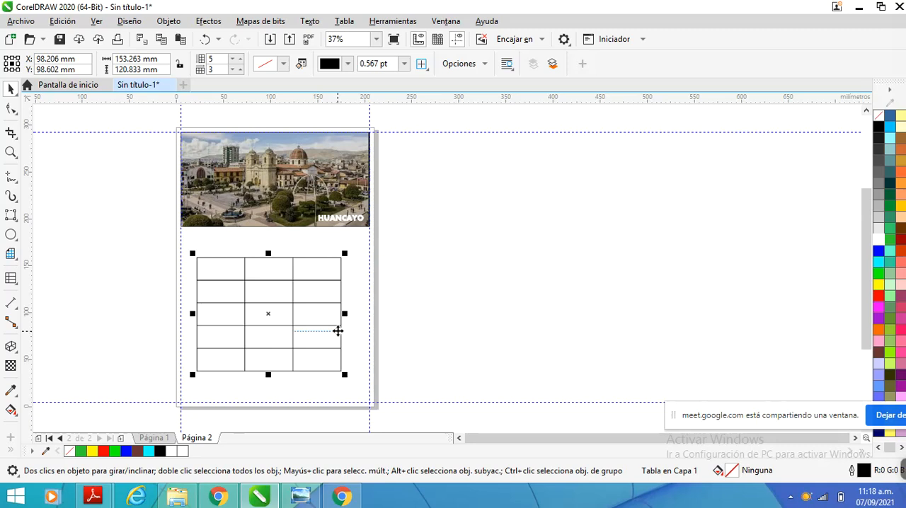
# Set the table's border width to 2.0 pt
pyautogui.click(404, 63)
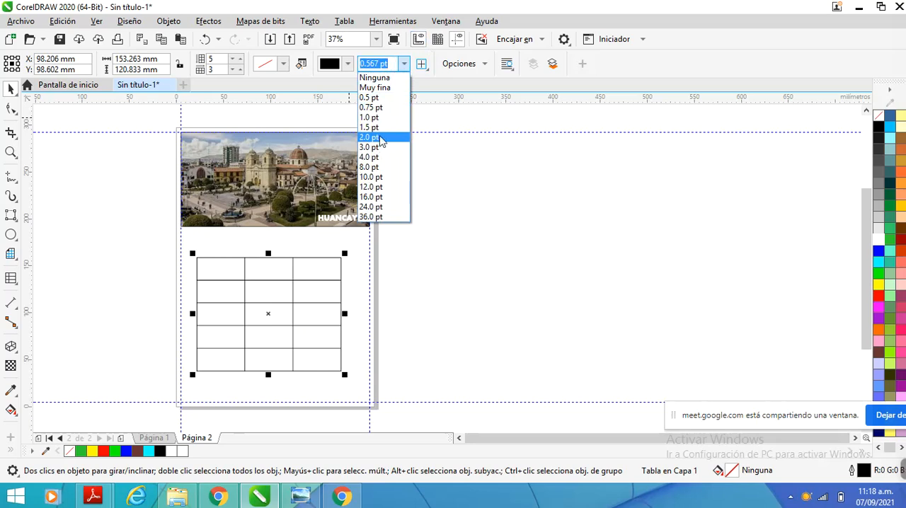
pyautogui.click(439, 235)
pyautogui.click(10, 89)
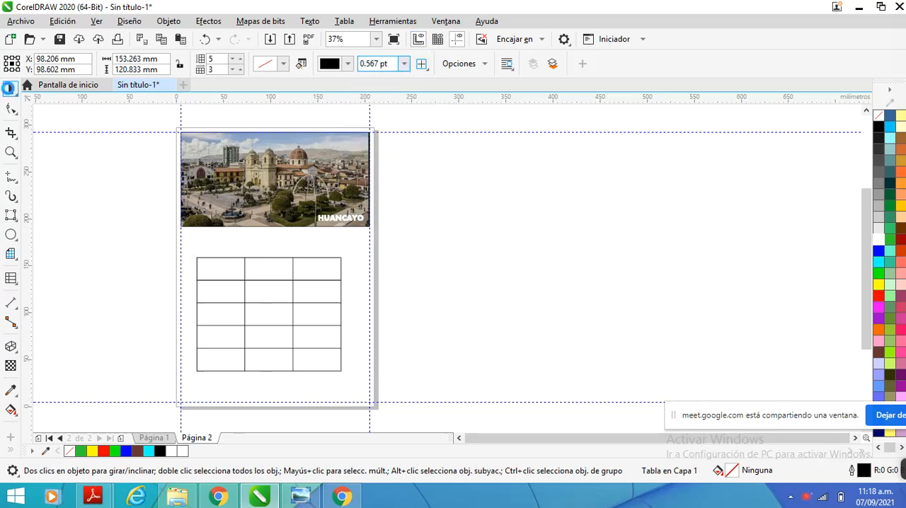
pyautogui.click(249, 281)
pyautogui.click(403, 64)
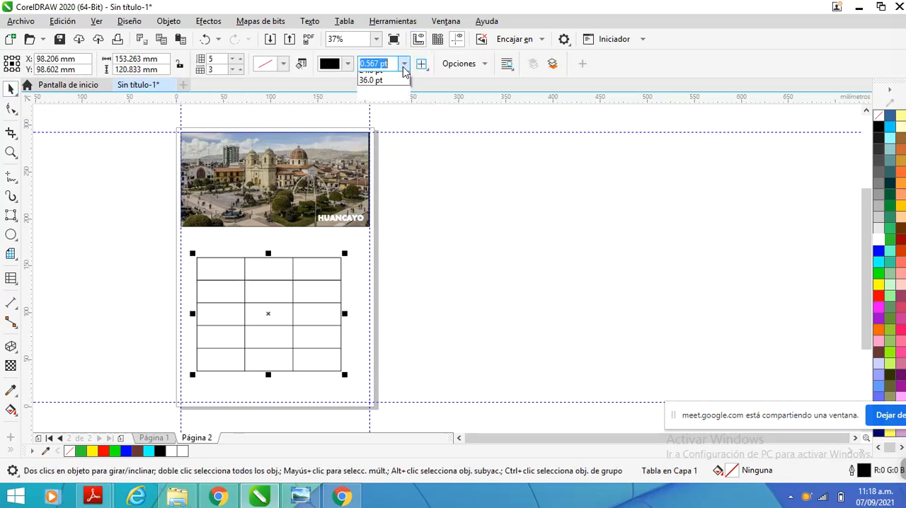
pyautogui.click(376, 137)
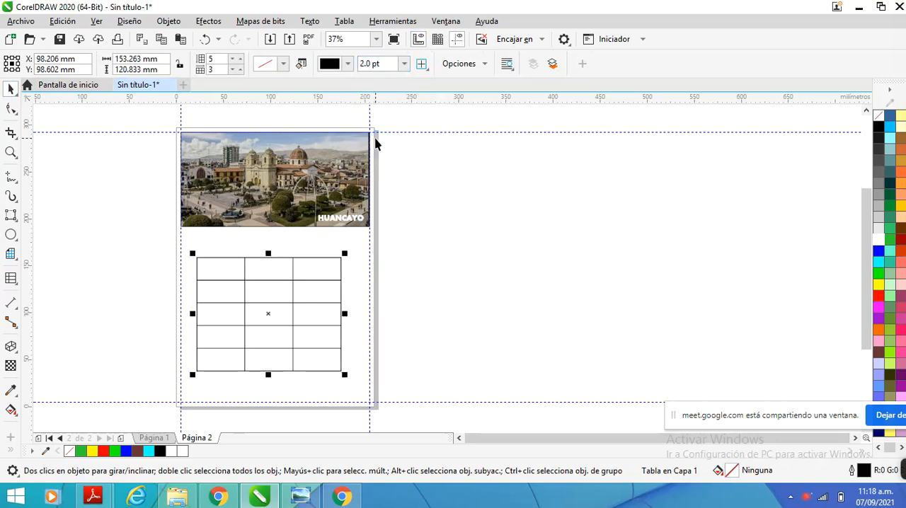
# Select the table on page 2 and switch to editing its individual cells
pyautogui.click(352, 305)
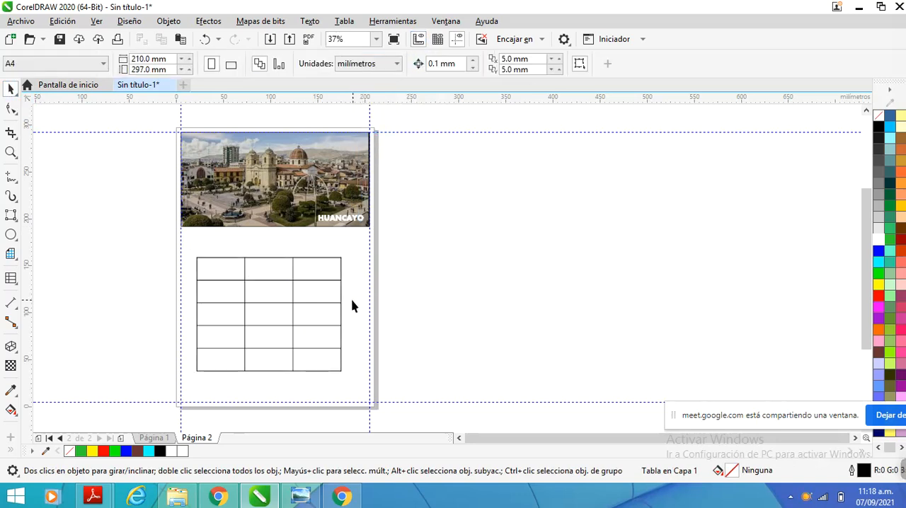
pyautogui.scroll(2, 352, 305)
pyautogui.scroll(-2, 364, 224)
pyautogui.scroll(2, 332, 257)
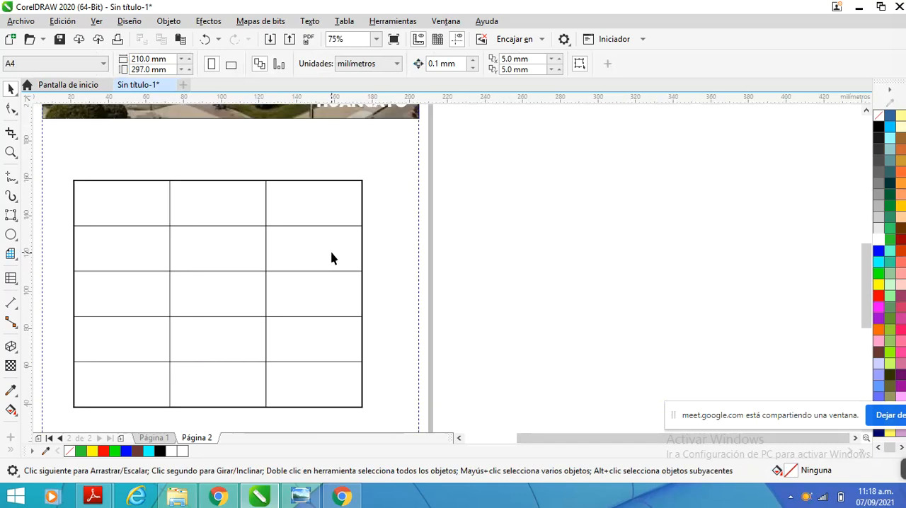
pyautogui.click(142, 202)
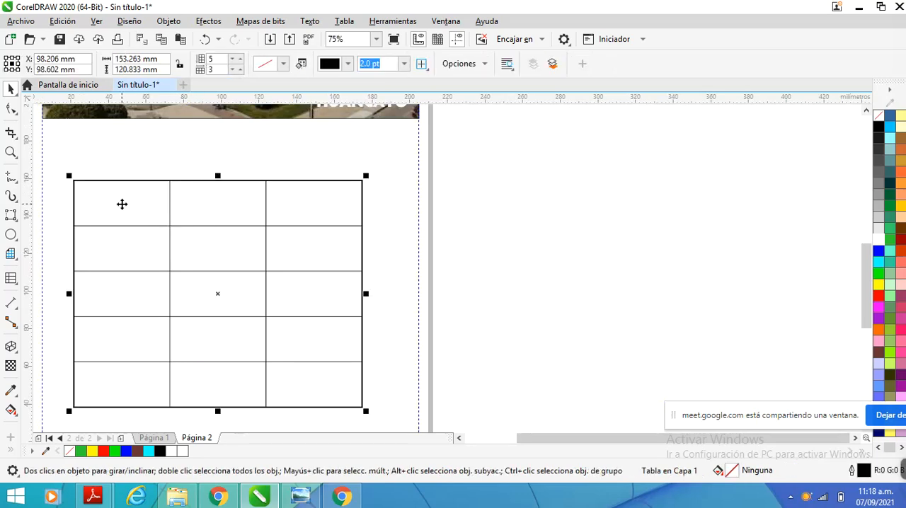
pyautogui.doubleClick(122, 204)
pyautogui.click(122, 205)
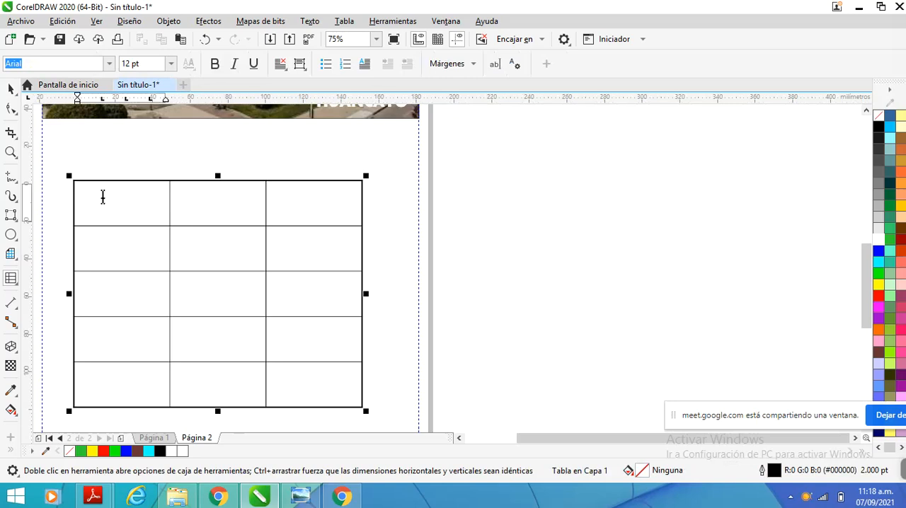
# Try merging the three cells of the table's top row, and undo the merge
pyautogui.click(112, 201)
pyautogui.moveTo(112, 201); pyautogui.dragTo(306, 199)
pyautogui.rightClick(306, 199)
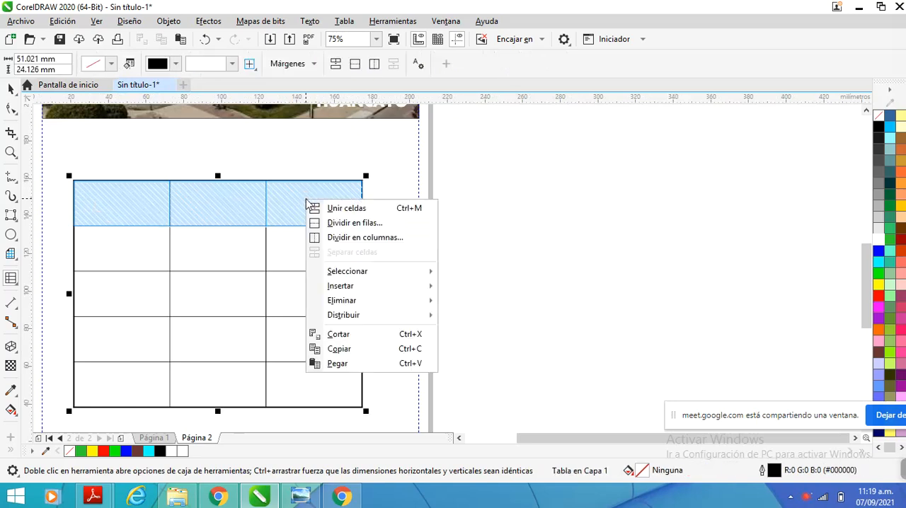
pyautogui.click(329, 207)
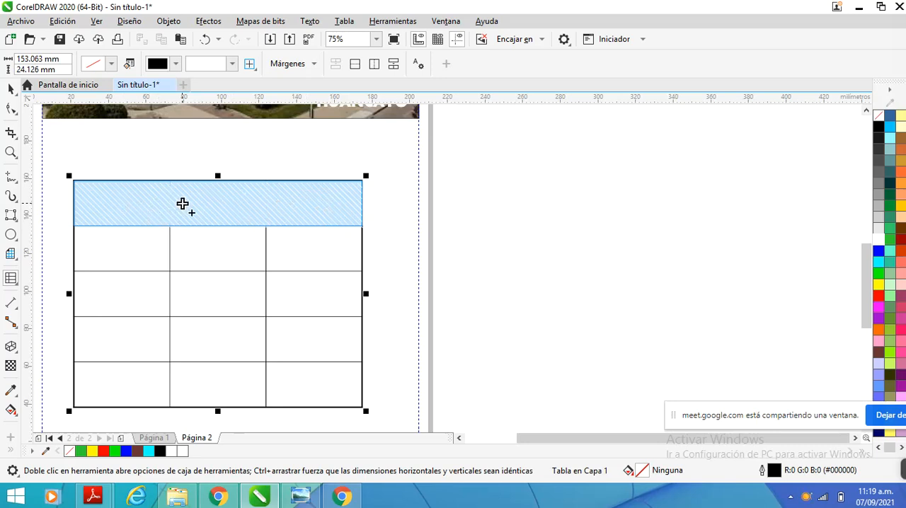
pyautogui.hotkey('ctrl', 'z')
# Merge the three cells of the table's first row into a single cell
pyautogui.click(152, 207)
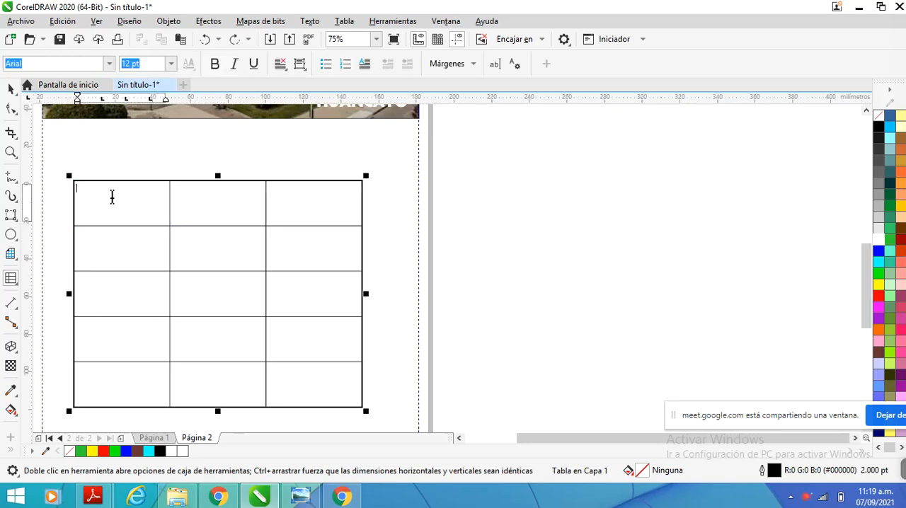
pyautogui.moveTo(111, 196); pyautogui.dragTo(300, 195)
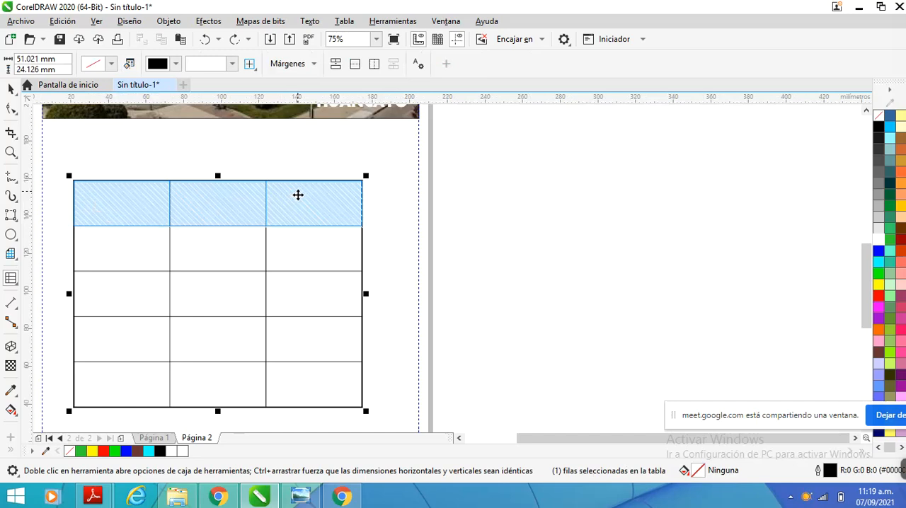
pyautogui.rightClick(290, 201)
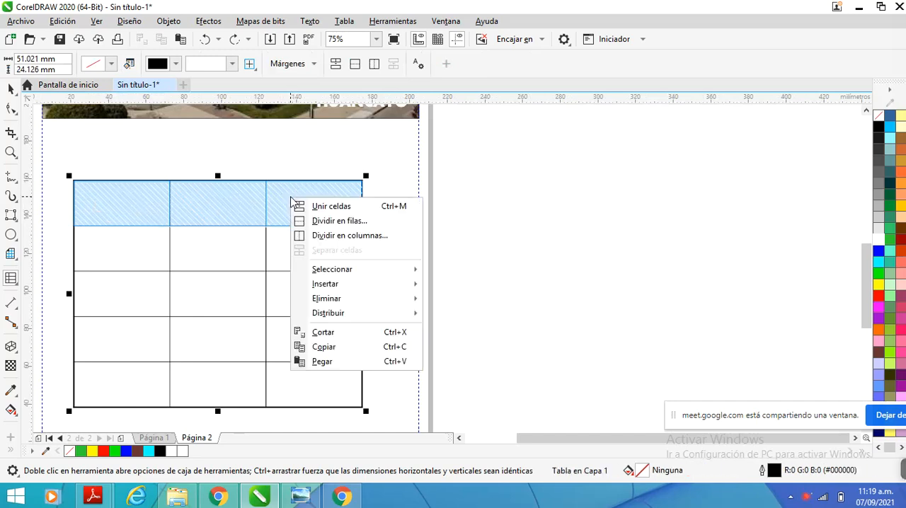
pyautogui.click(324, 206)
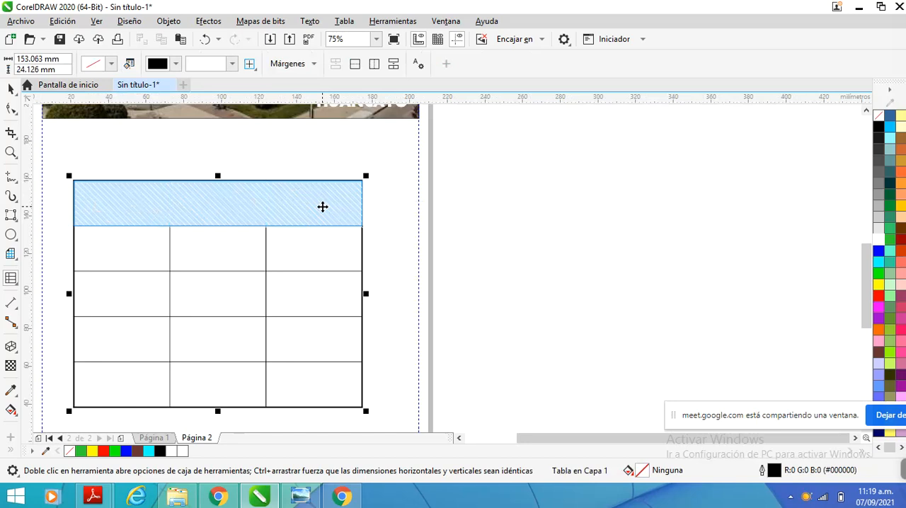
# Merge the first two cells of the table's second row
pyautogui.moveTo(135, 258); pyautogui.dragTo(242, 249)
pyautogui.rightClick(242, 248)
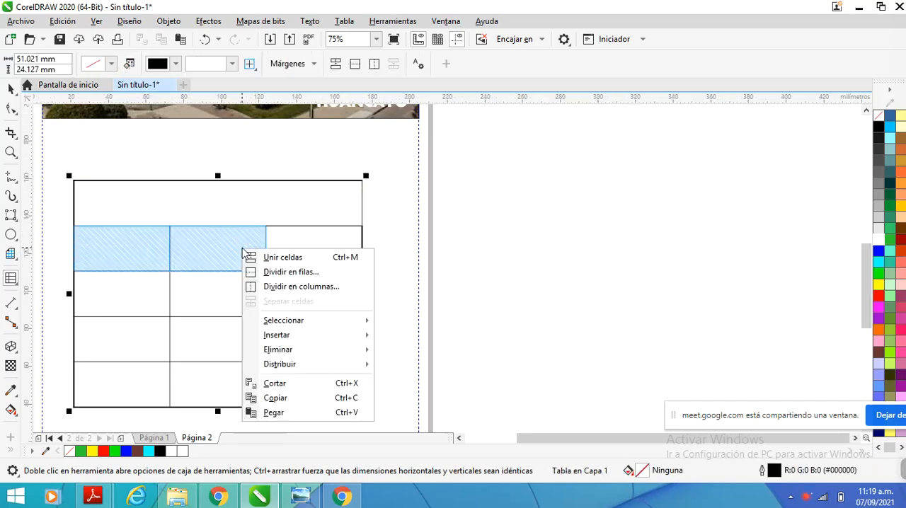
pyautogui.click(292, 260)
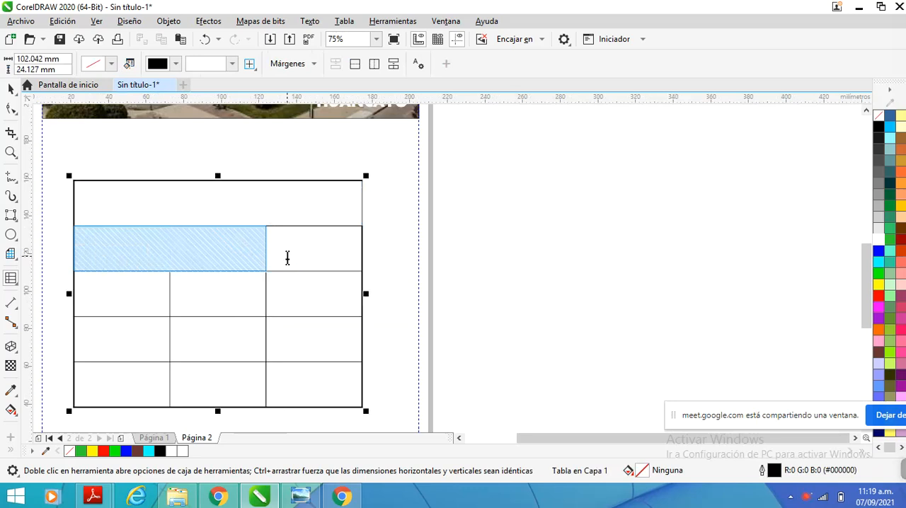
# Merge the third-column cells of the second and third rows into one tall cell
pyautogui.click(300, 269)
pyautogui.moveTo(301, 253); pyautogui.dragTo(316, 299)
pyautogui.rightClick(304, 251)
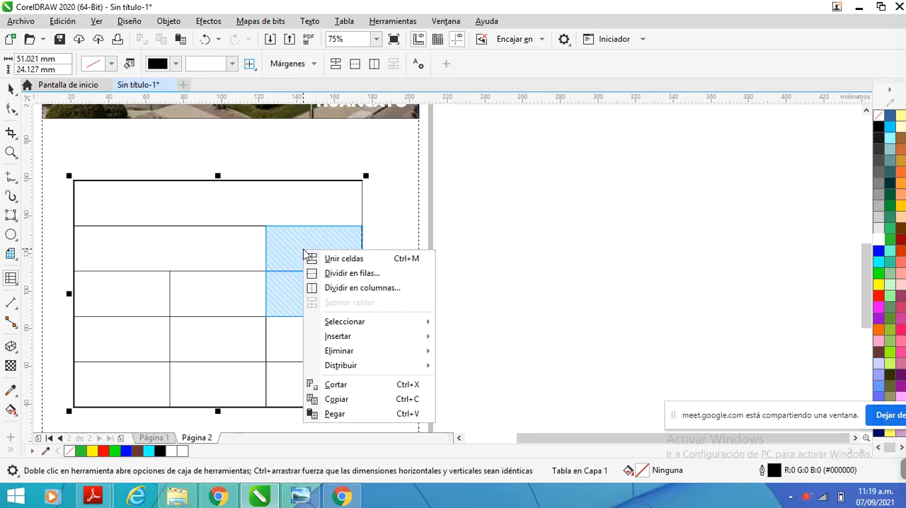
pyautogui.click(286, 260)
pyautogui.moveTo(285, 250); pyautogui.dragTo(314, 302)
pyautogui.rightClick(297, 249)
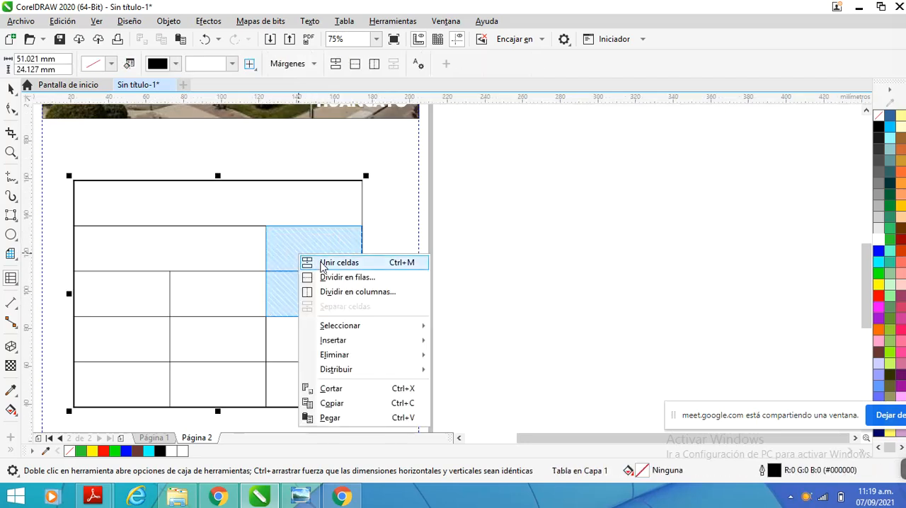
pyautogui.click(323, 261)
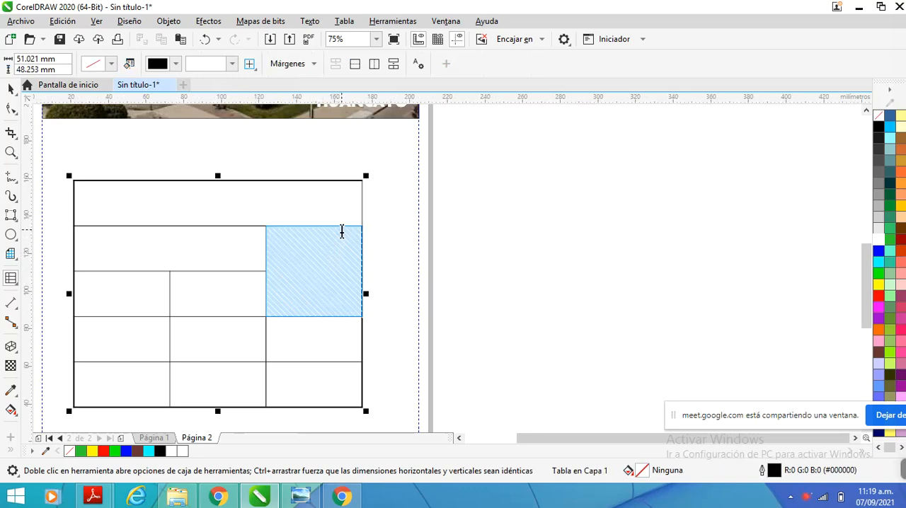
# Enter POBLACION in the merged first-row cell and SEXO in the merged cell directly below it
pyautogui.scroll(-1, 340, 229)
pyautogui.click(237, 215)
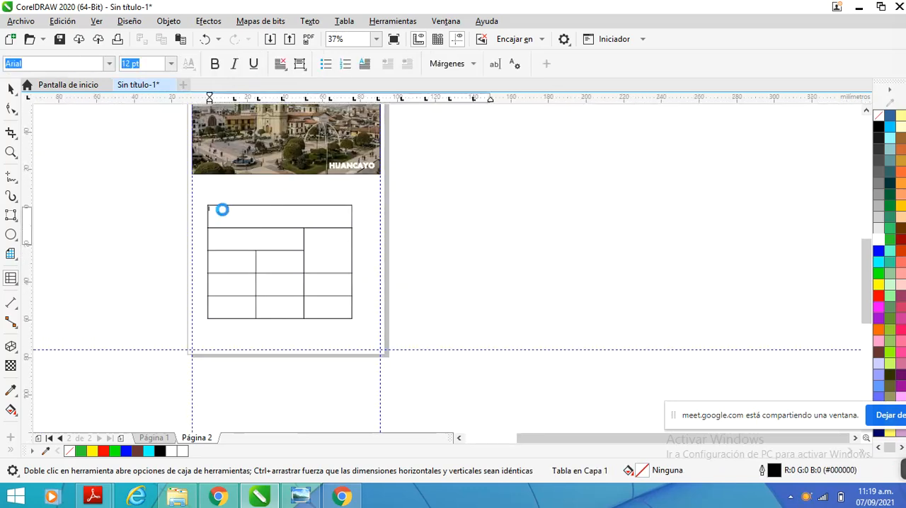
pyautogui.scroll(2, 222, 209)
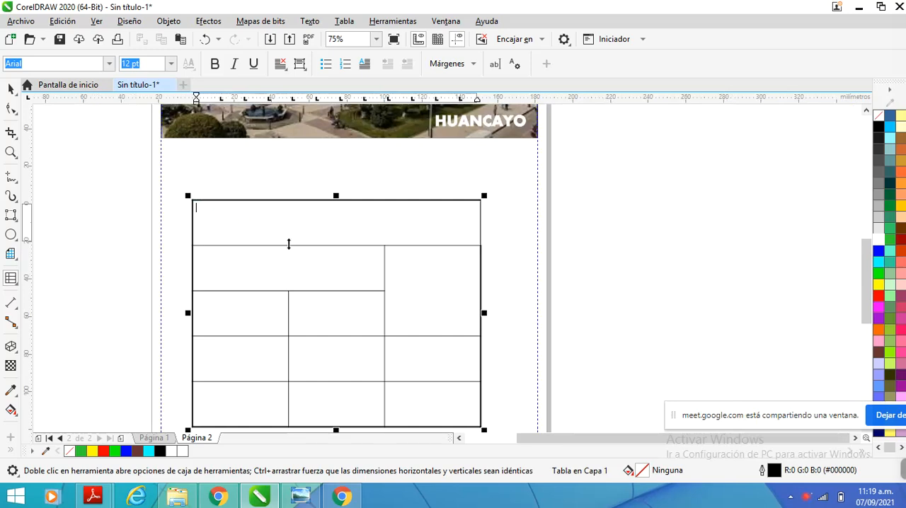
pyautogui.scroll(1, 221, 214)
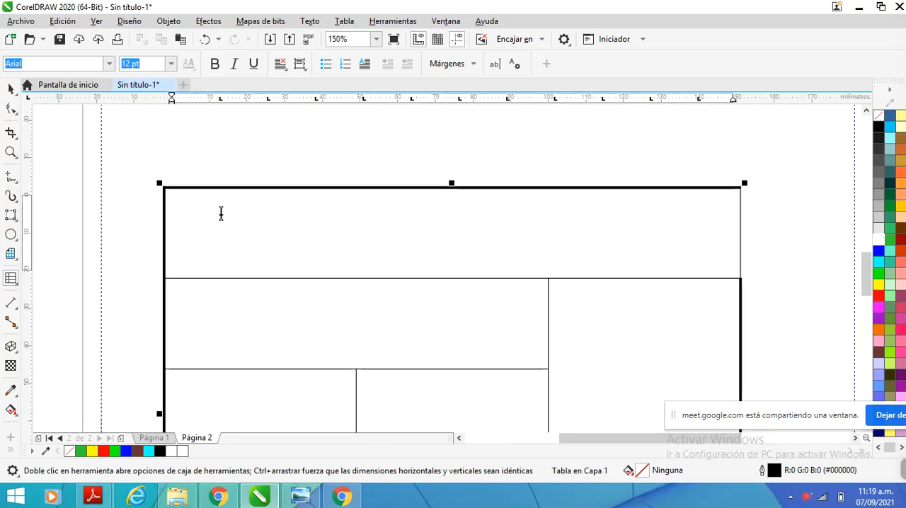
pyautogui.write('POBLACION')
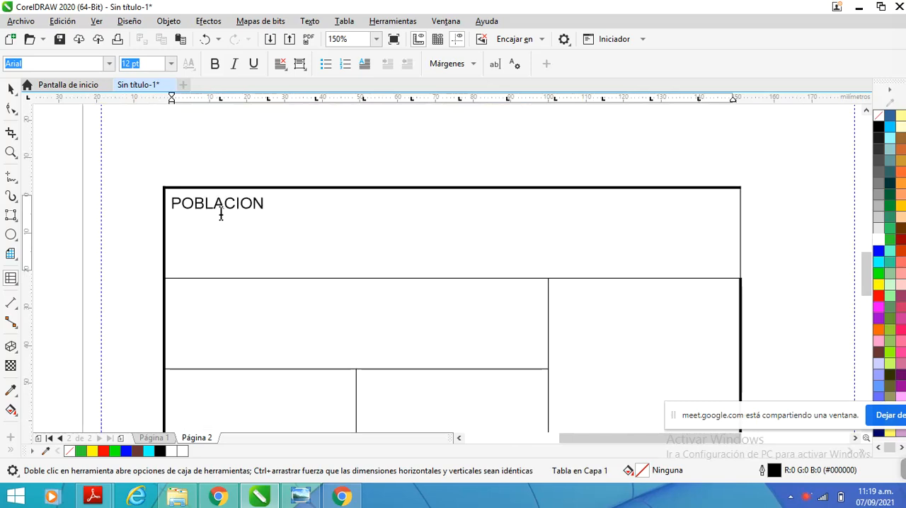
pyautogui.click(223, 286)
pyautogui.write('S')
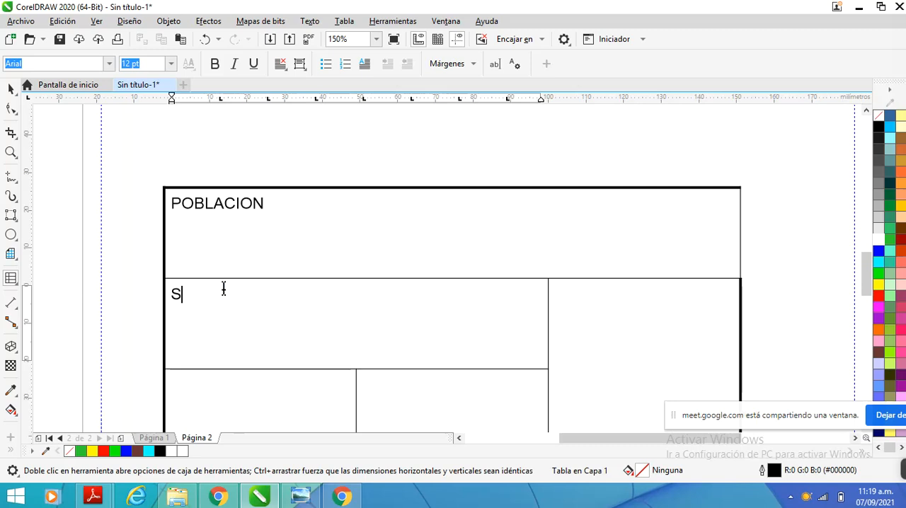
pyautogui.write('EXO')
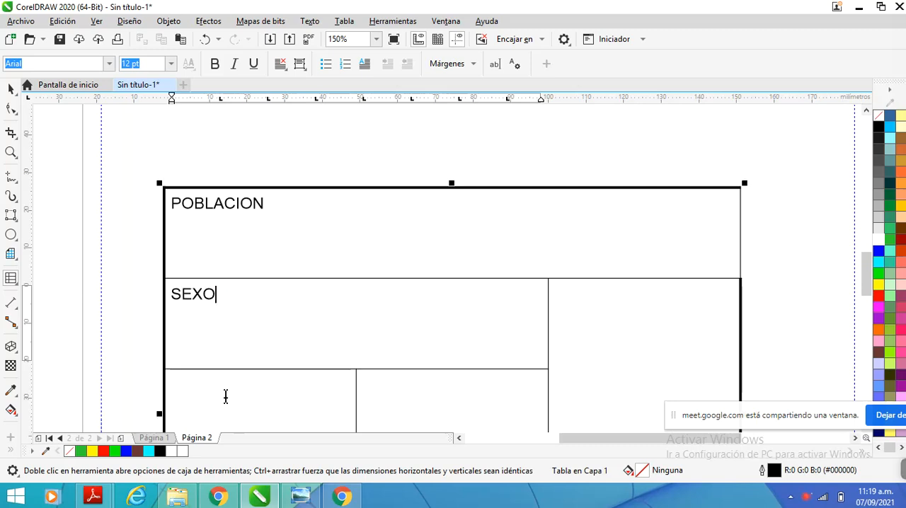
# Label the third row's first two cells VARONES and MUJERES, and the tall merged cell TOTAL
pyautogui.click(225, 395)
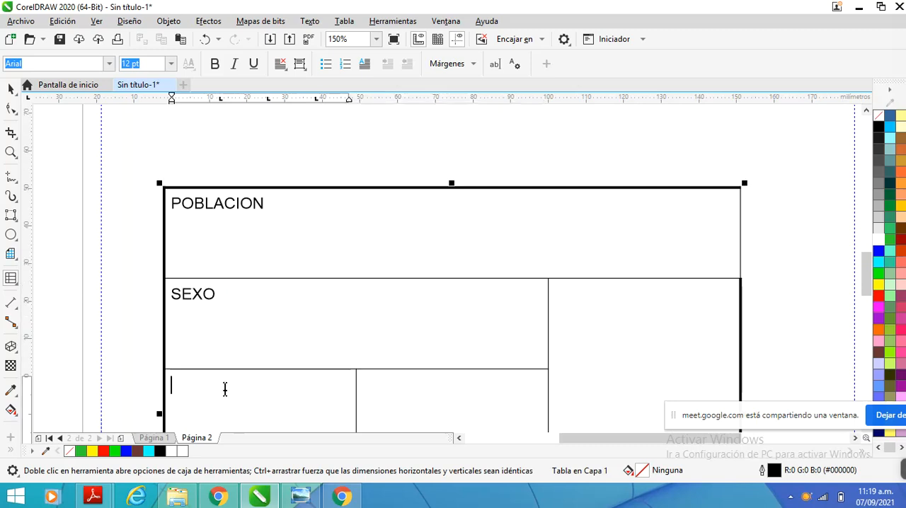
pyautogui.write('VARONES')
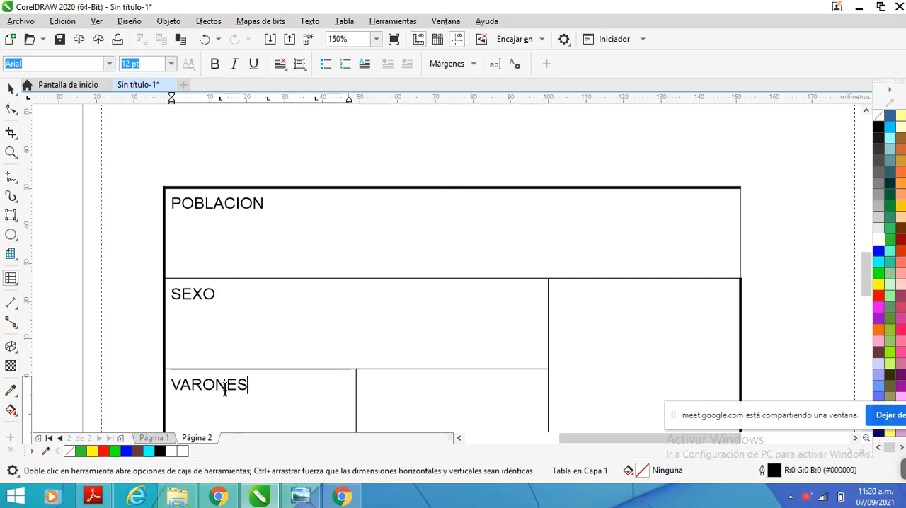
pyautogui.click(383, 398)
pyautogui.write('MUJERES')
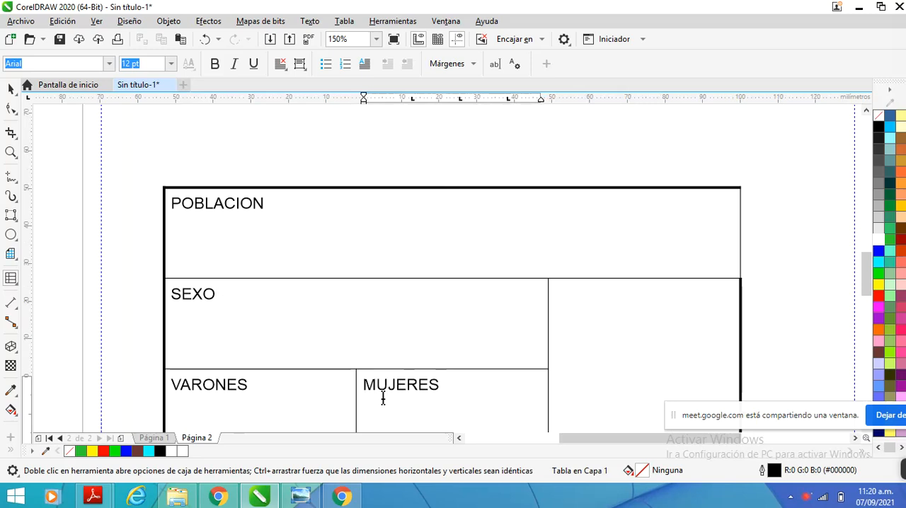
pyautogui.click(618, 358)
pyautogui.write('TOTAL')
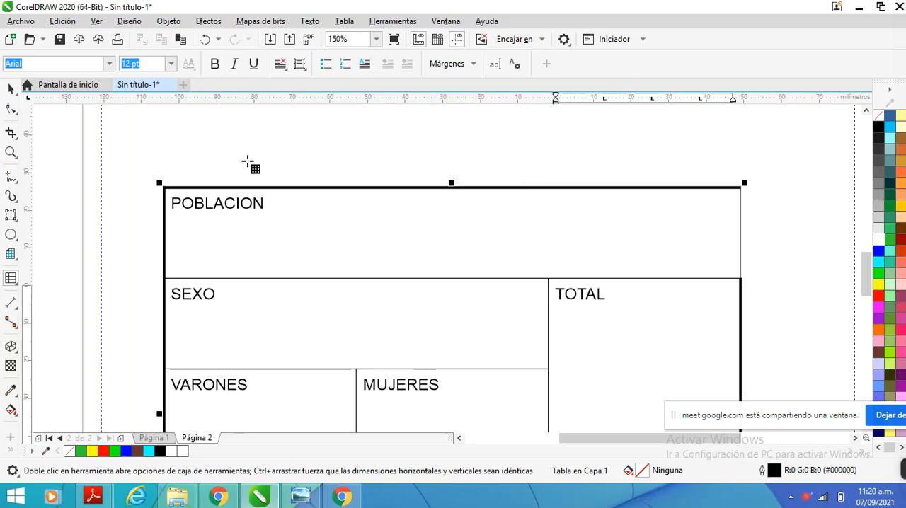
# Select all the table's cells and center their text horizontally with the paragraph alignment
pyautogui.scroll(-1, 238, 161)
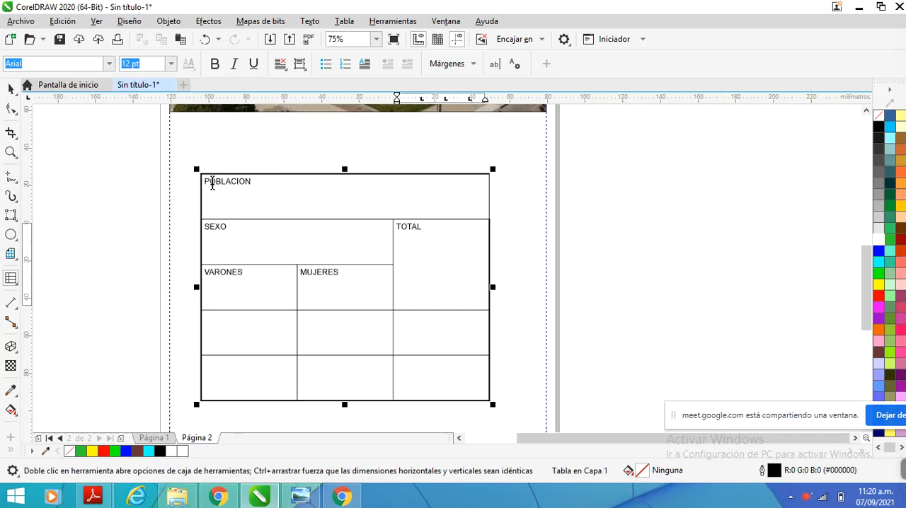
pyautogui.moveTo(212, 185); pyautogui.dragTo(419, 379)
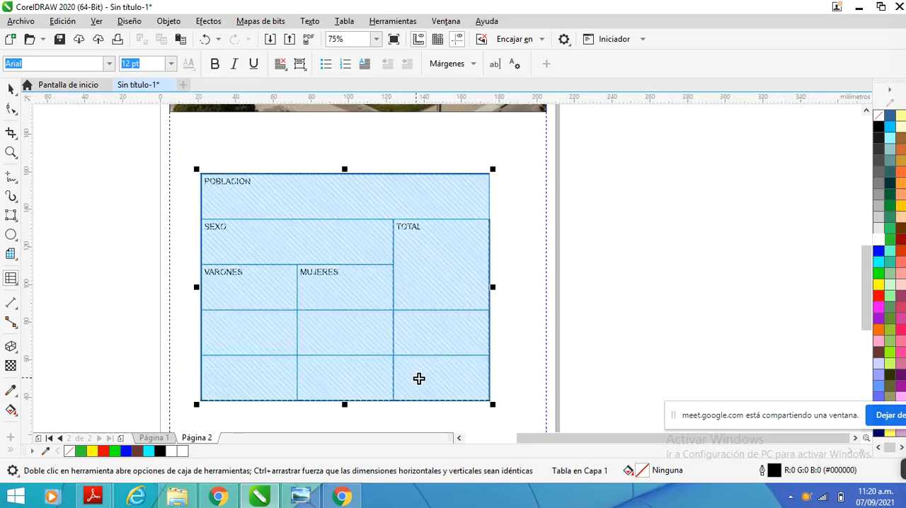
pyautogui.scroll(-2, 247, 223)
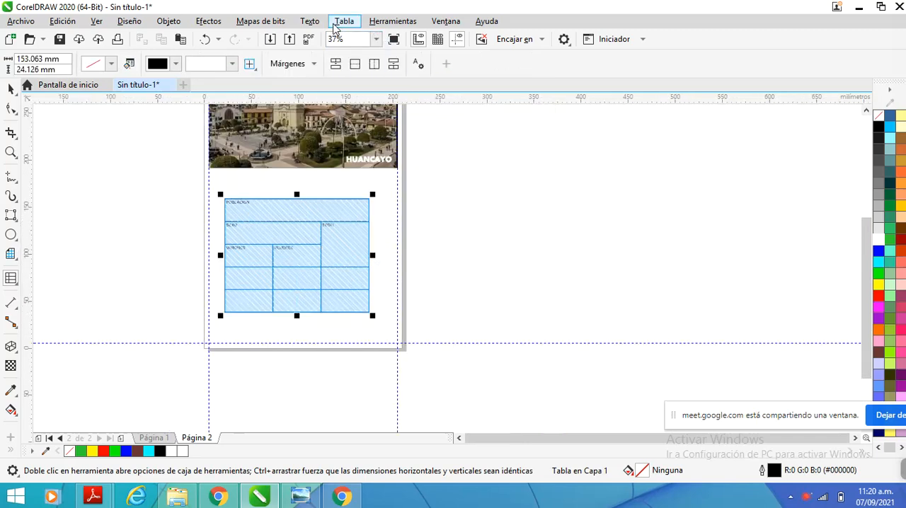
pyautogui.click(310, 21)
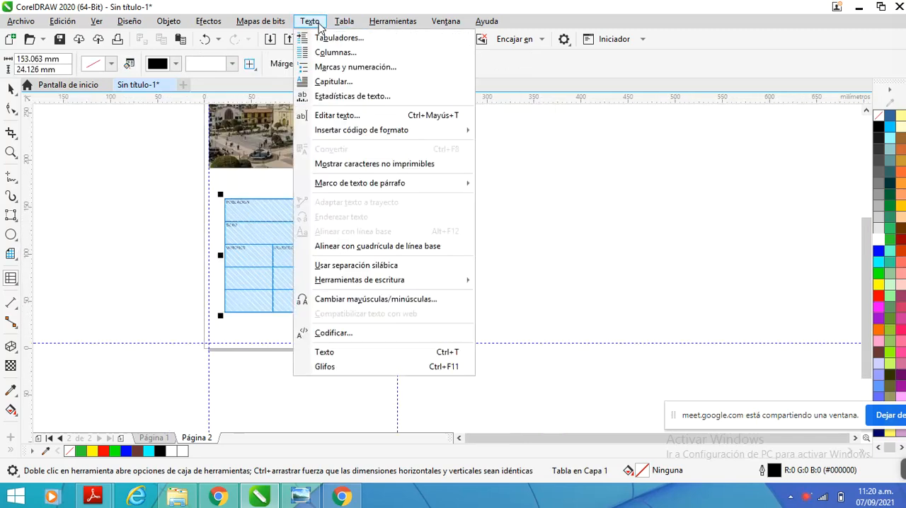
pyautogui.click(376, 356)
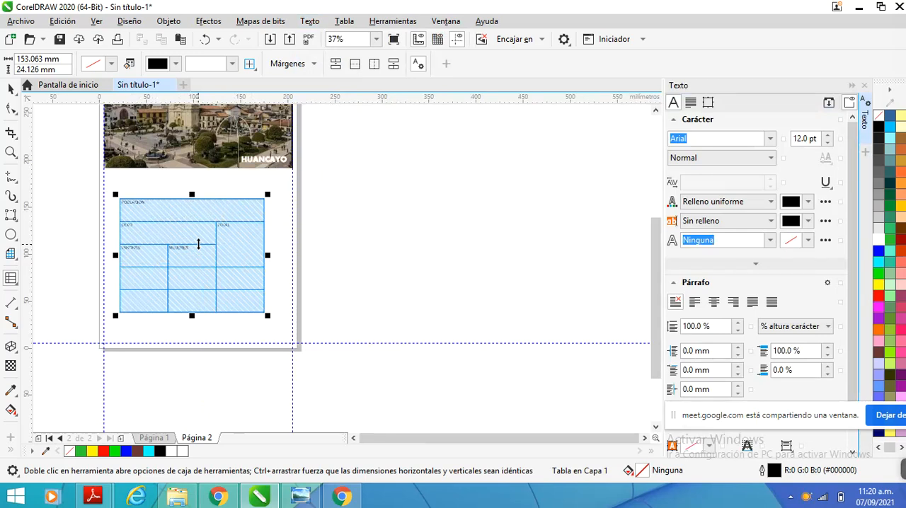
pyautogui.click(690, 104)
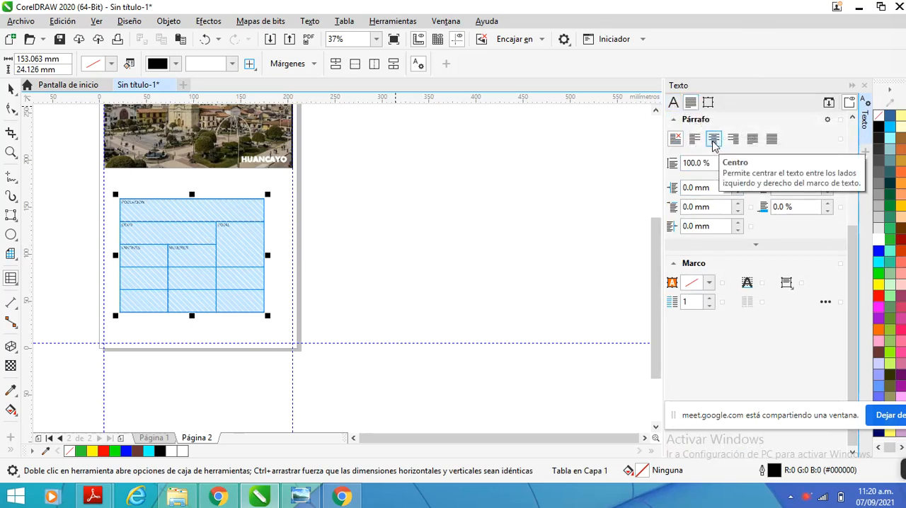
pyautogui.click(714, 141)
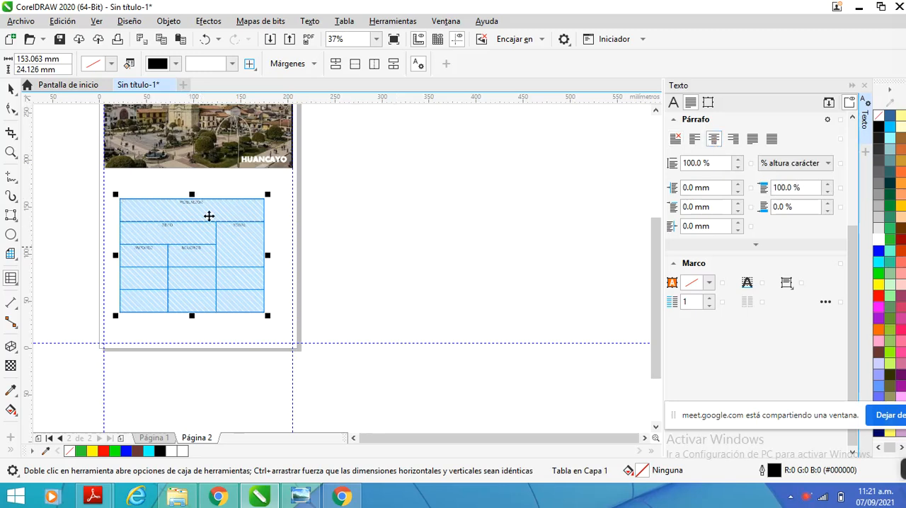
# Center the text of all selected table cells vertically with Alineación vertical centrada
pyautogui.click(792, 290)
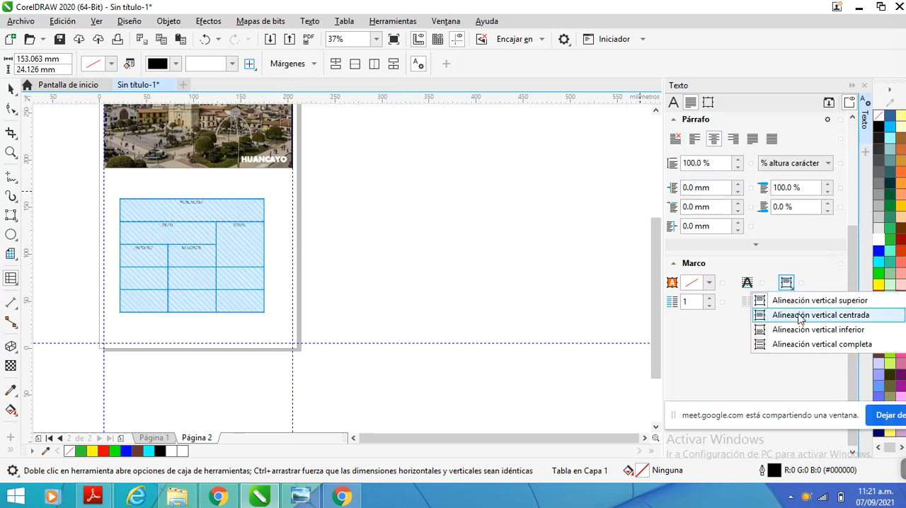
pyautogui.click(802, 318)
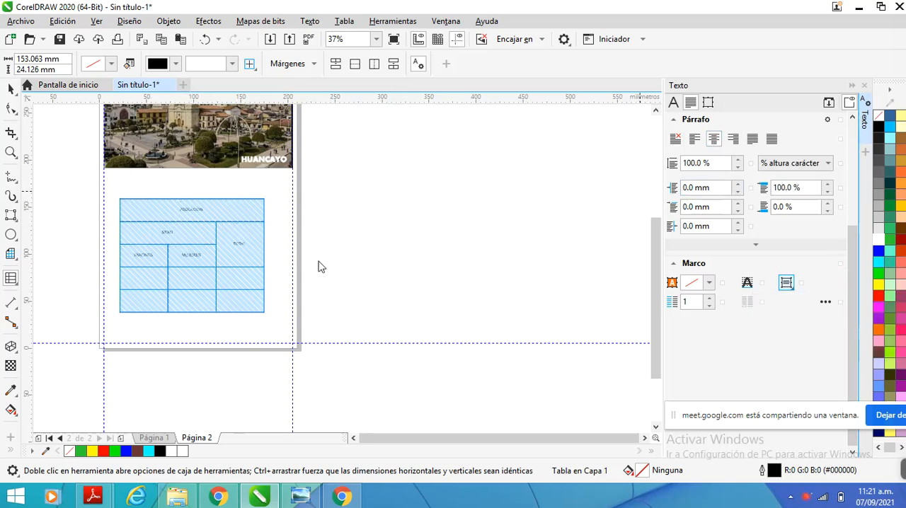
pyautogui.scroll(2, 118, 239)
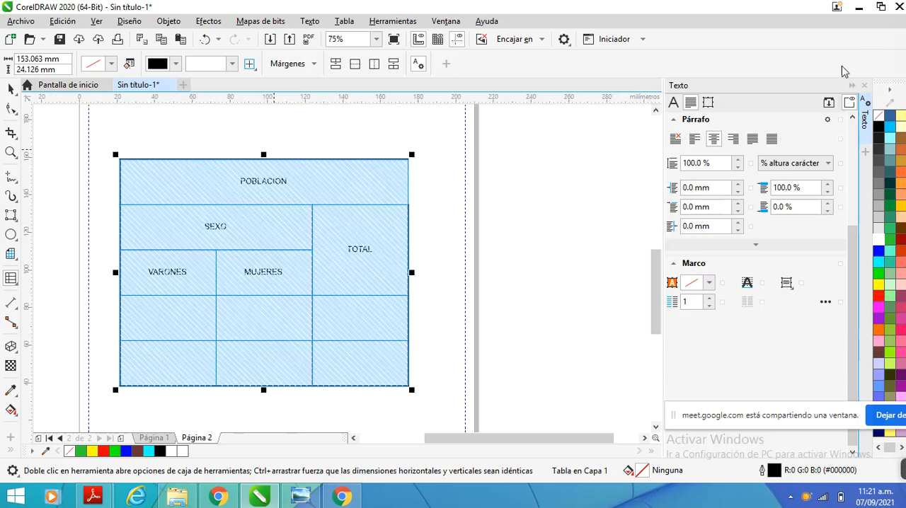
# Set the font size of all the selected table cells' text to 15 pt, keeping the Arial font
pyautogui.click(673, 105)
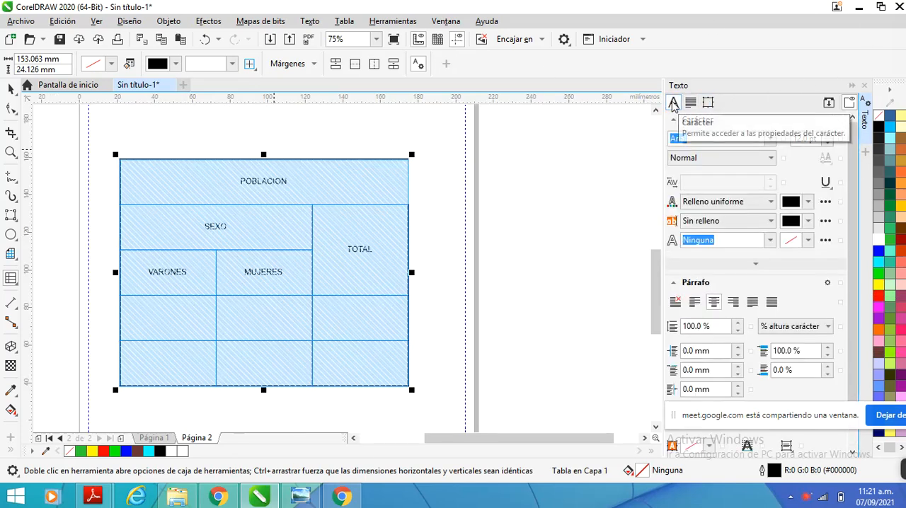
pyautogui.click(770, 139)
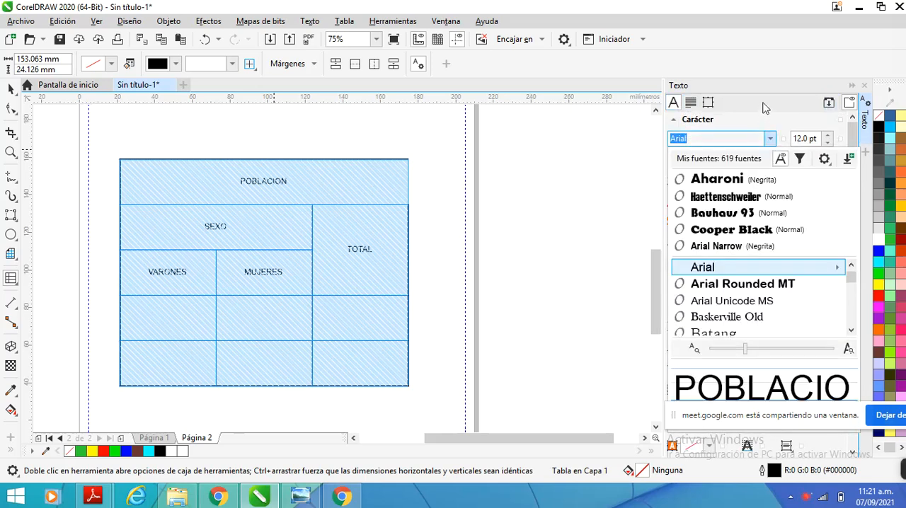
pyautogui.click(826, 139)
pyautogui.click(827, 142)
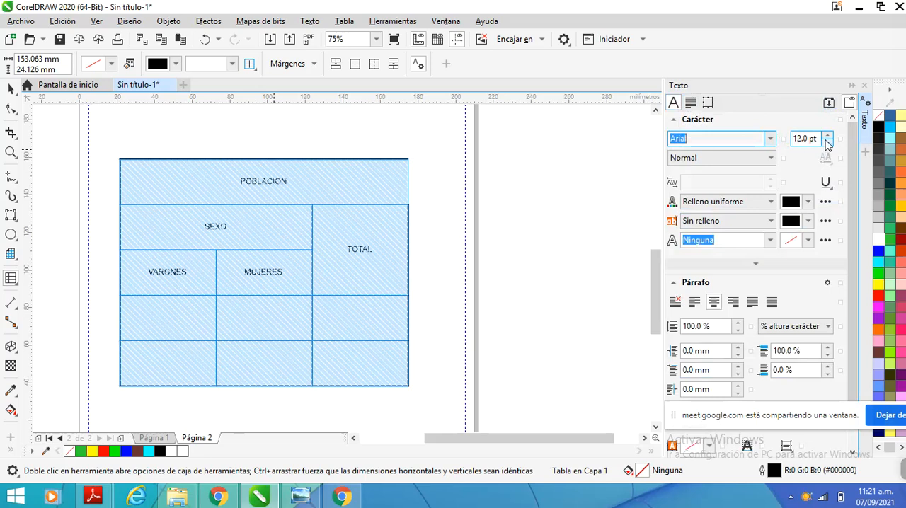
pyautogui.click(826, 142)
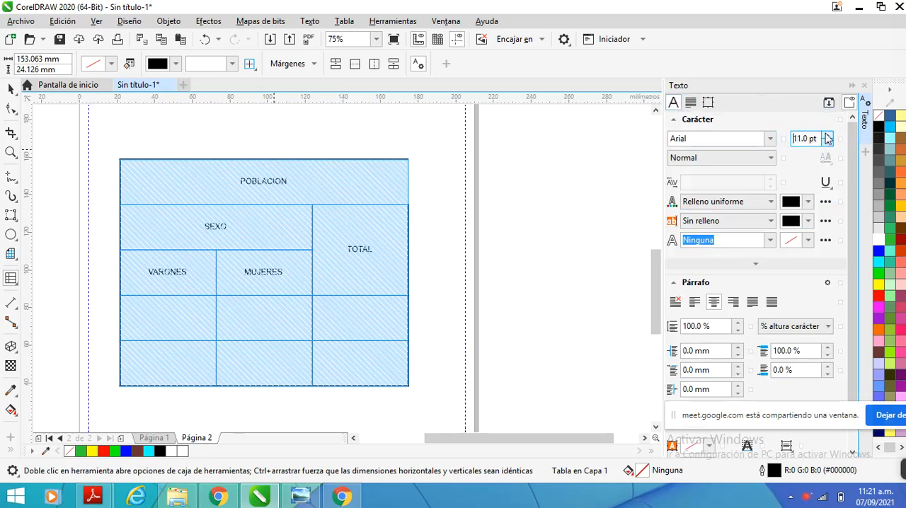
pyautogui.click(825, 134)
pyautogui.click(826, 135)
pyautogui.click(826, 135)
pyautogui.click(826, 136)
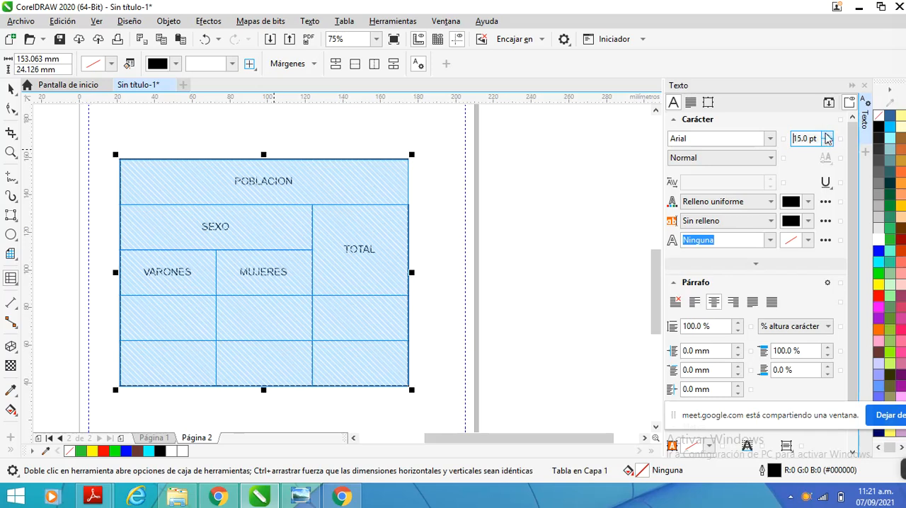
# Apply the Negrita (bold) style to the text of all the selected table cells
pyautogui.click(770, 240)
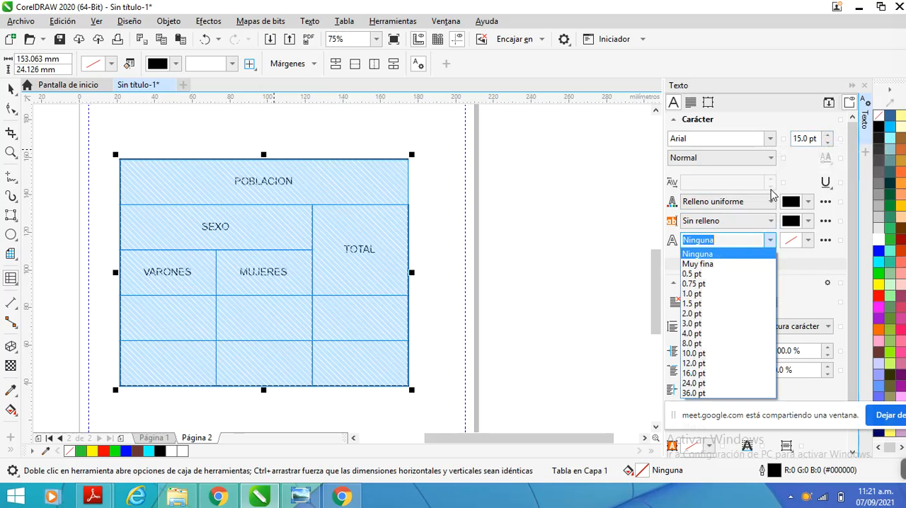
pyautogui.click(786, 183)
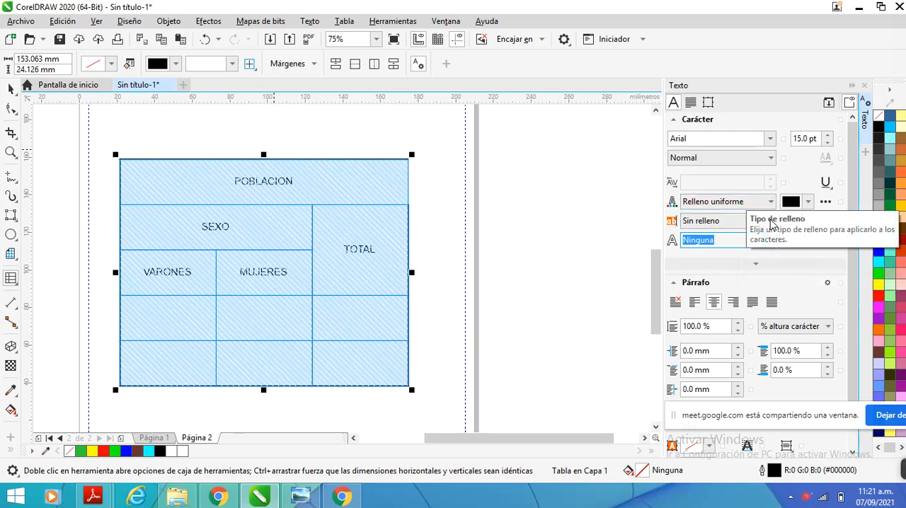
pyautogui.click(770, 158)
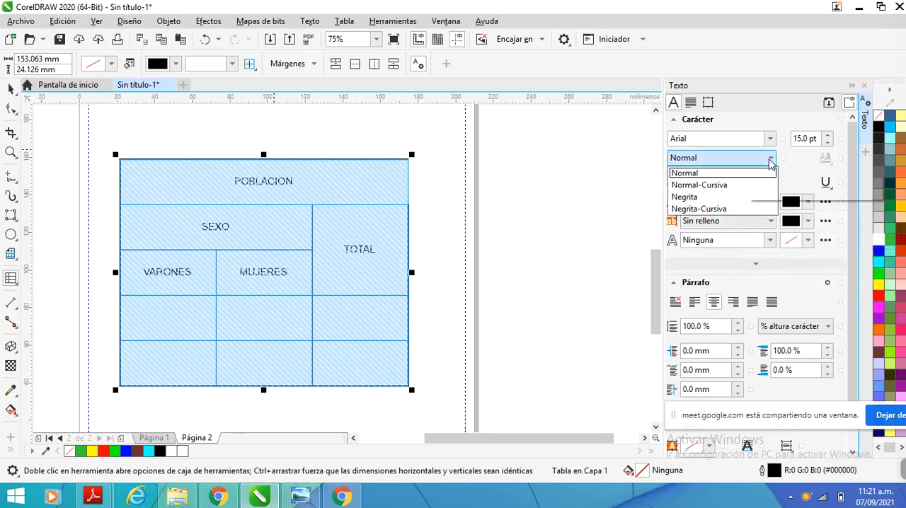
pyautogui.click(710, 196)
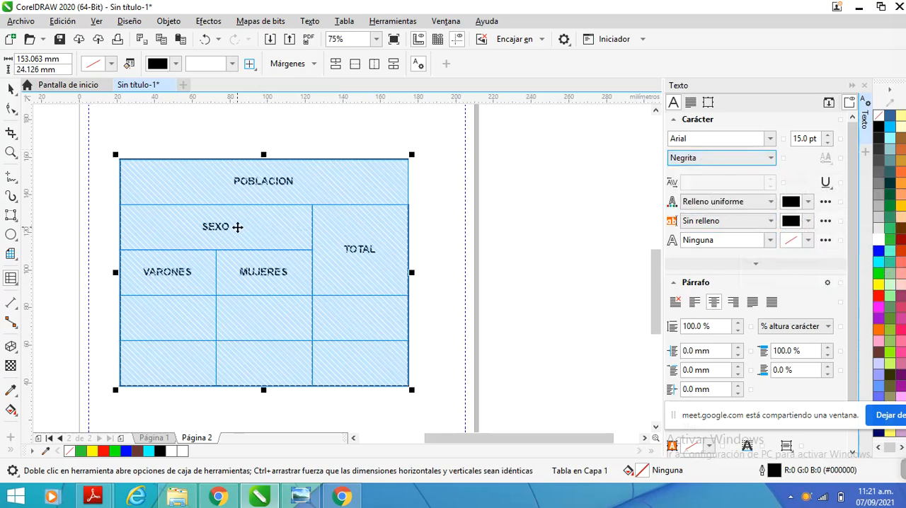
# Try a cyan fill on all the selected table cells, and undo it
pyautogui.click(878, 263)
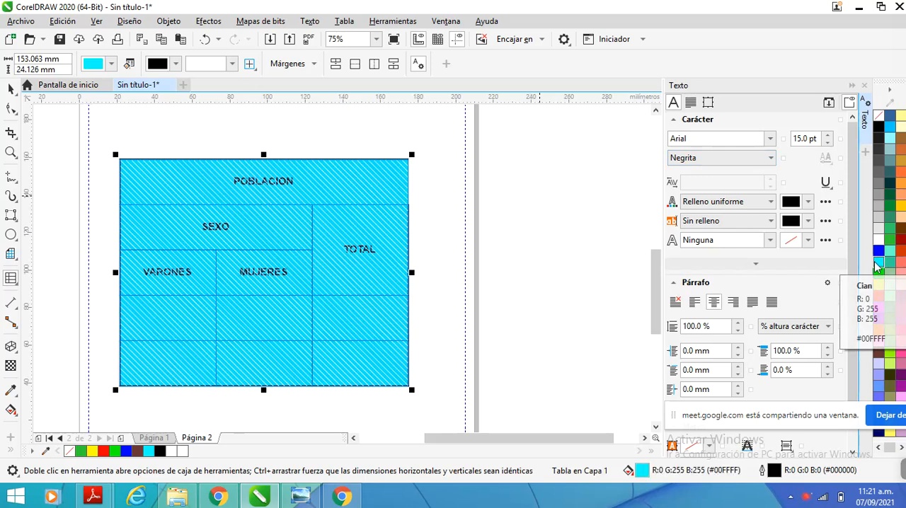
pyautogui.hotkey('ctrl', 'z')
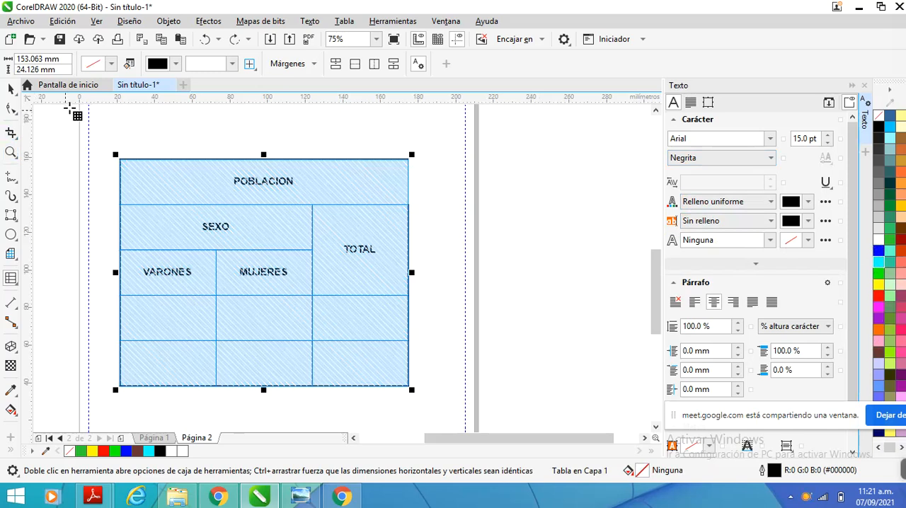
# Select the empty row directly below VARONES and MUJERES and insert one new row above it
pyautogui.click(180, 314)
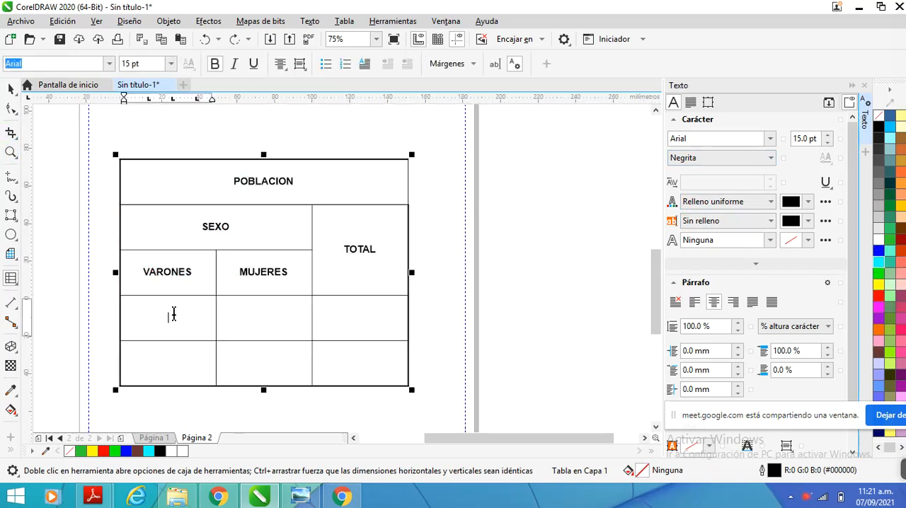
pyautogui.moveTo(281, 322); pyautogui.dragTo(370, 313)
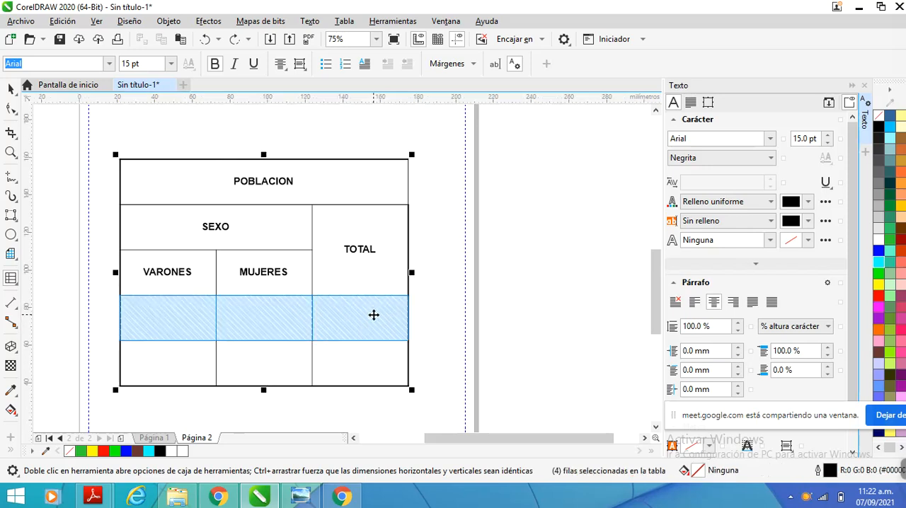
pyautogui.rightClick(349, 319)
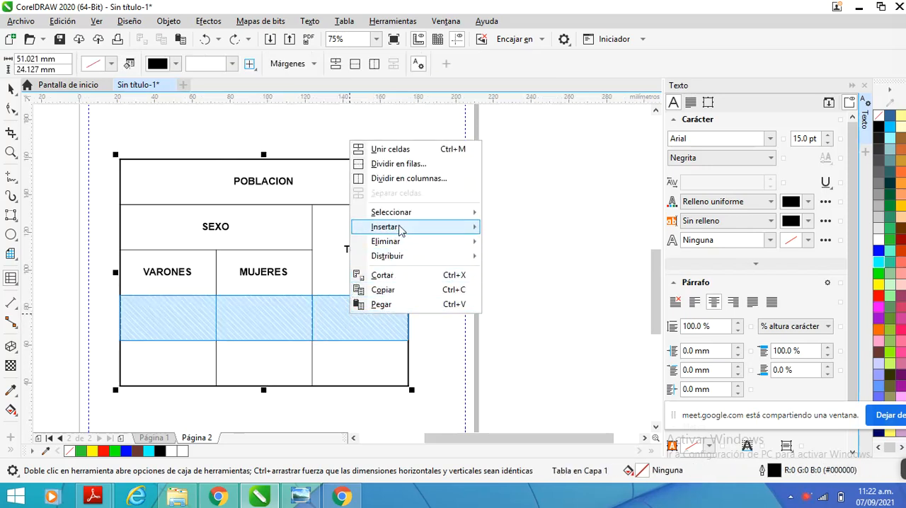
pyautogui.moveTo(397, 228)
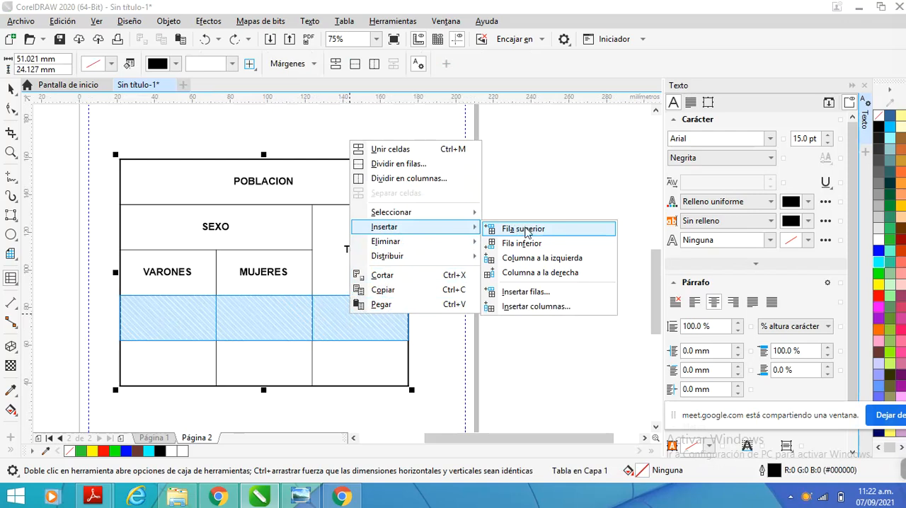
pyautogui.click(549, 229)
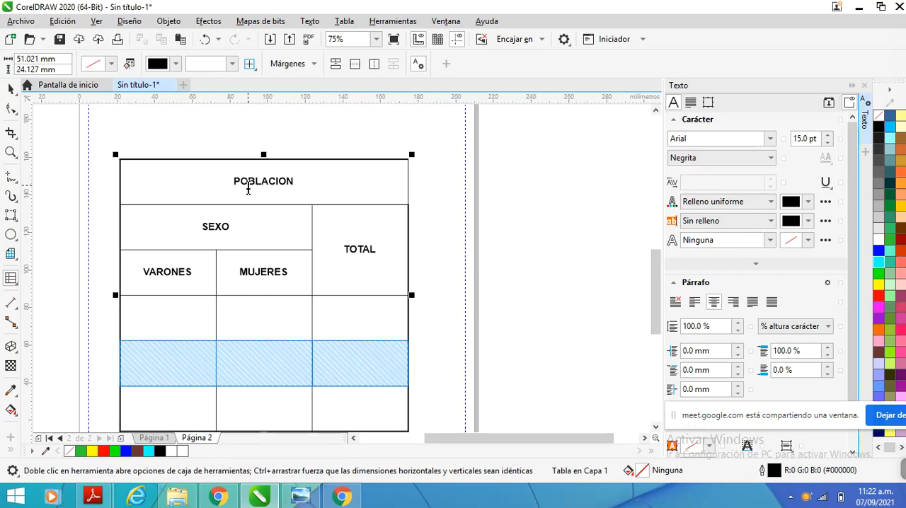
# Try inserting 2 rows above the selected row with Insertar filas, and undo the insertion
pyautogui.scroll(-2, 247, 287)
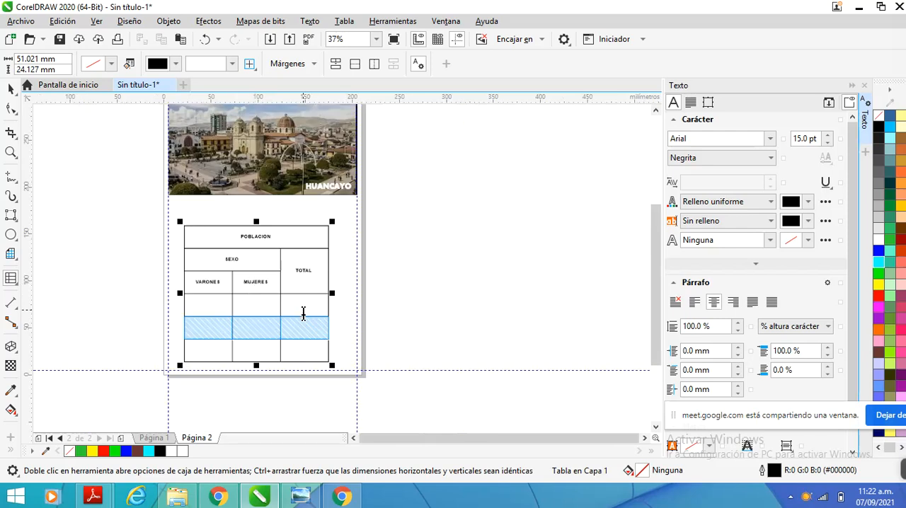
pyautogui.rightClick(300, 328)
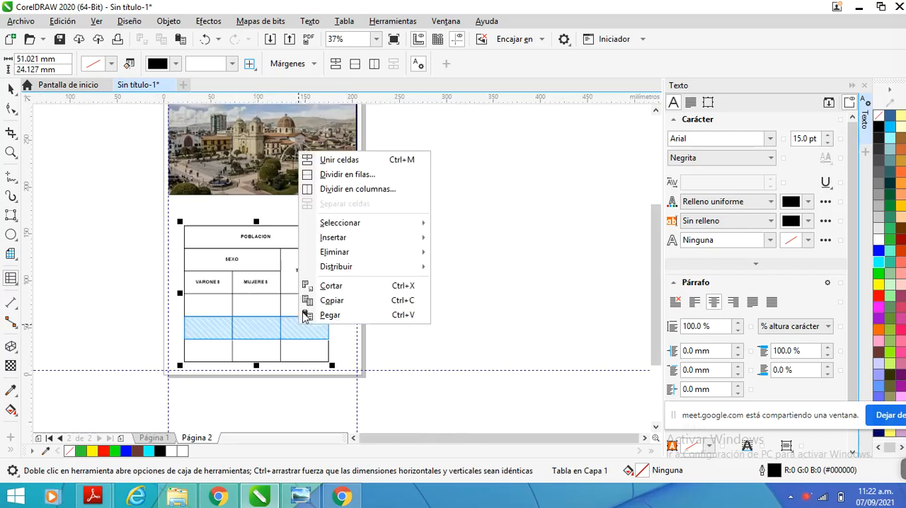
pyautogui.moveTo(349, 244)
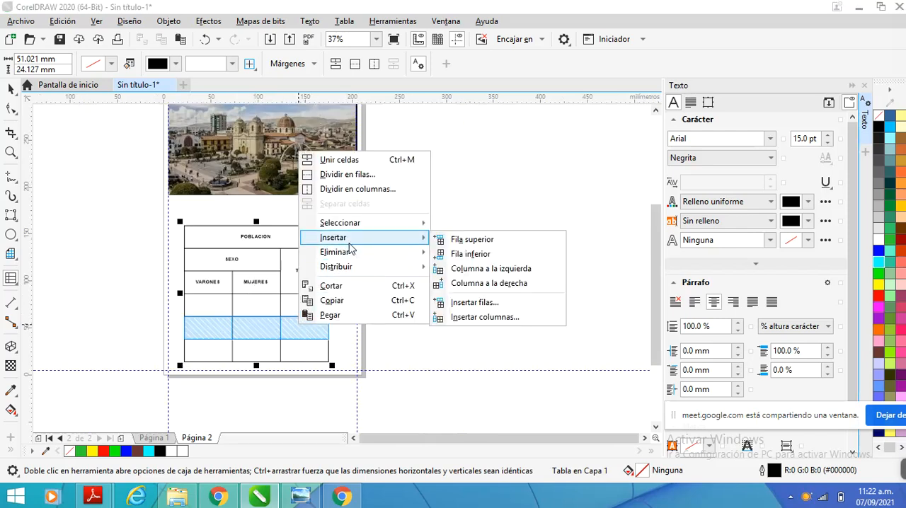
pyautogui.click(474, 303)
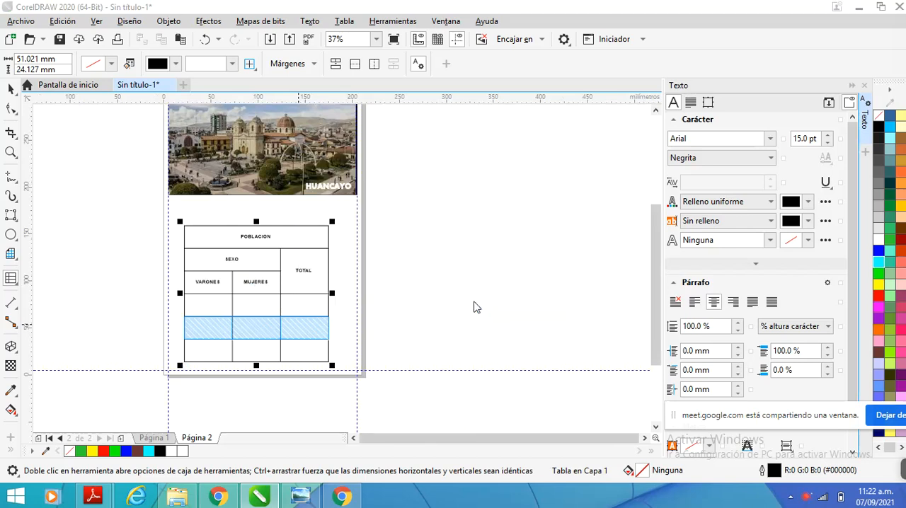
pyautogui.click(531, 220)
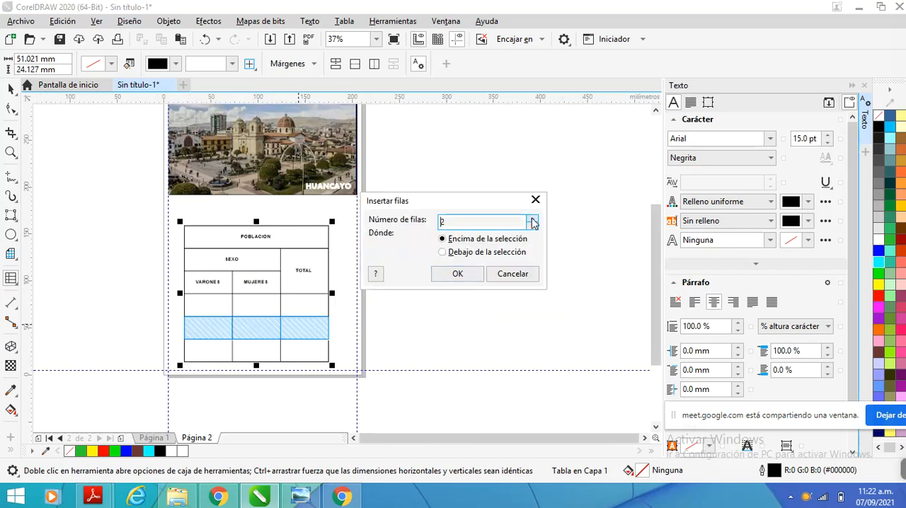
pyautogui.click(458, 274)
pyautogui.scroll(-2, 383, 263)
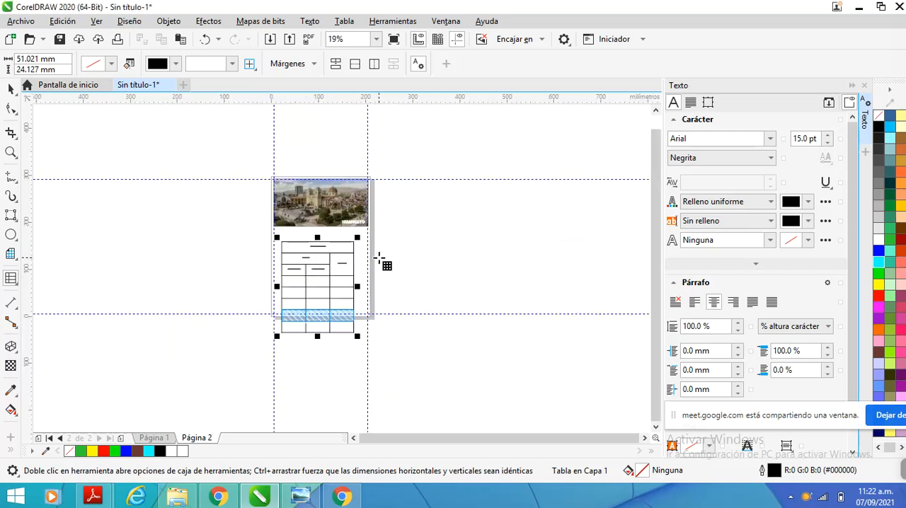
pyautogui.hotkey('ctrl', 'z')
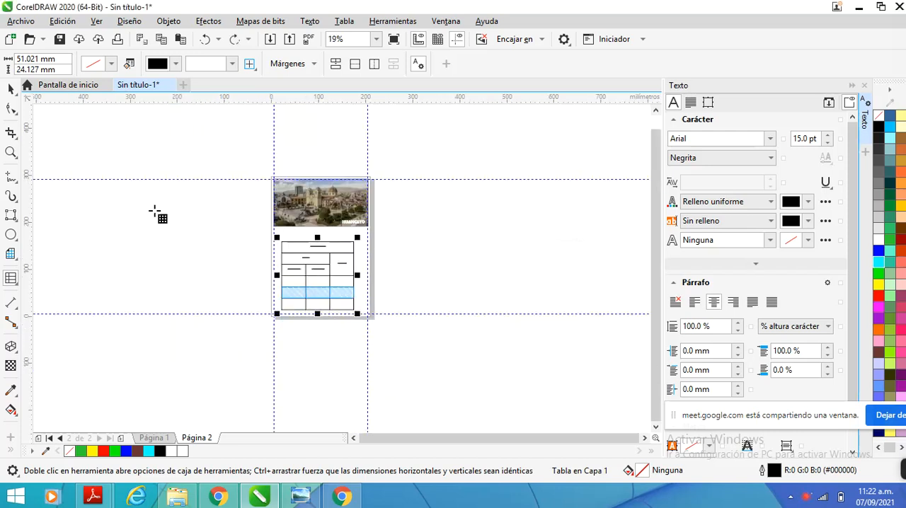
pyautogui.click(10, 88)
pyautogui.click(181, 207)
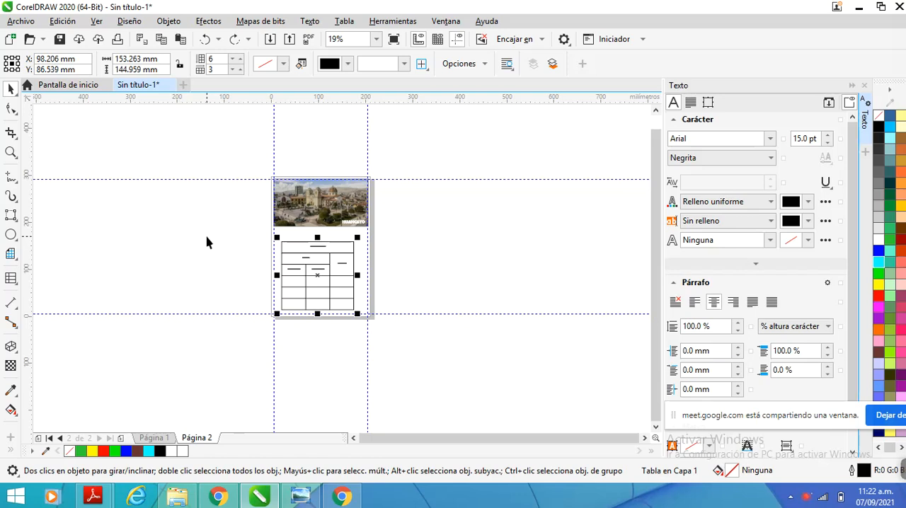
pyautogui.scroll(2, 338, 253)
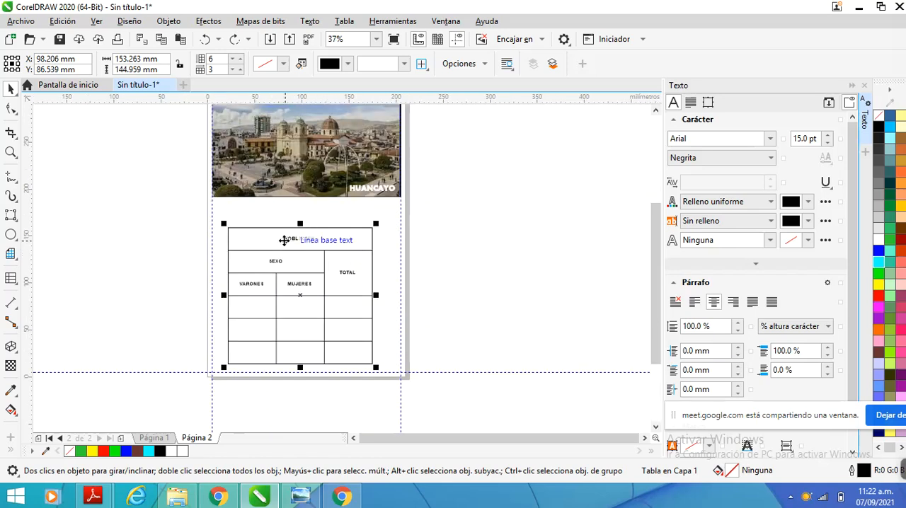
pyautogui.click(316, 236)
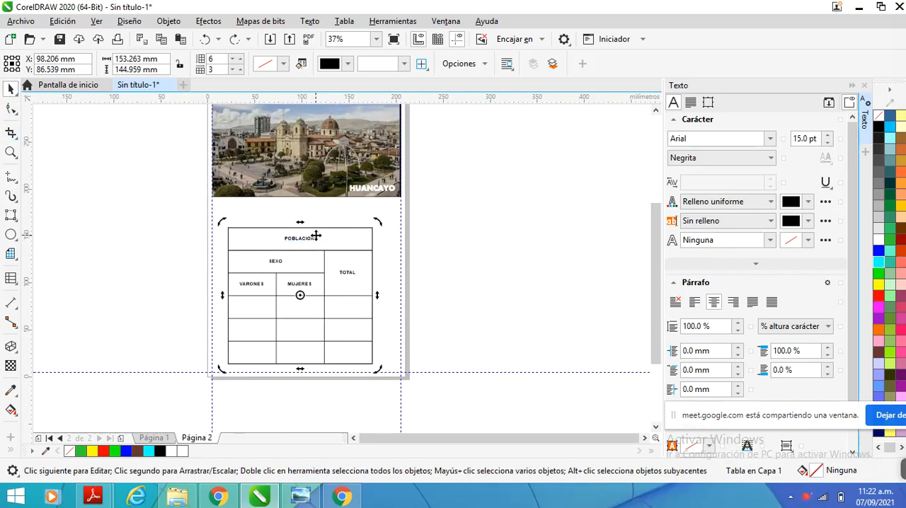
pyautogui.click(324, 231)
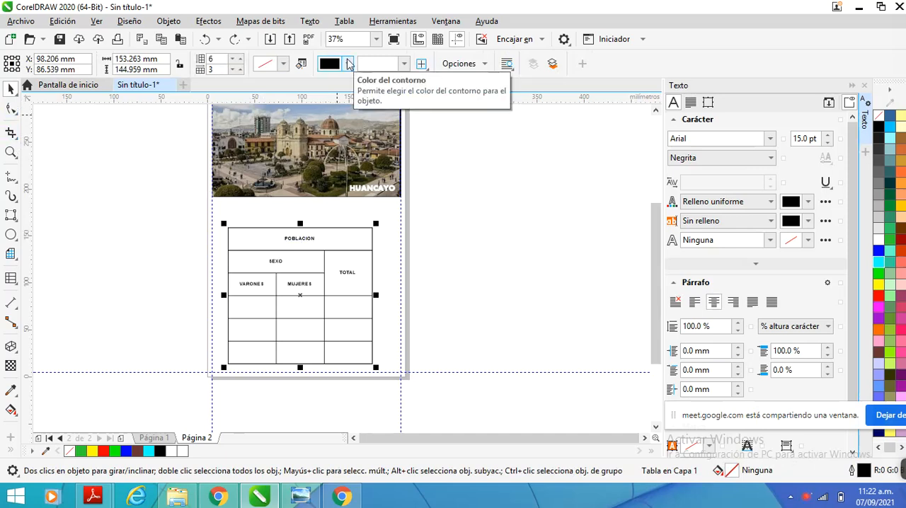
pyautogui.click(348, 64)
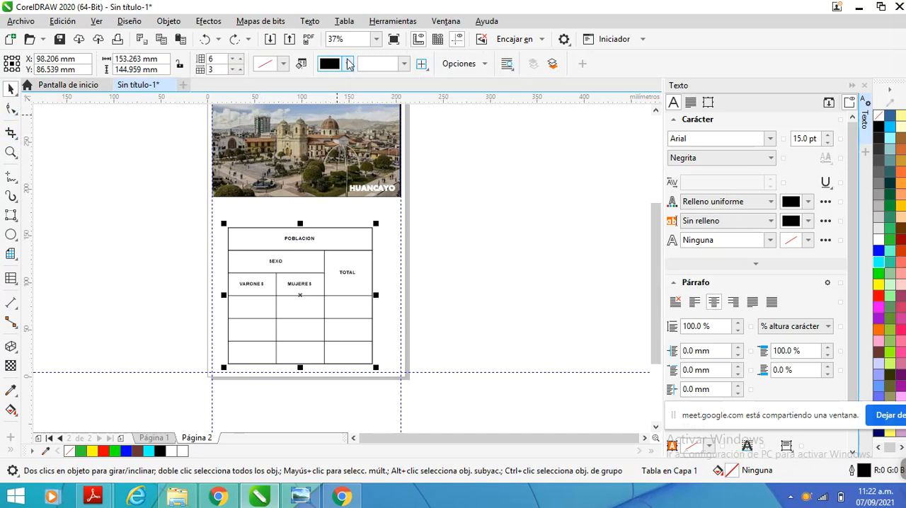
pyautogui.click(384, 327)
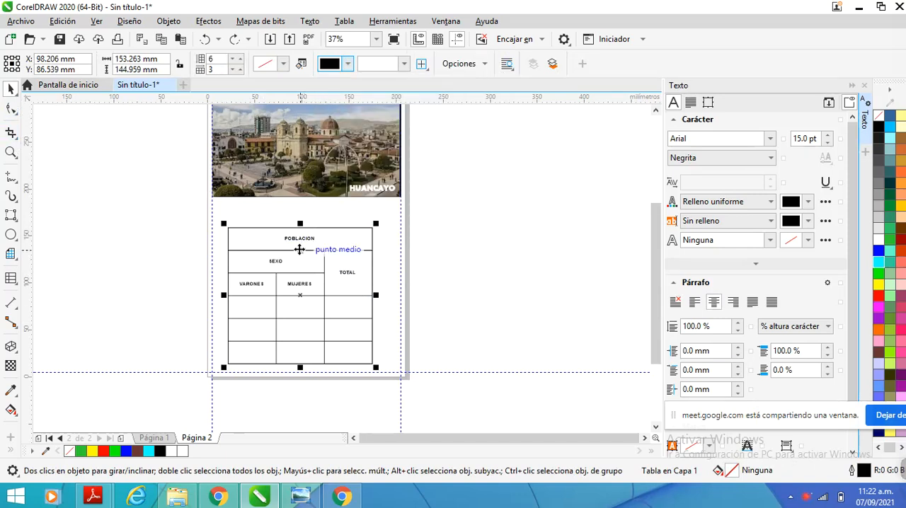
# Select all the table cells and try brown outline colours RGB 163, 113, 81 and 214, 148, 107 before applying PANTONE 7481 C
pyautogui.doubleClick(358, 293)
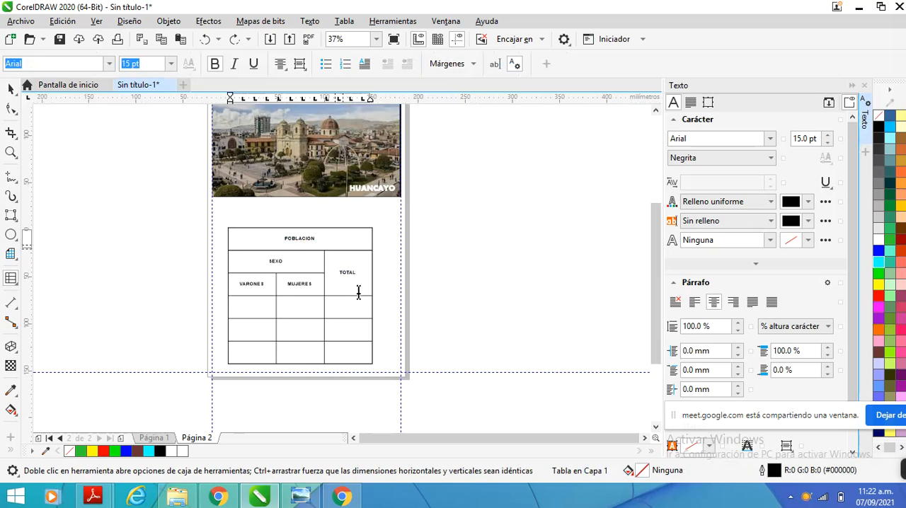
pyautogui.moveTo(358, 294); pyautogui.dragTo(360, 350)
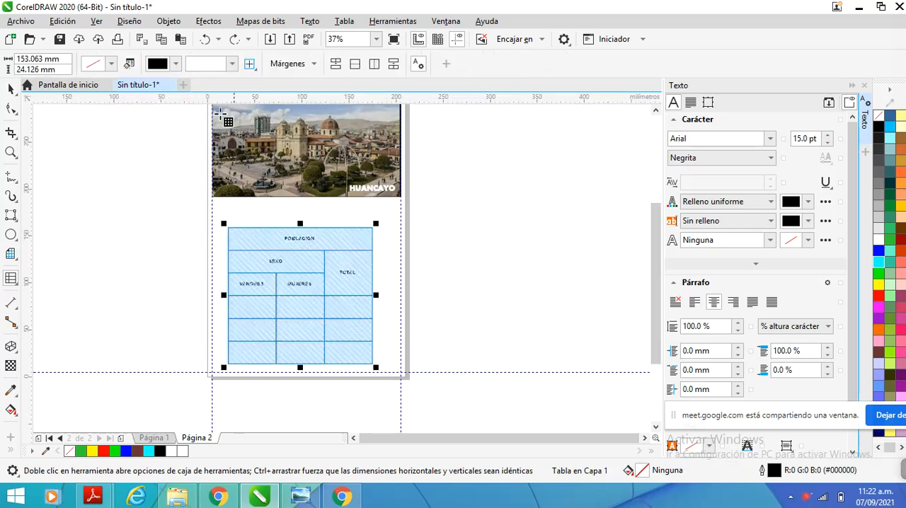
pyautogui.click(177, 64)
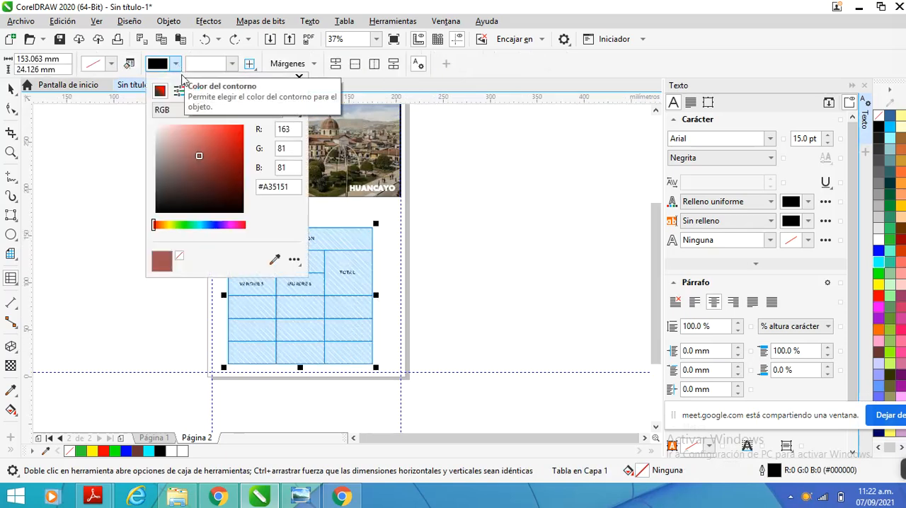
pyautogui.click(179, 92)
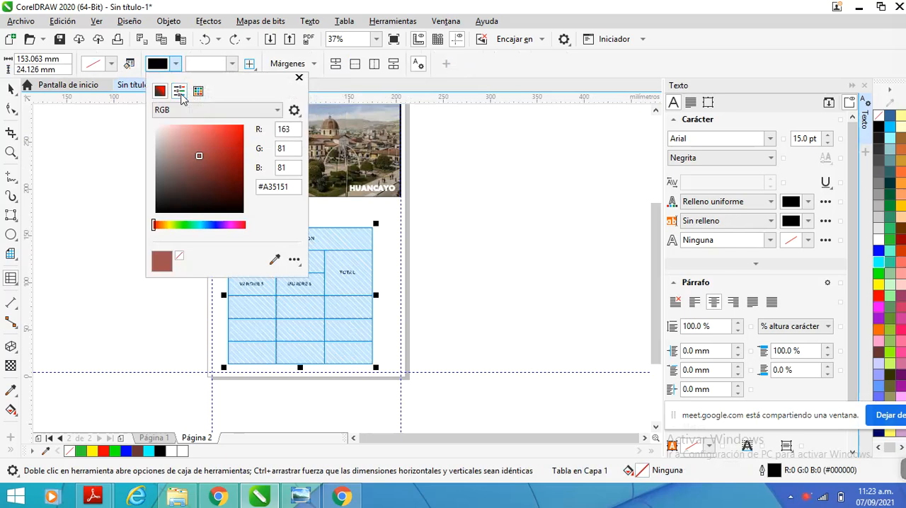
pyautogui.moveTo(203, 148); pyautogui.dragTo(216, 148)
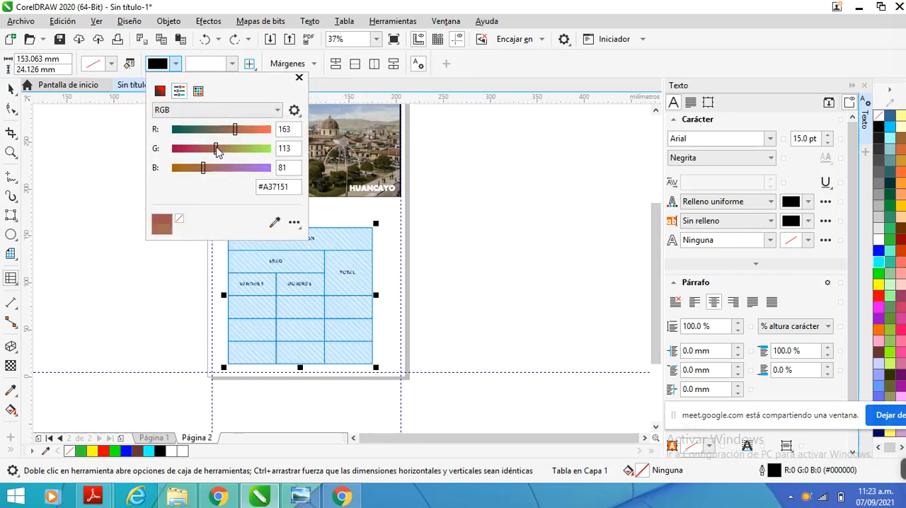
pyautogui.click(161, 92)
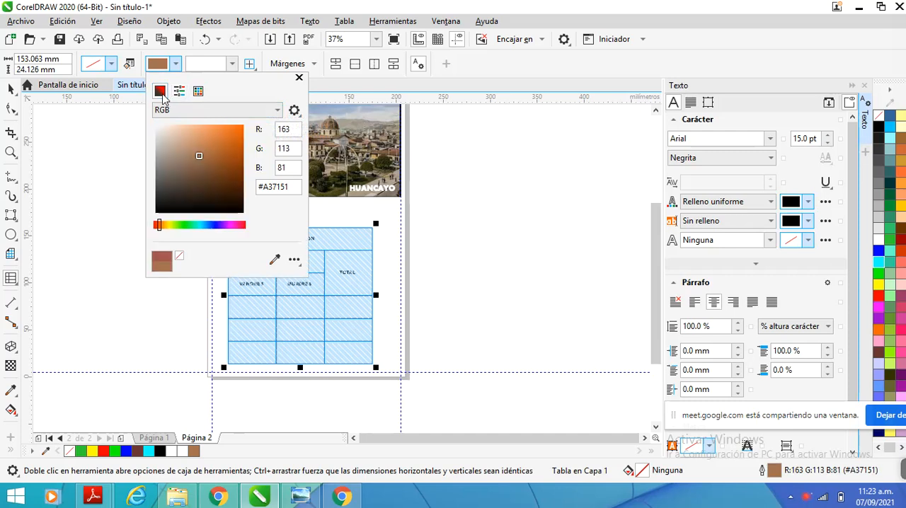
pyautogui.click(199, 140)
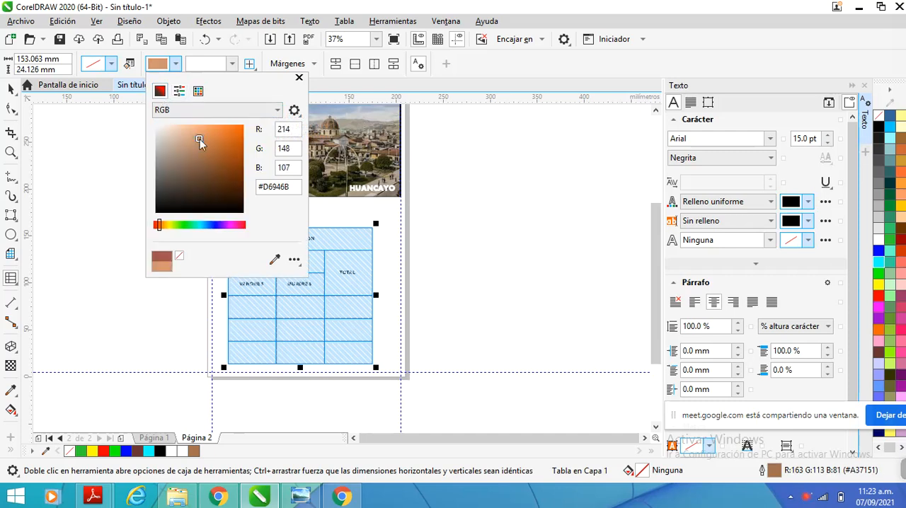
pyautogui.click(198, 92)
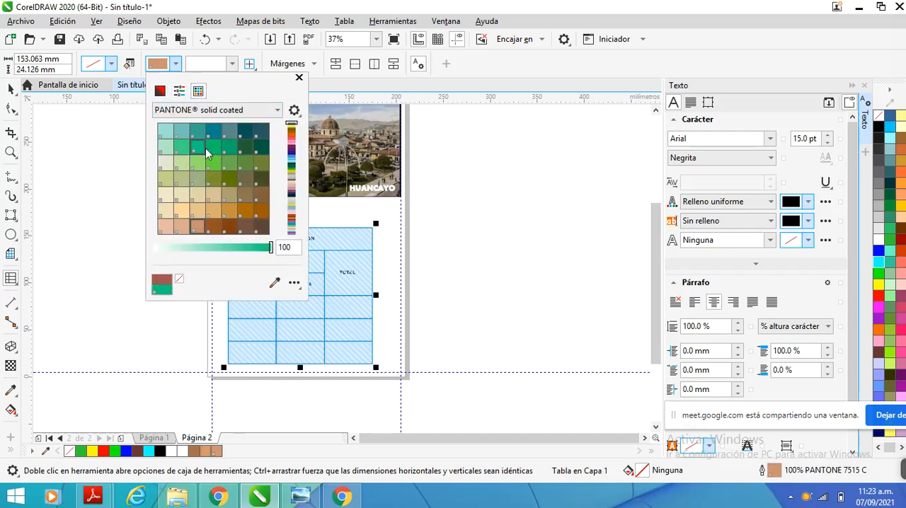
pyautogui.click(199, 147)
pyautogui.click(230, 150)
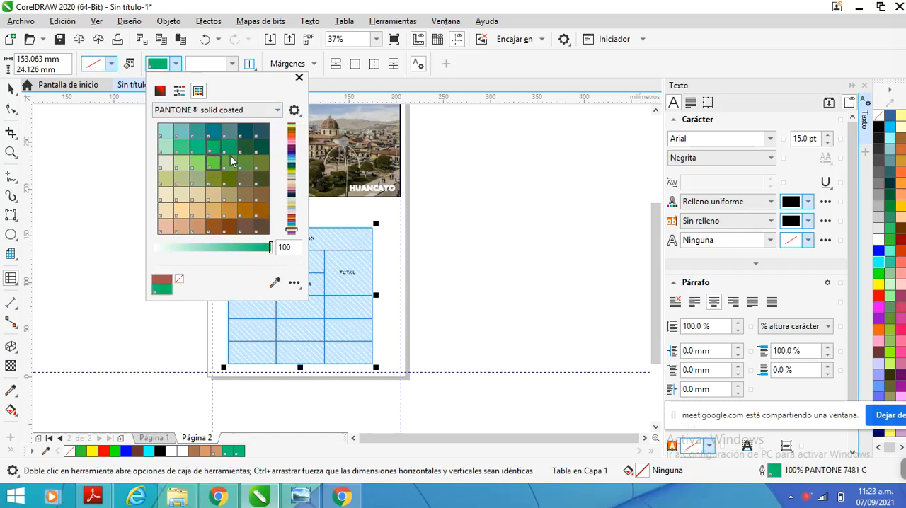
pyautogui.click(299, 77)
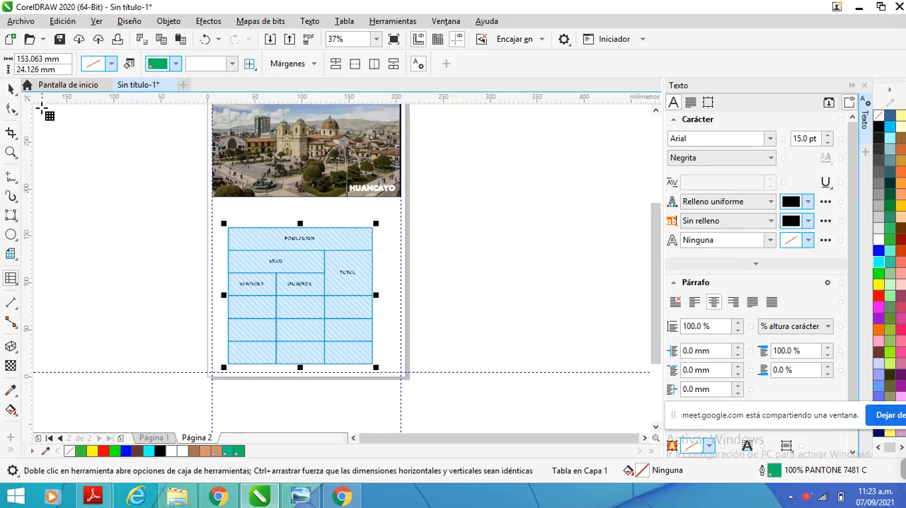
# Try orange and yellow fills on the selected table cells, fill them with cyan (#00FFFF), and deselect the table
pyautogui.click(111, 64)
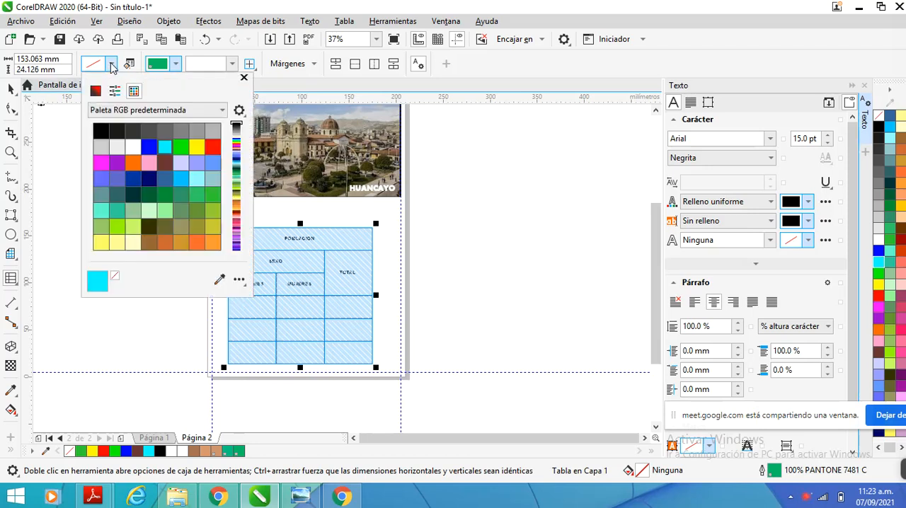
pyautogui.click(138, 165)
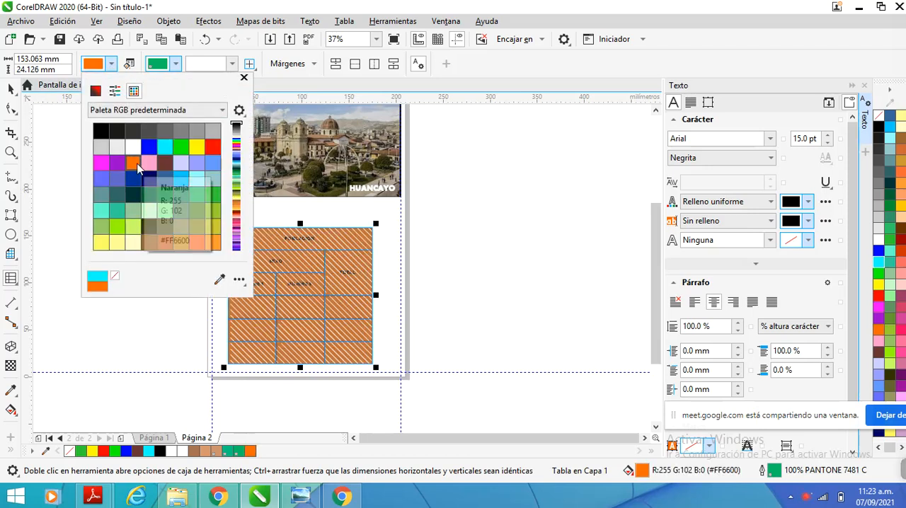
pyautogui.click(196, 150)
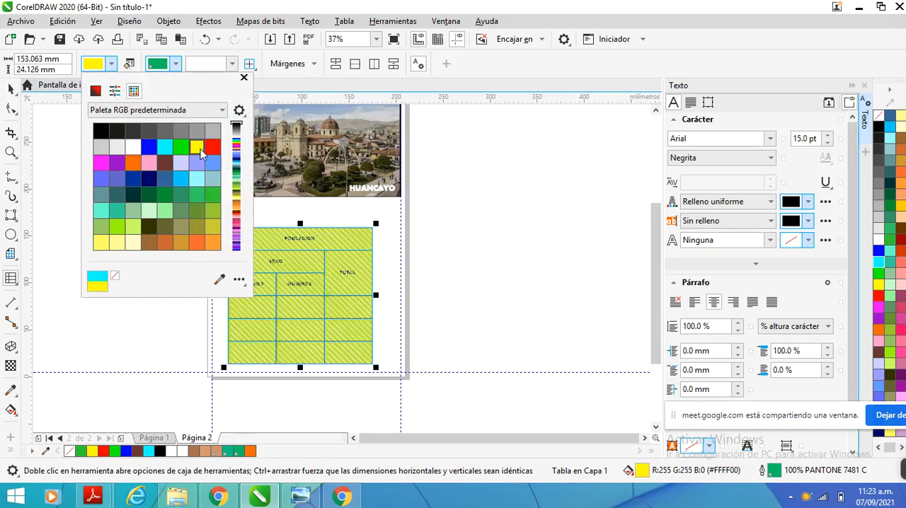
pyautogui.click(167, 149)
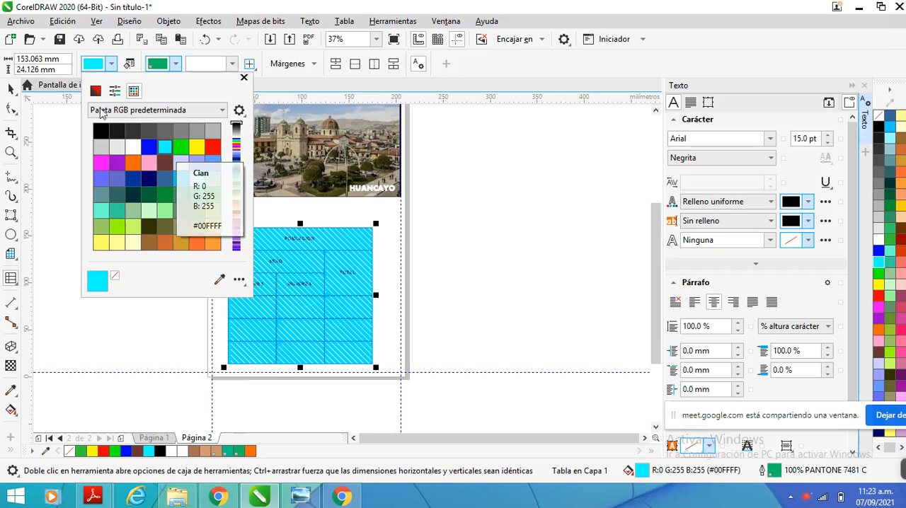
pyautogui.click(12, 92)
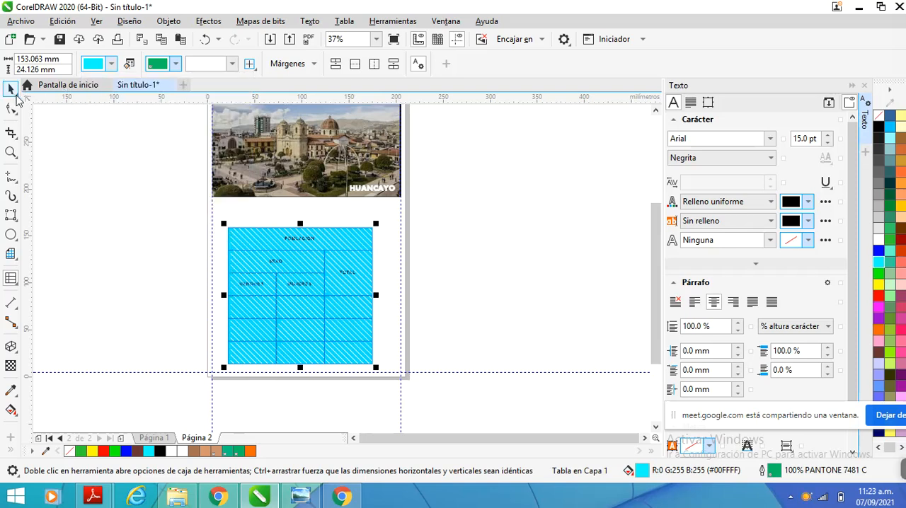
pyautogui.click(129, 174)
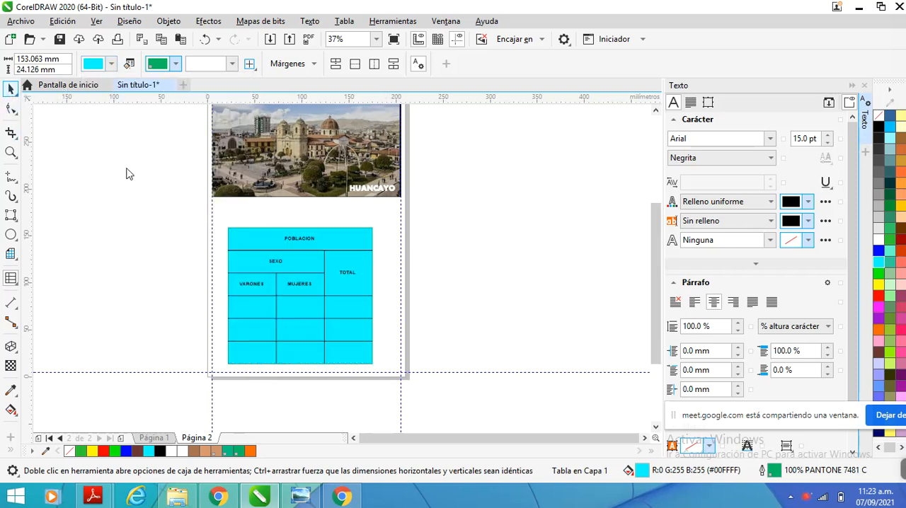
pyautogui.scroll(-2, 139, 178)
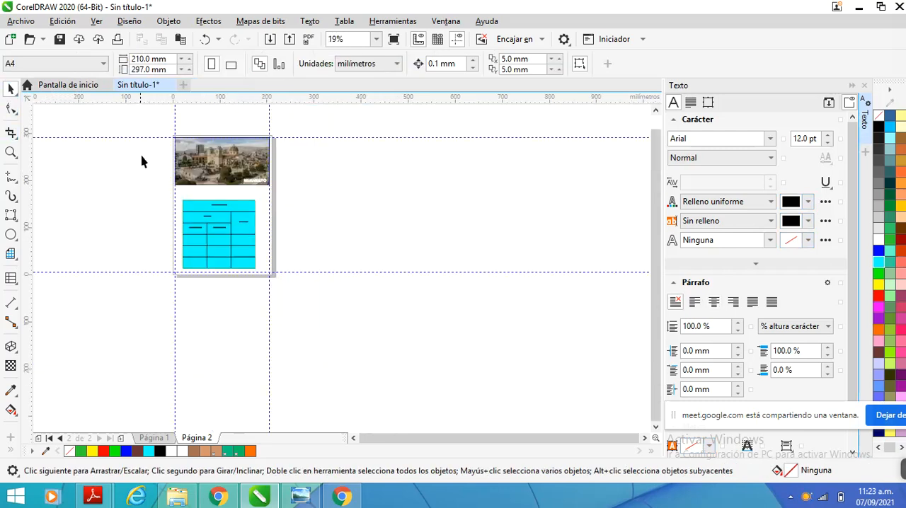
pyautogui.scroll(2, 142, 162)
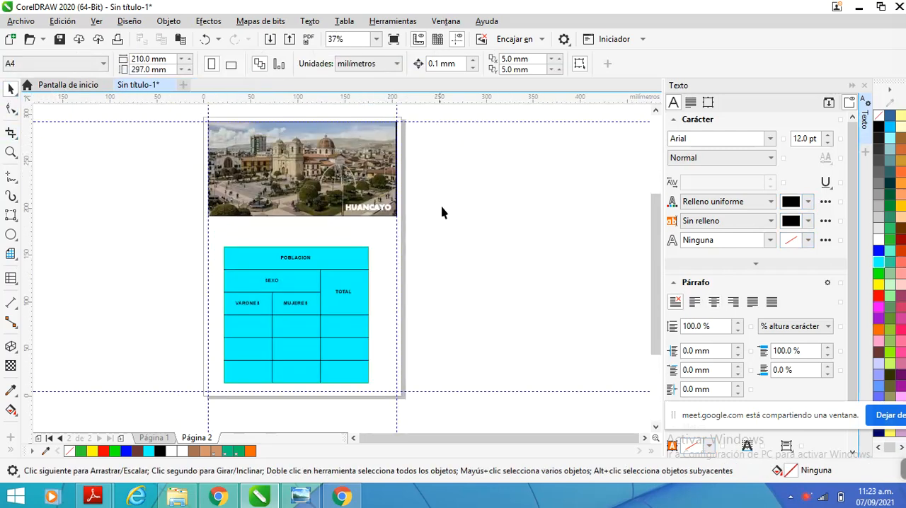
pyautogui.click(805, 499)
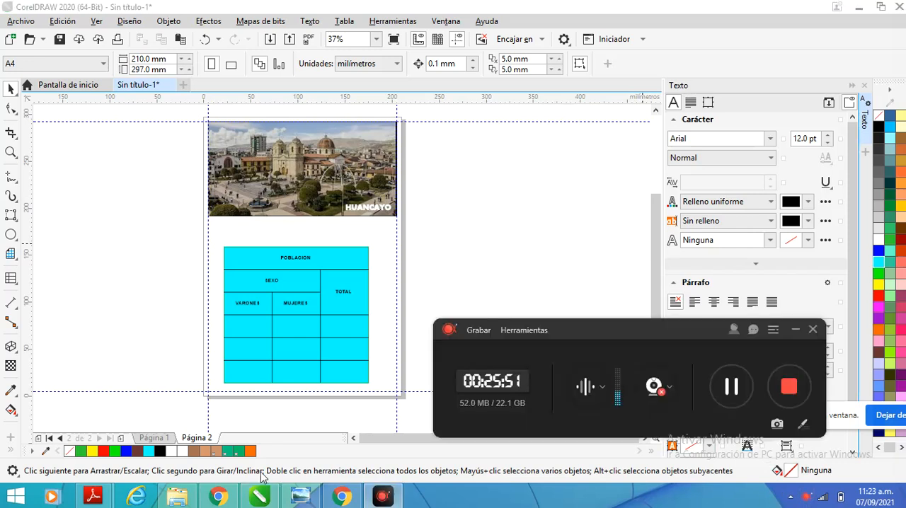
pyautogui.click(160, 439)
pyautogui.click(191, 438)
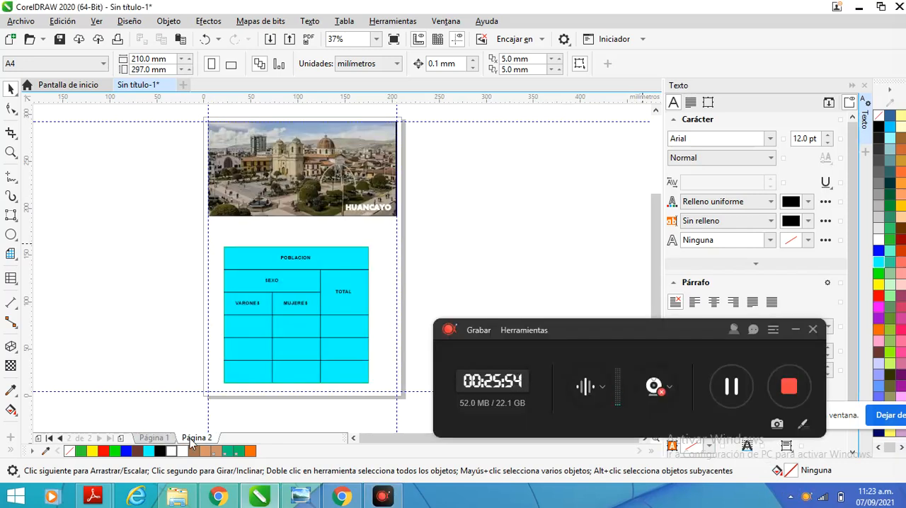